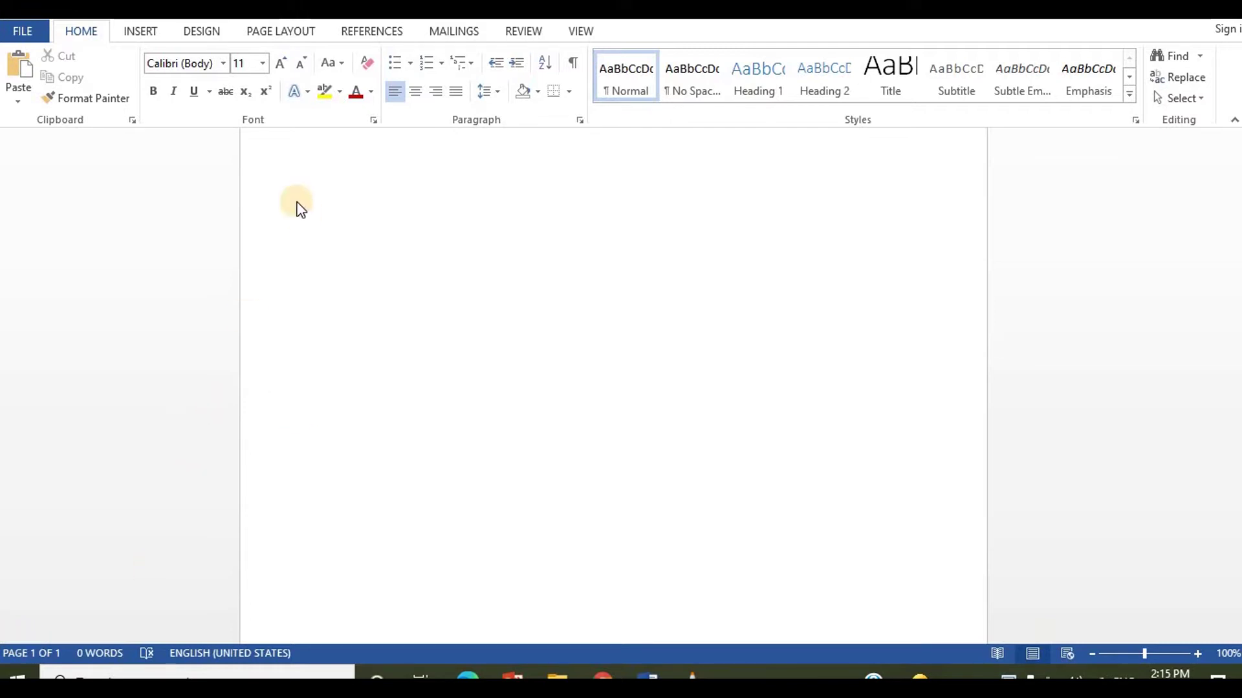
Step: Draw a text box right of the page centre and shift it slightly up and left
click(137, 33)
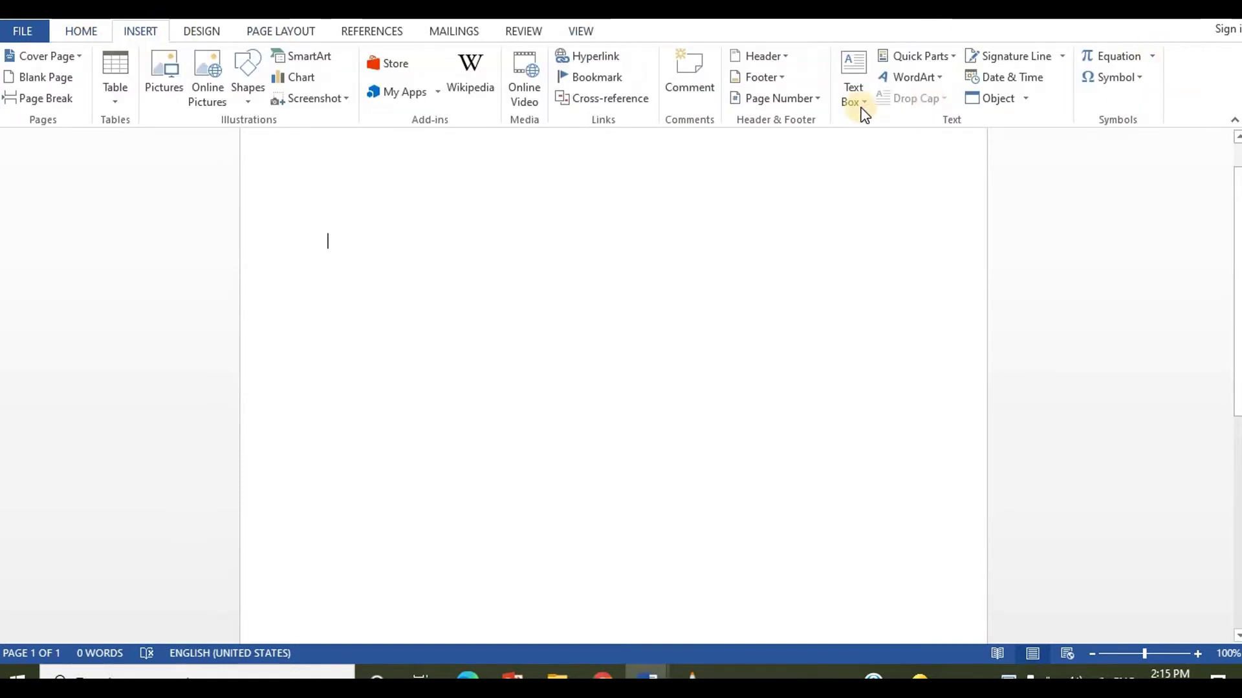
click(905, 490)
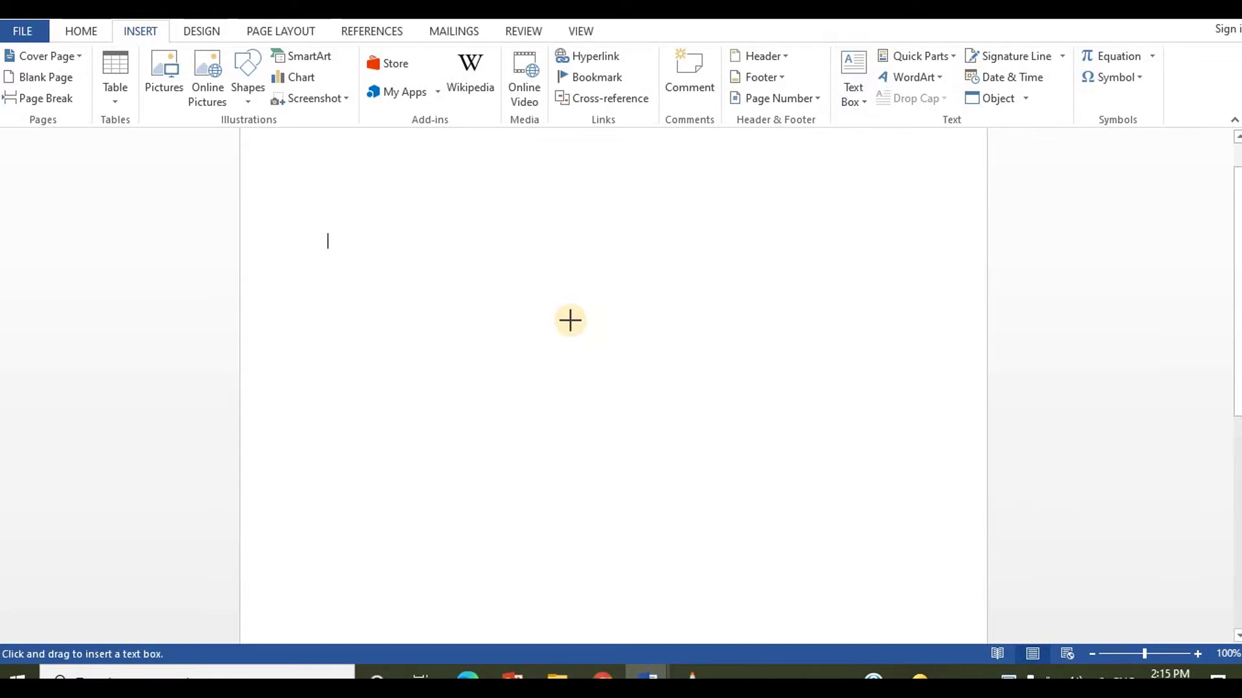
drag(586, 330, 926, 461)
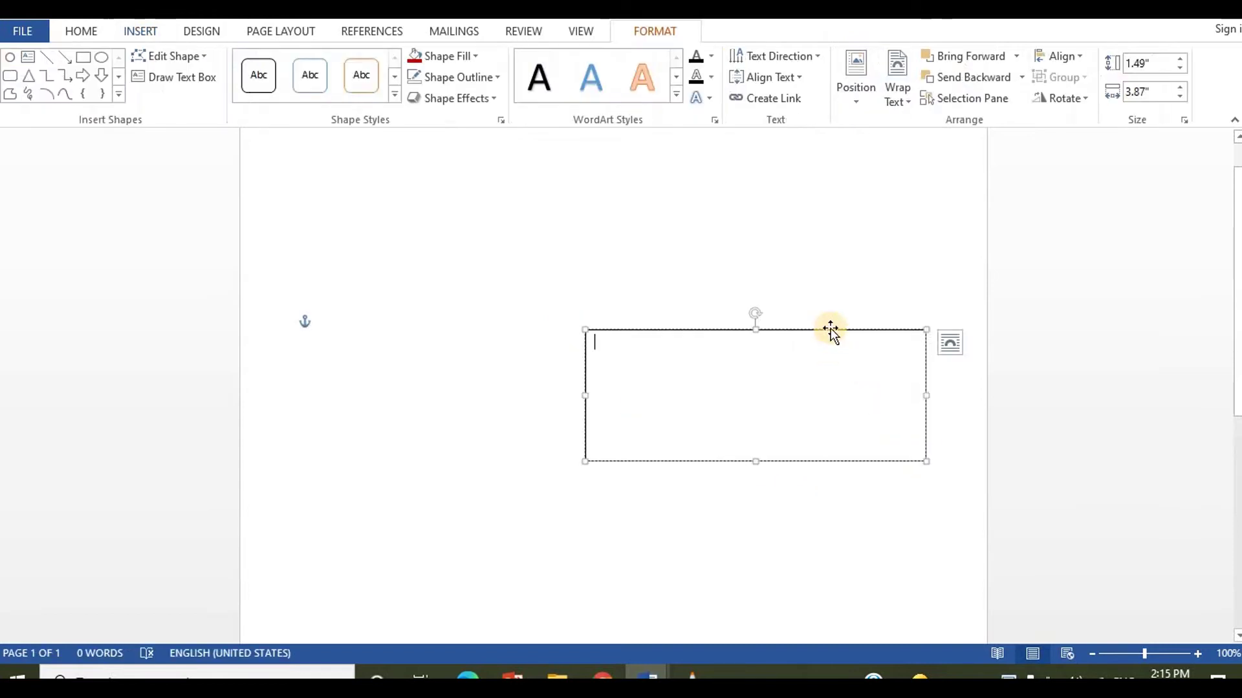
drag(791, 314, 726, 287)
Step: Type 'Lisa's Beauty Salon' followed by the salon's street address in the text box
click(604, 322)
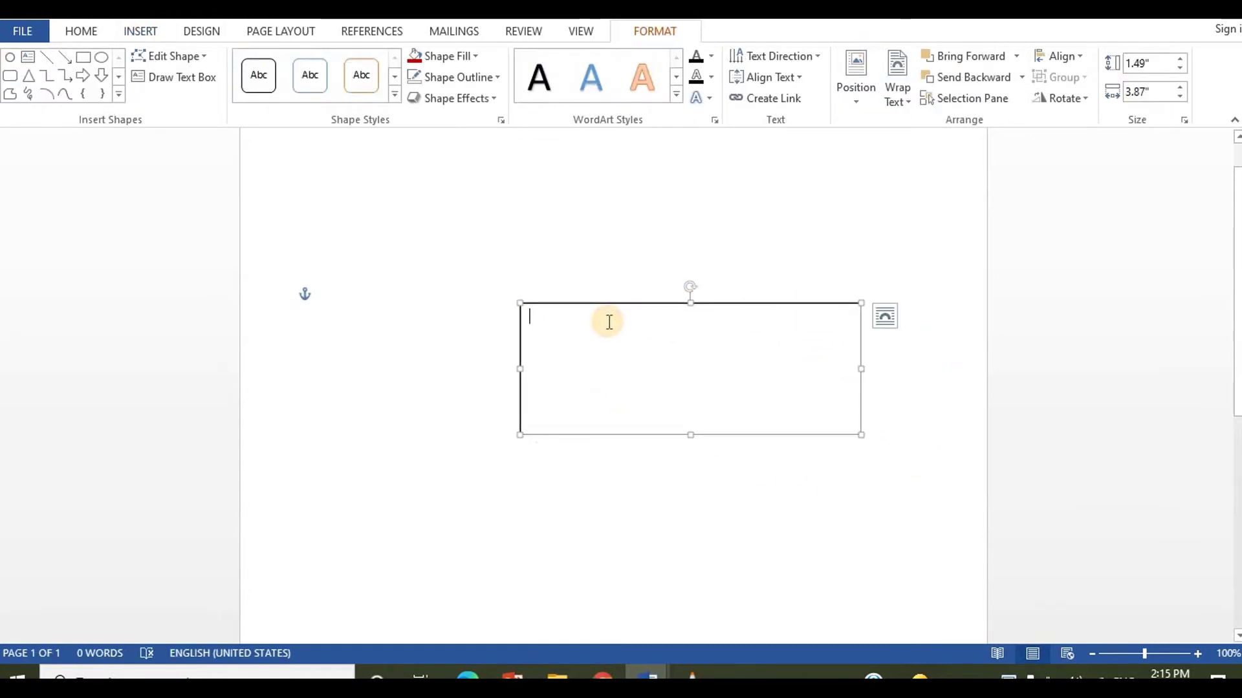
text(Lais)
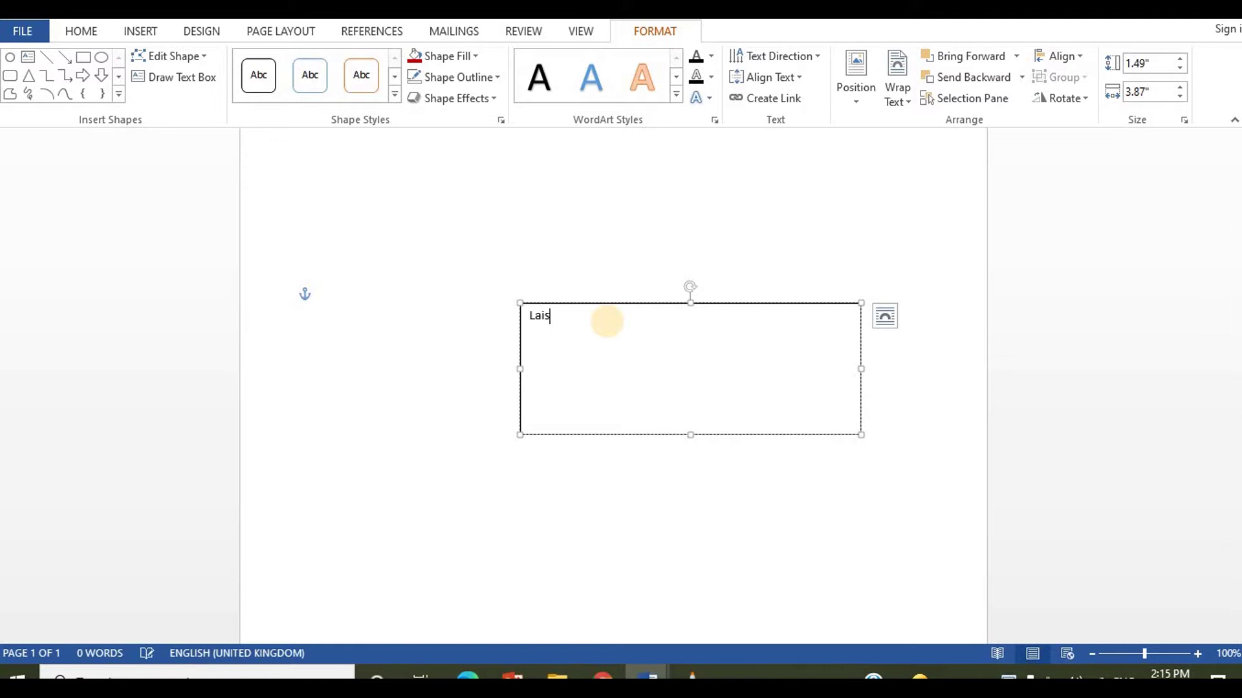
key(BackSpace)
text(isa)
text('S)
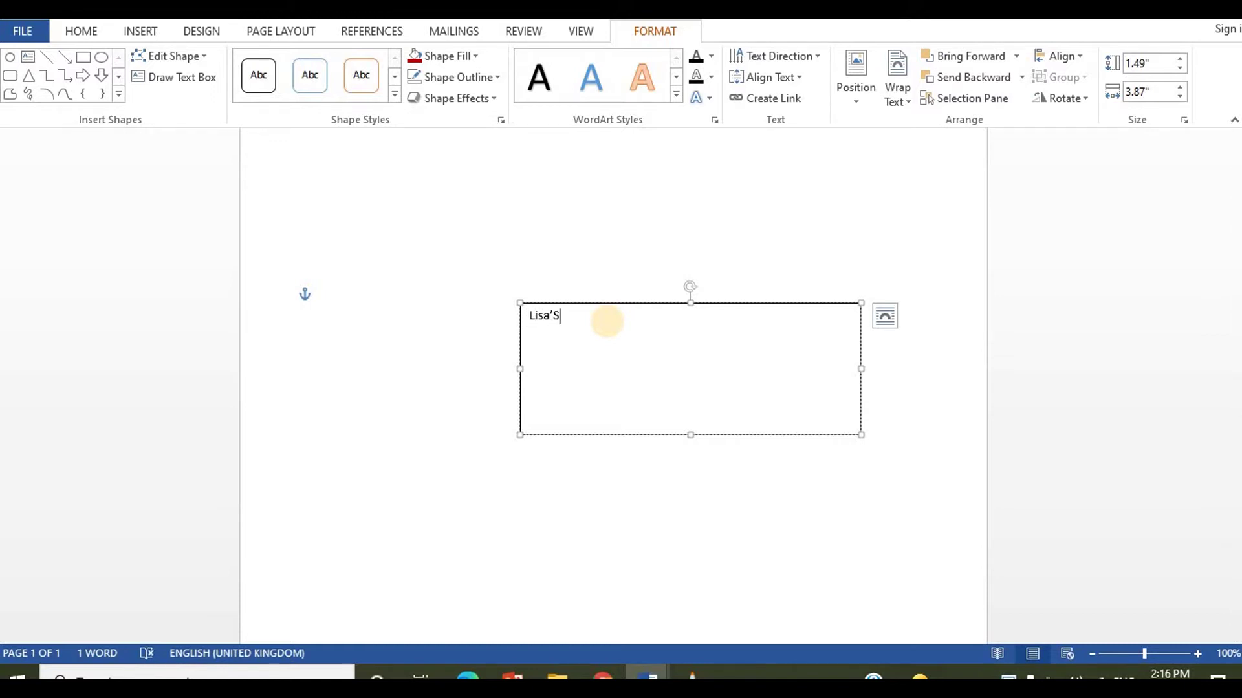
key(BackSpace)
text(s Beauty Salon)
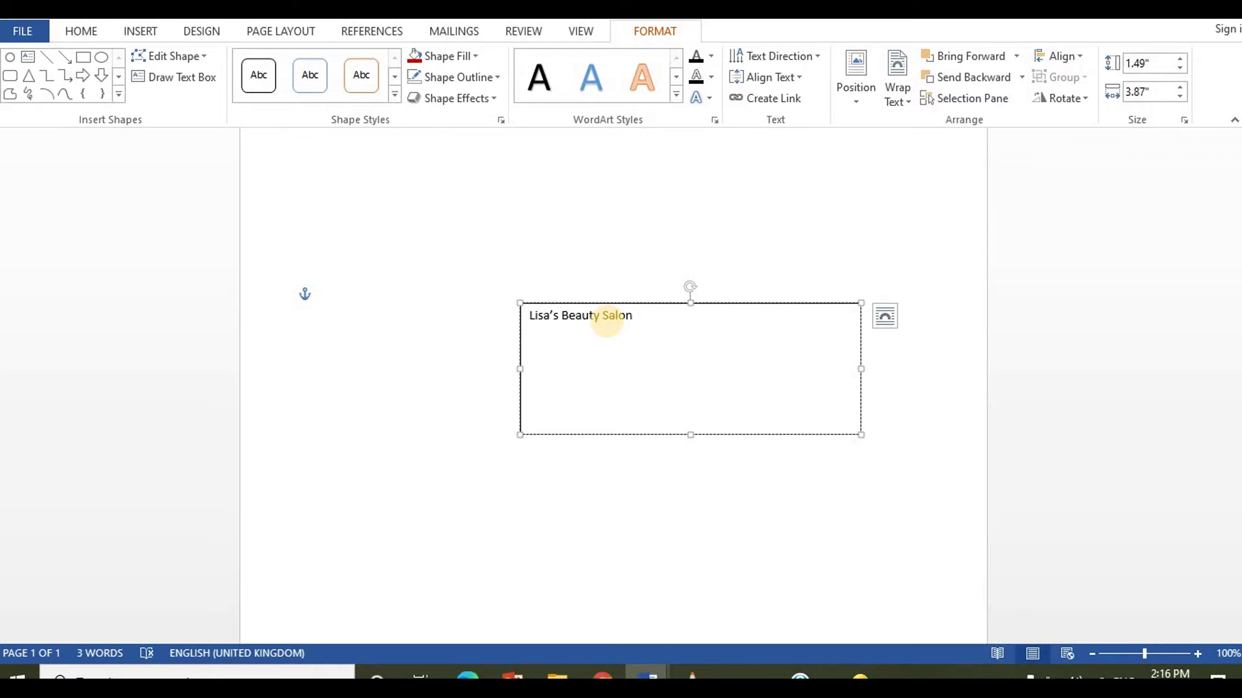
text(Mango Drive,)
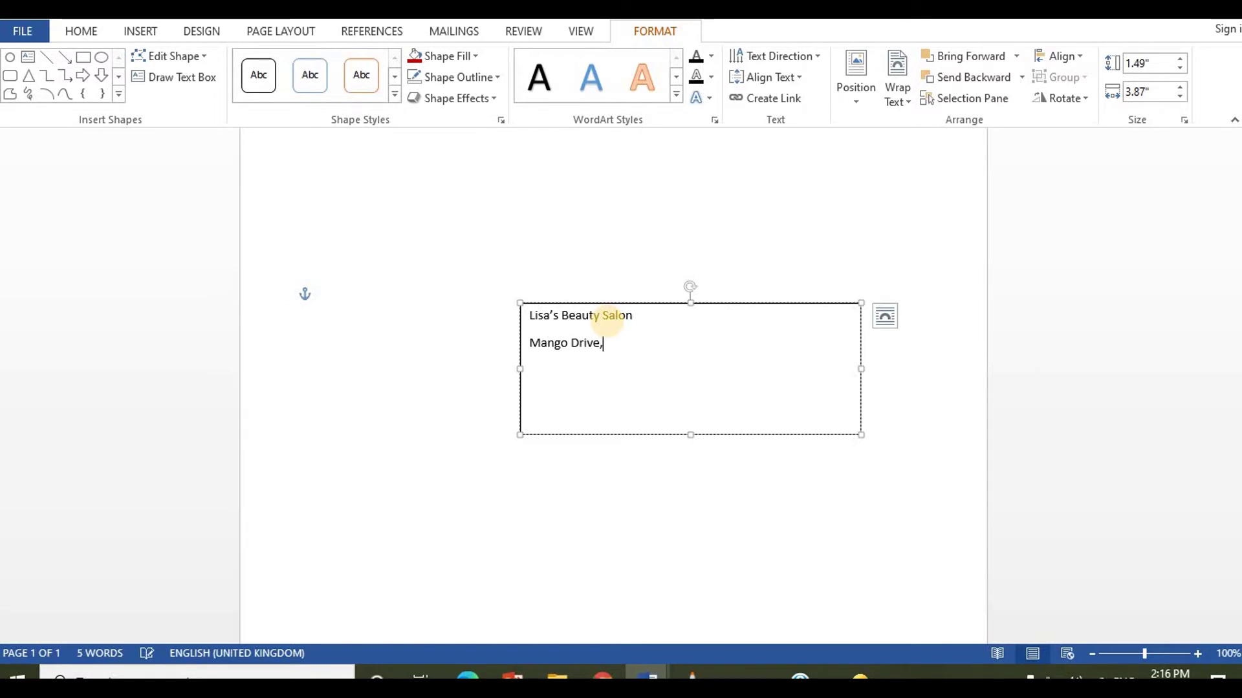
text( St.Andrews)
Step: Add the salon's phone number and e-mail address on their own lines
key(Return)
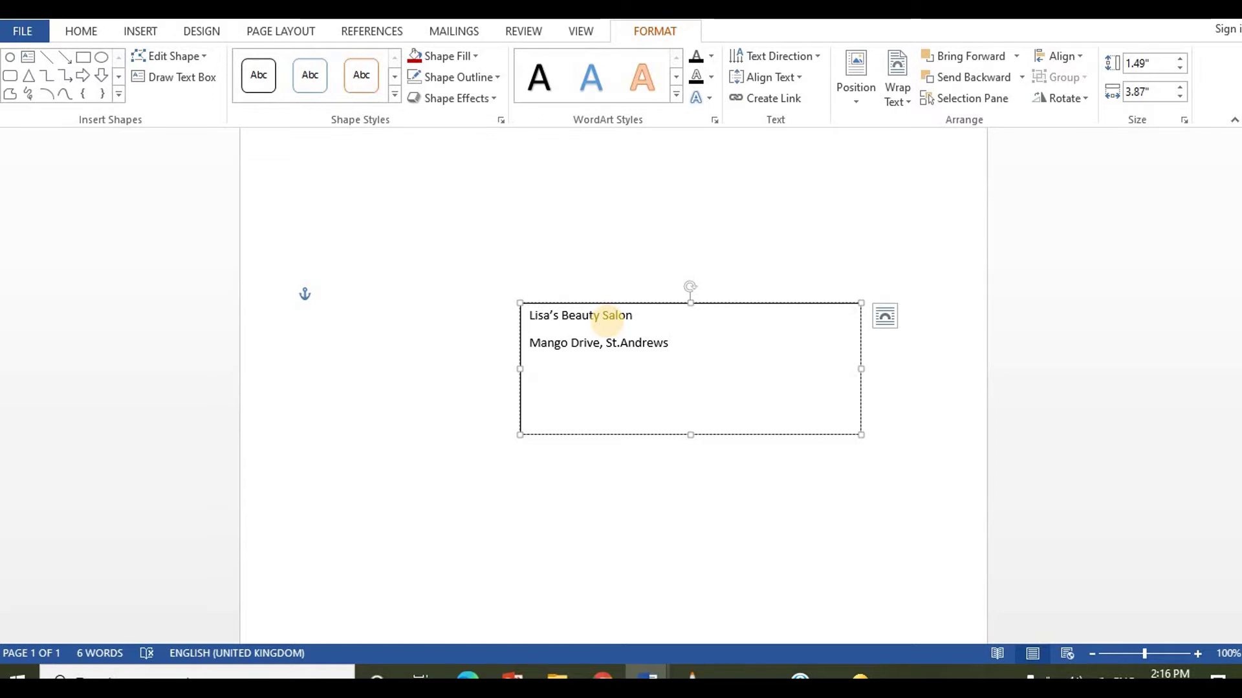
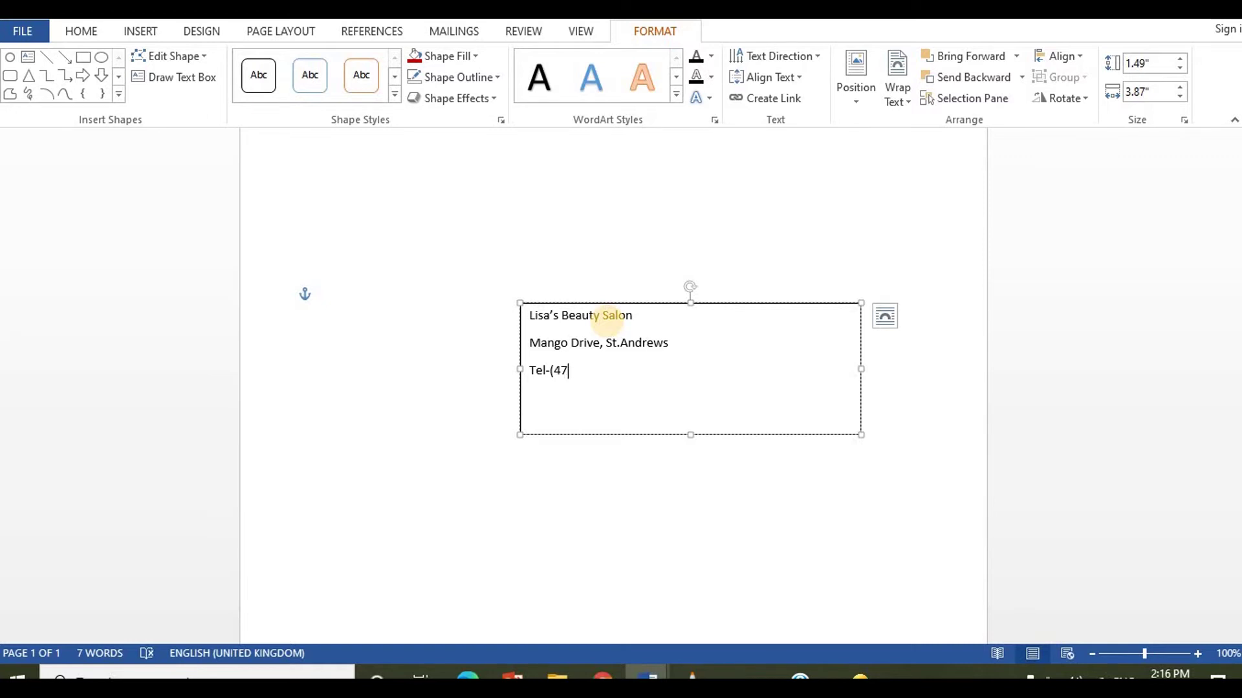
key(Return)
text(Email0)
key(BackSpace)
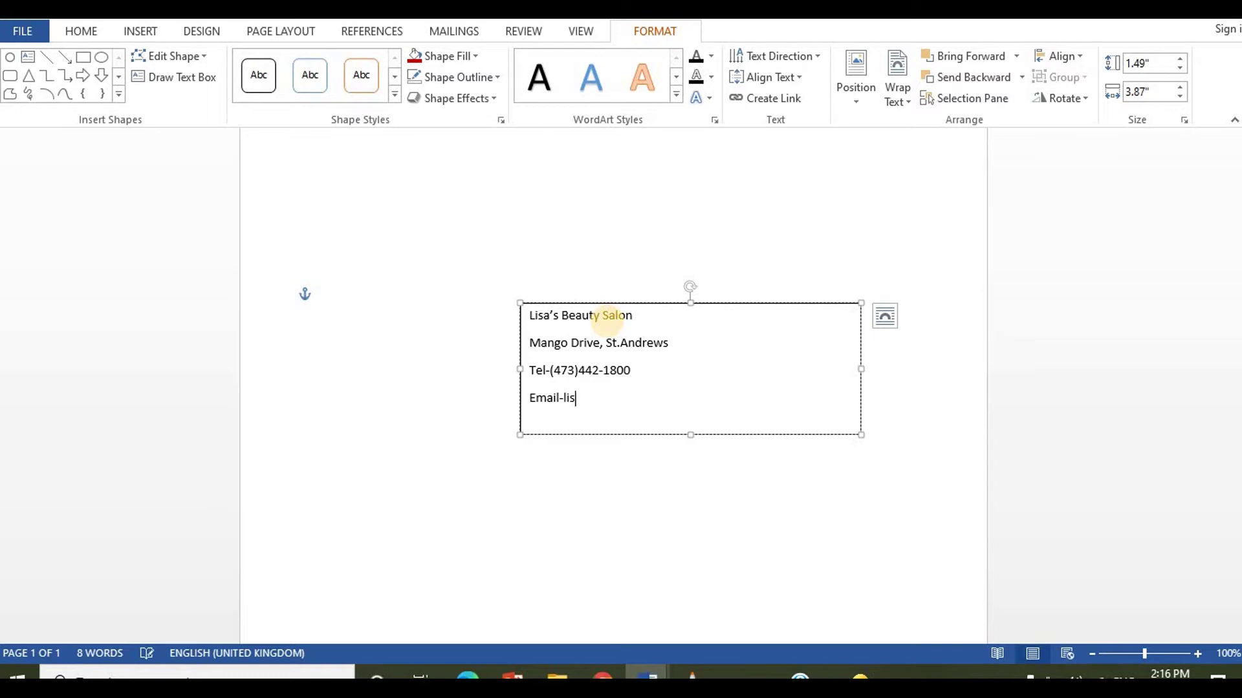
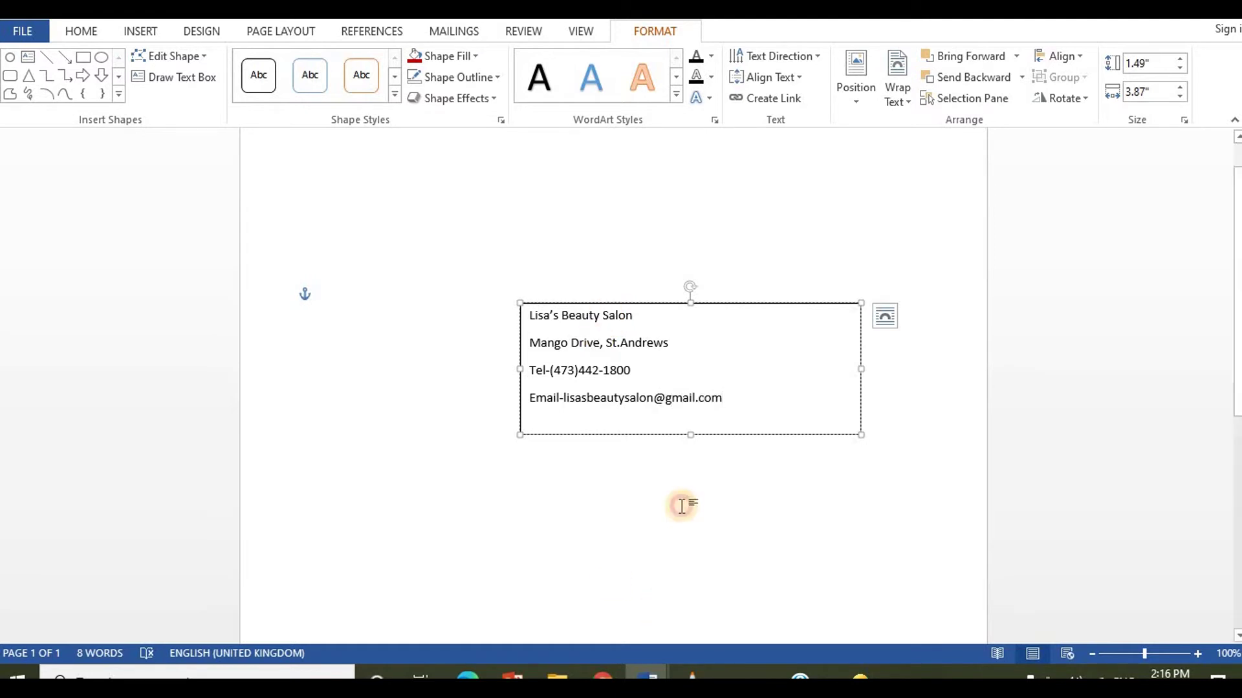
click(681, 506)
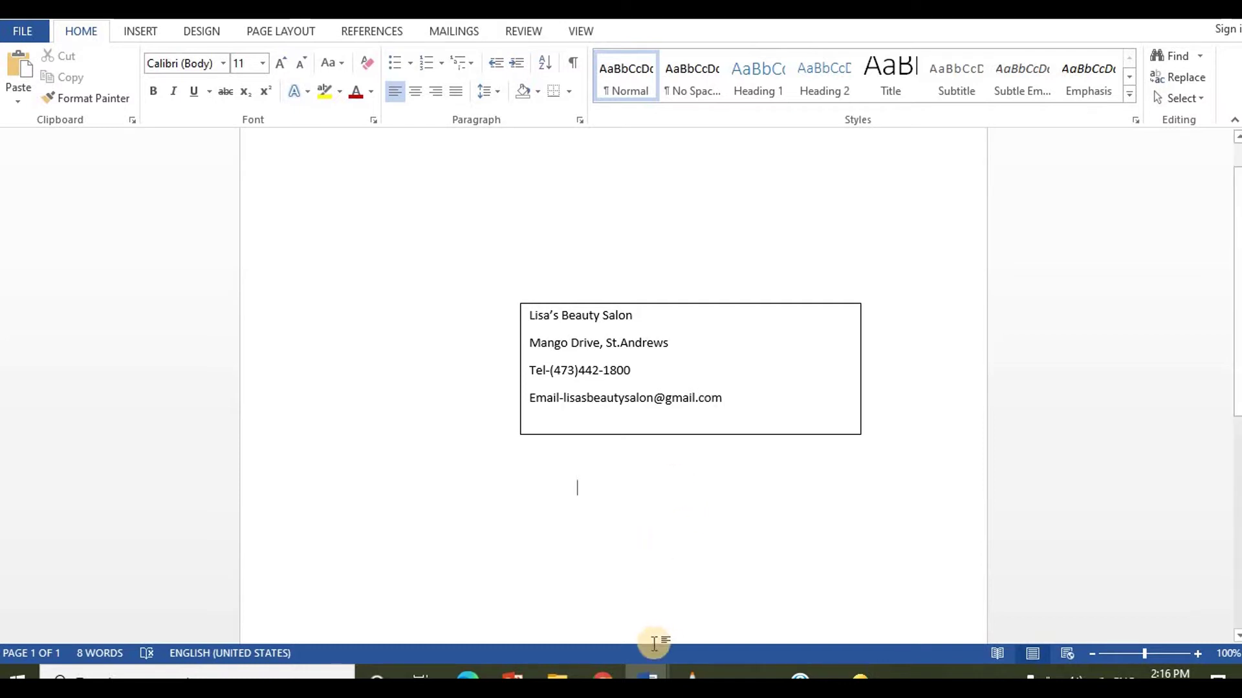
Step: Copy the long-haired woman illustration from Doc4 and paste it into Document3, keeping source formatting
mouse_move(647, 676)
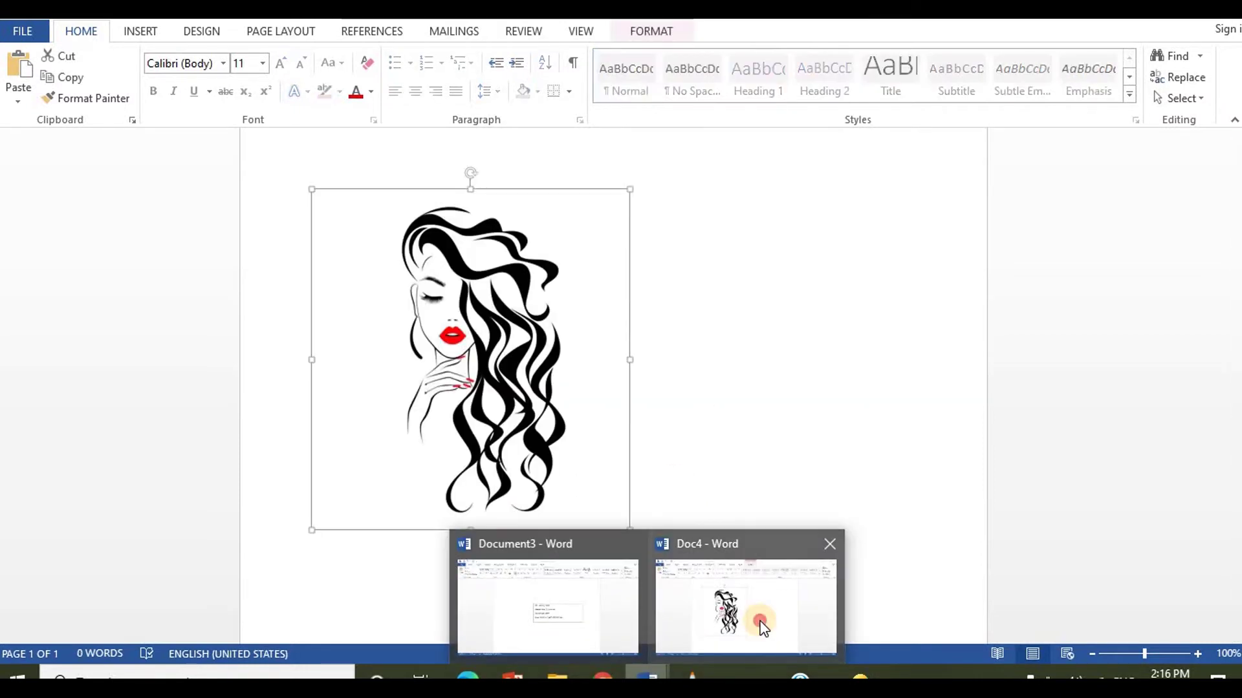
click(752, 622)
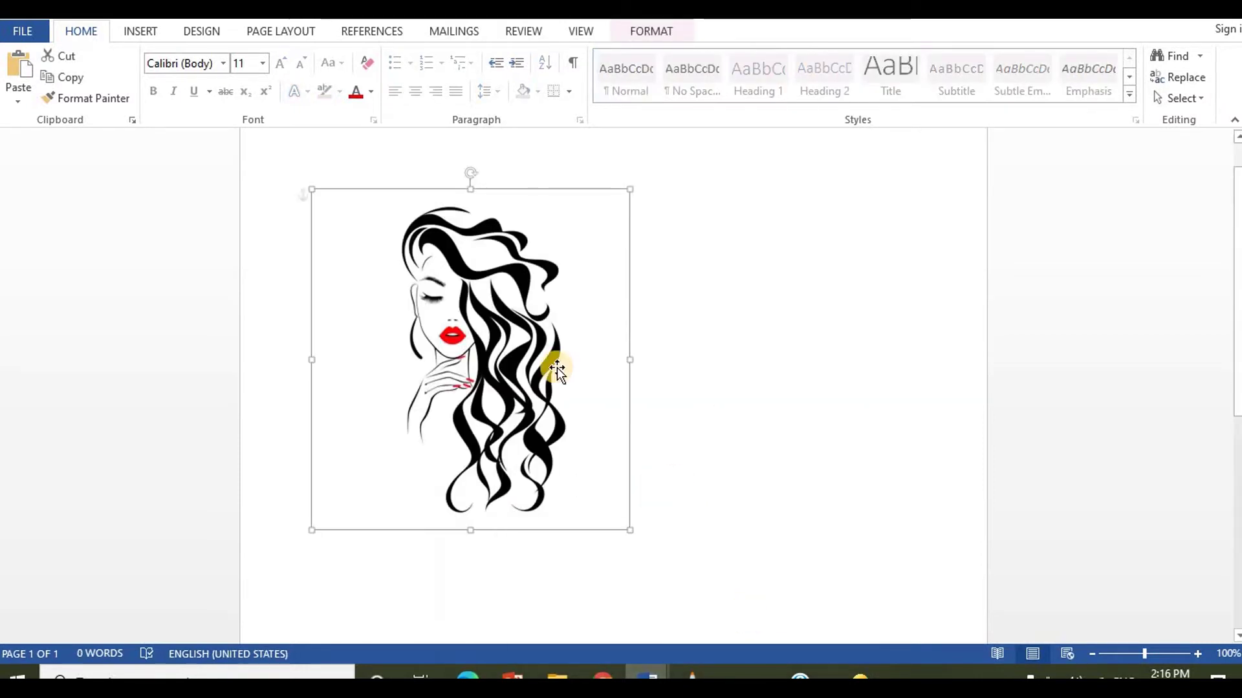
right_click(515, 323)
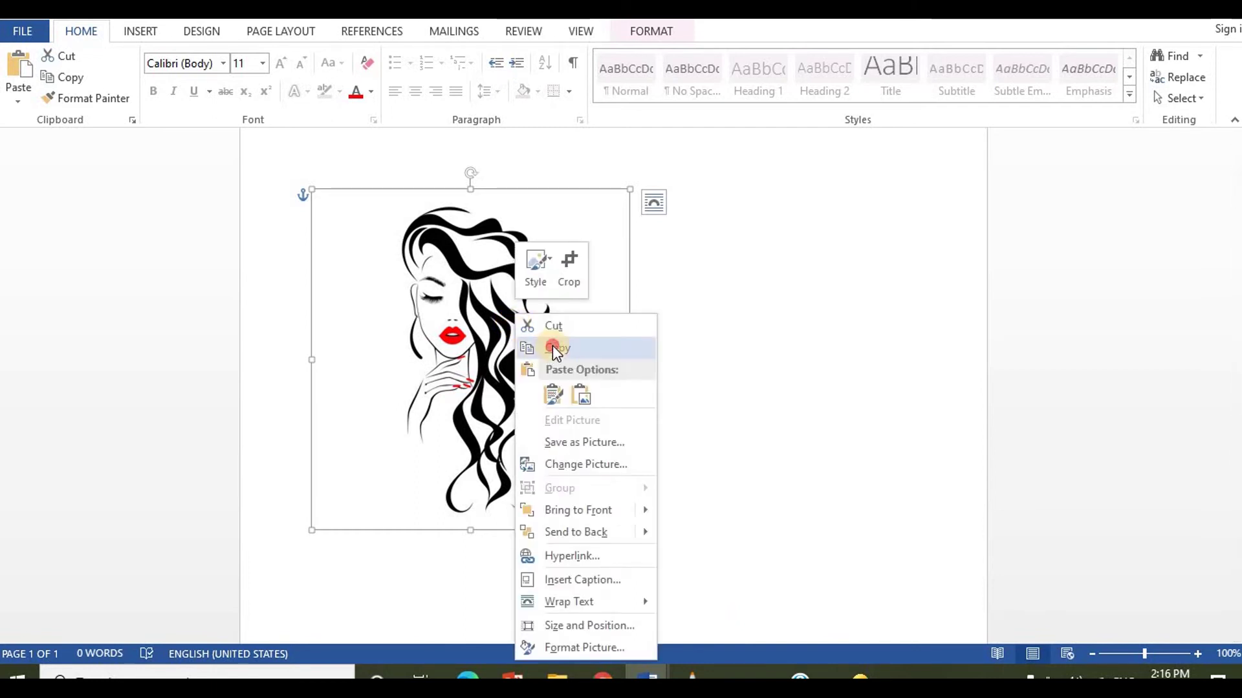
click(554, 348)
mouse_move(647, 676)
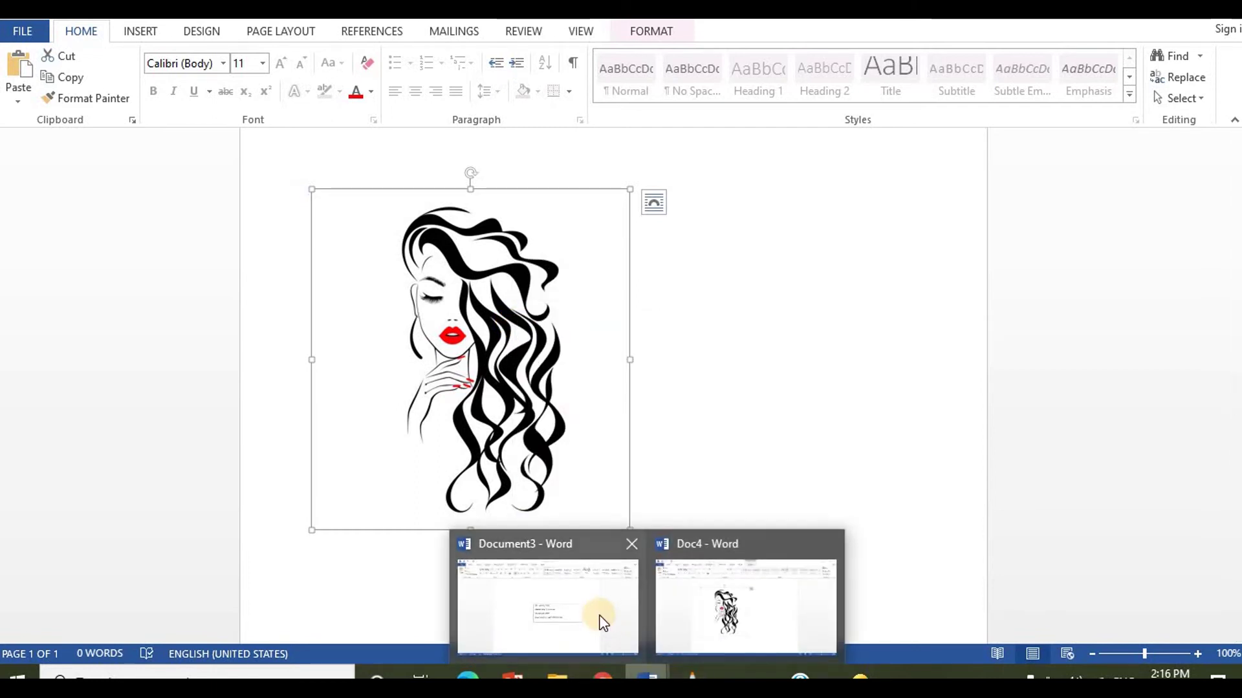
click(603, 622)
right_click(391, 244)
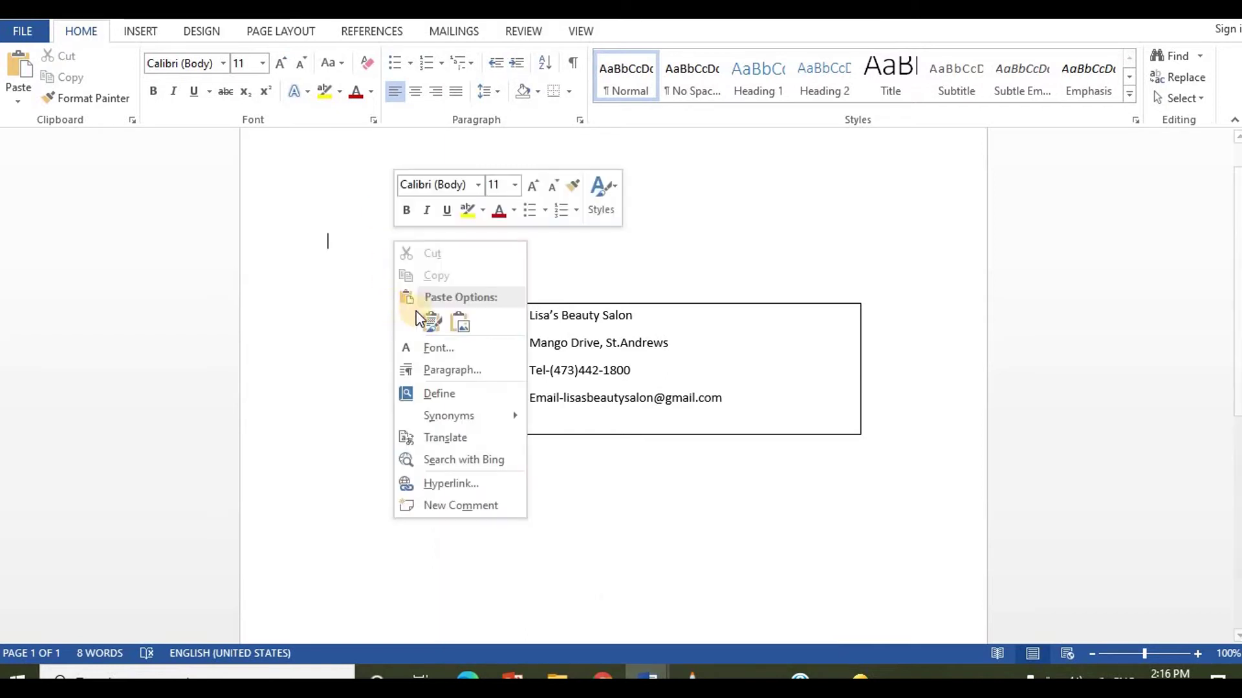
click(428, 318)
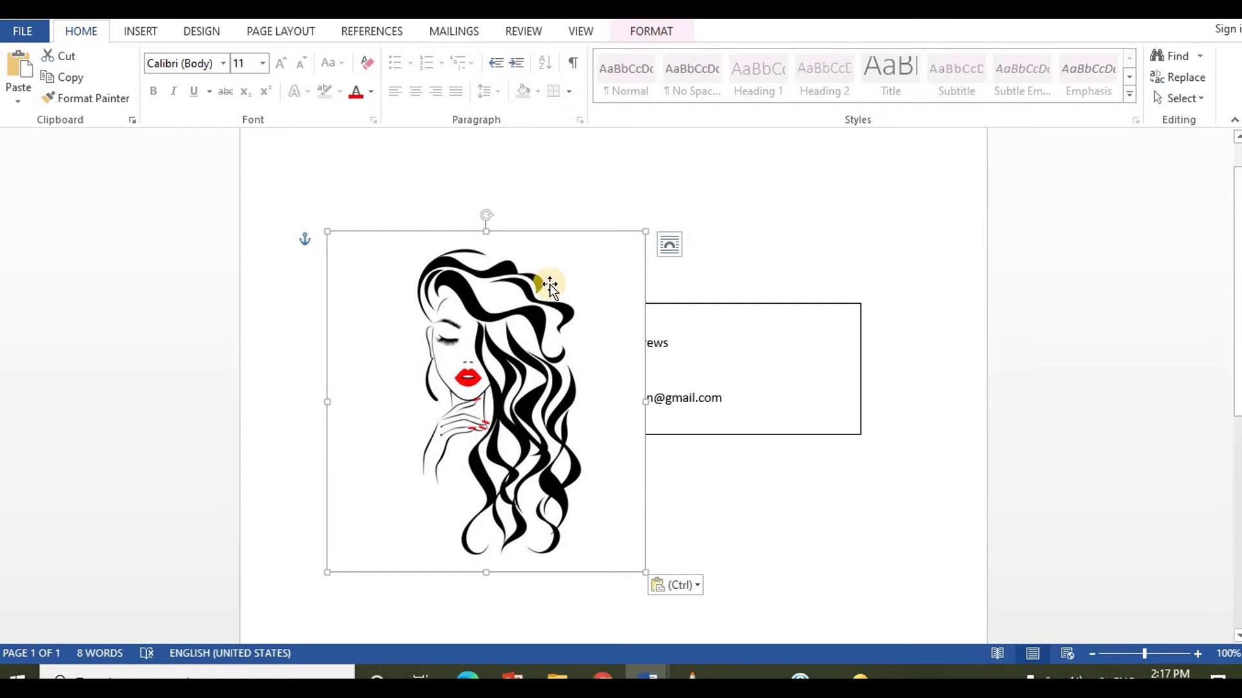
Step: Set the illustration's text wrapping to Behind Text
click(652, 31)
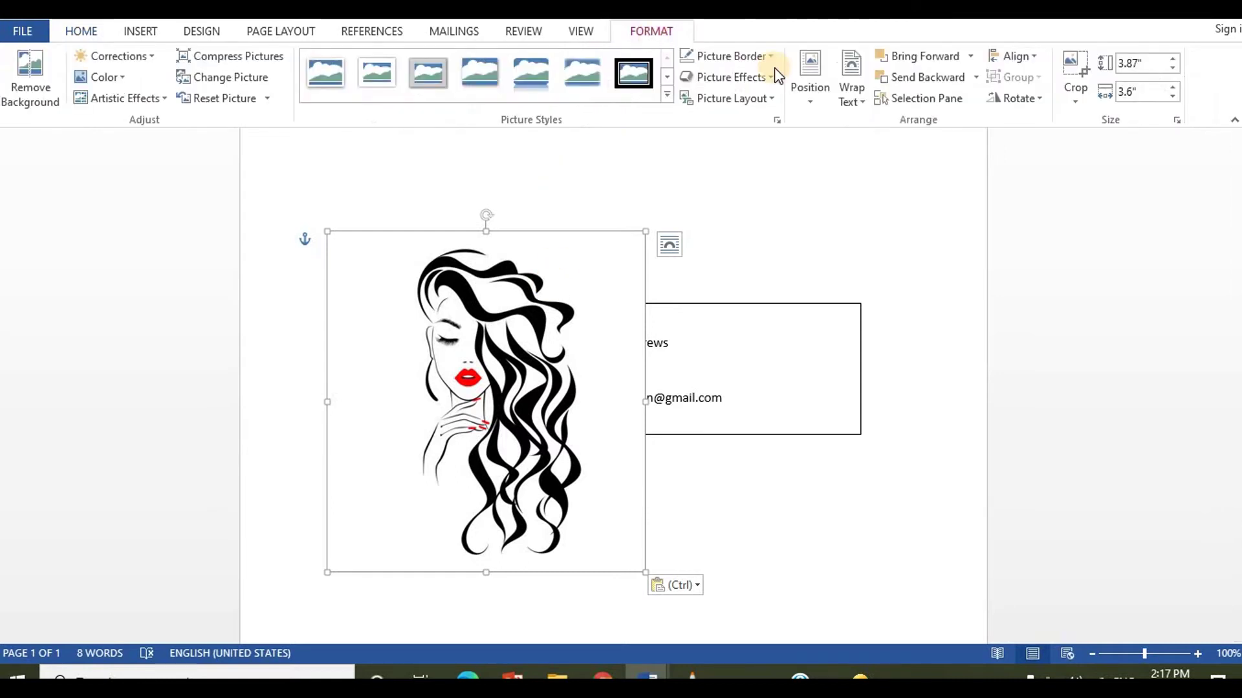
click(854, 97)
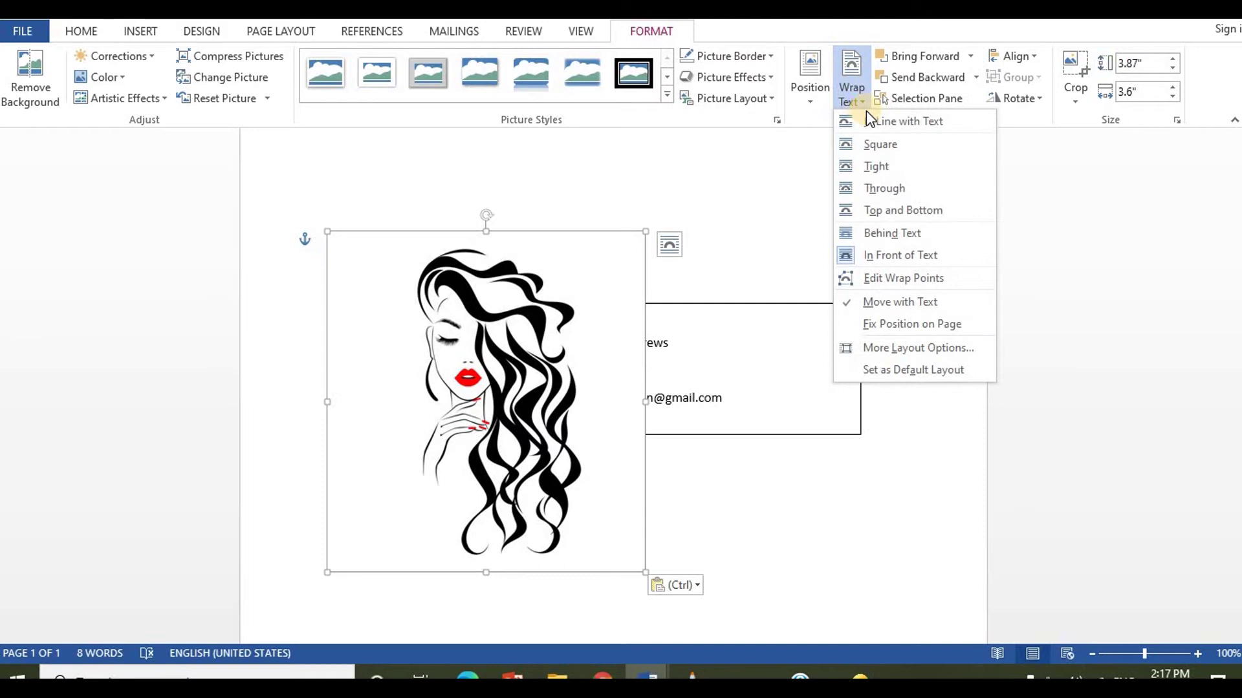
click(896, 231)
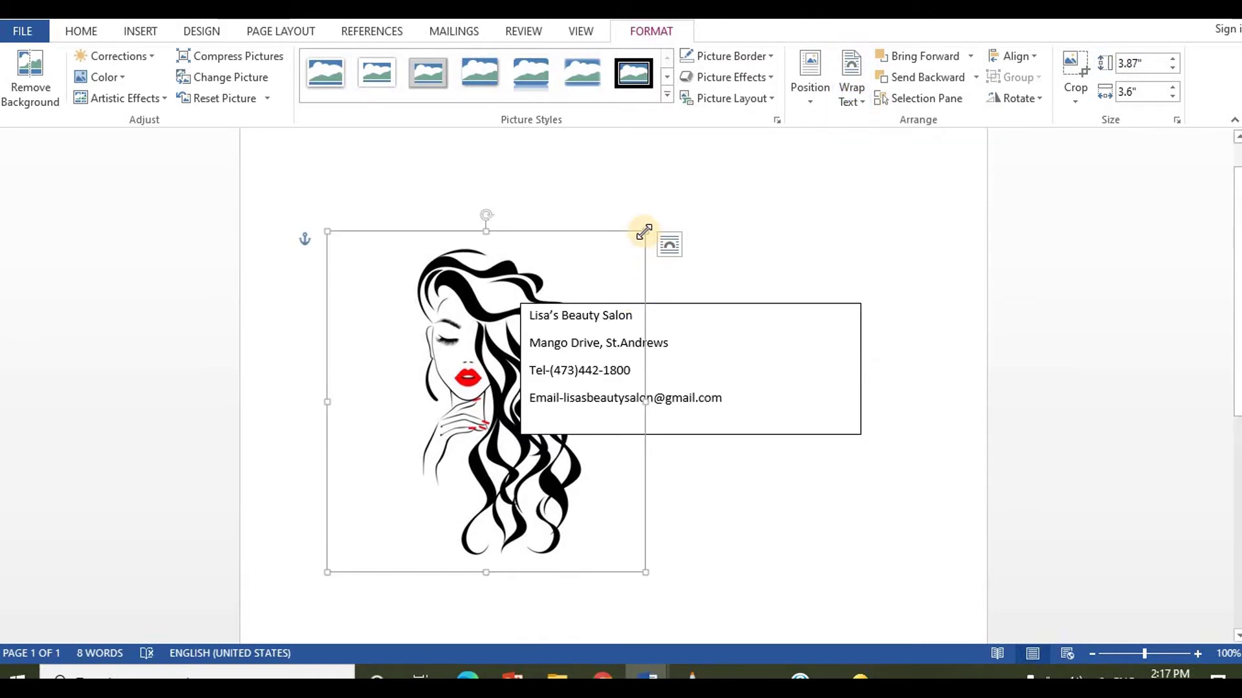
Step: Shrink the illustration to logo size and place it just left of the details box
drag(604, 227, 526, 337)
drag(446, 422, 462, 355)
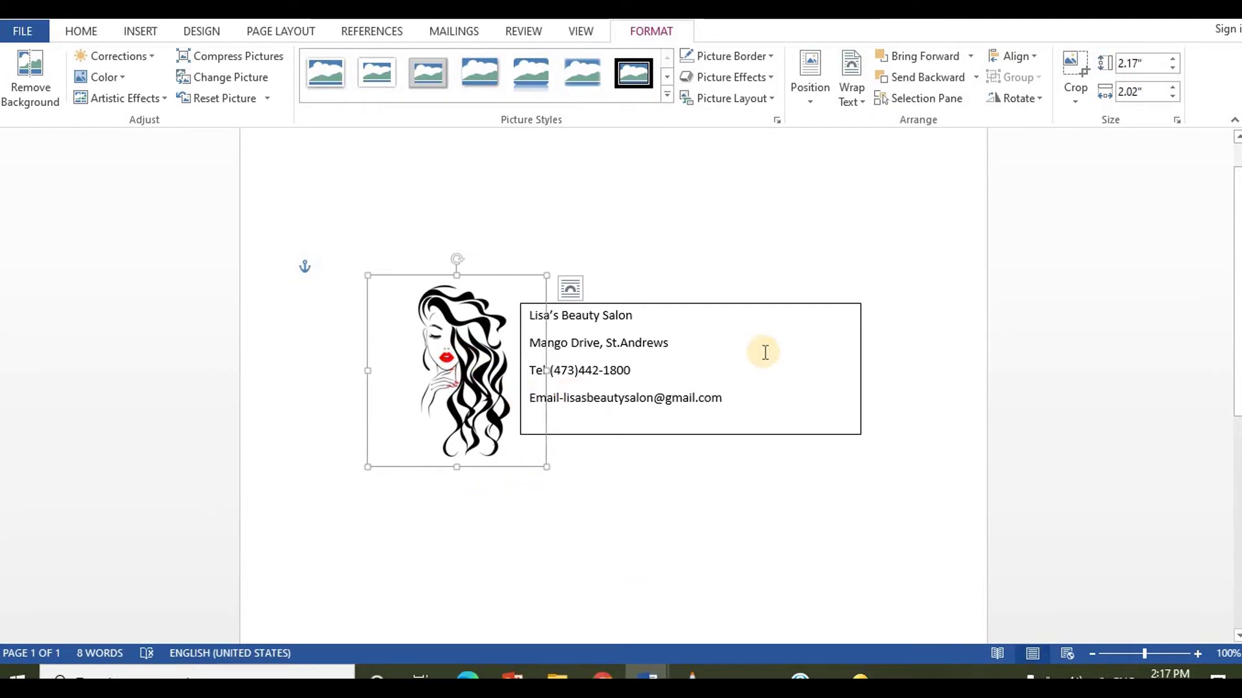
mouse_move(464, 360)
mouse_down()
mouse_move(410, 461)
mouse_move(421, 352)
mouse_move(441, 352)
mouse_up()
click(764, 495)
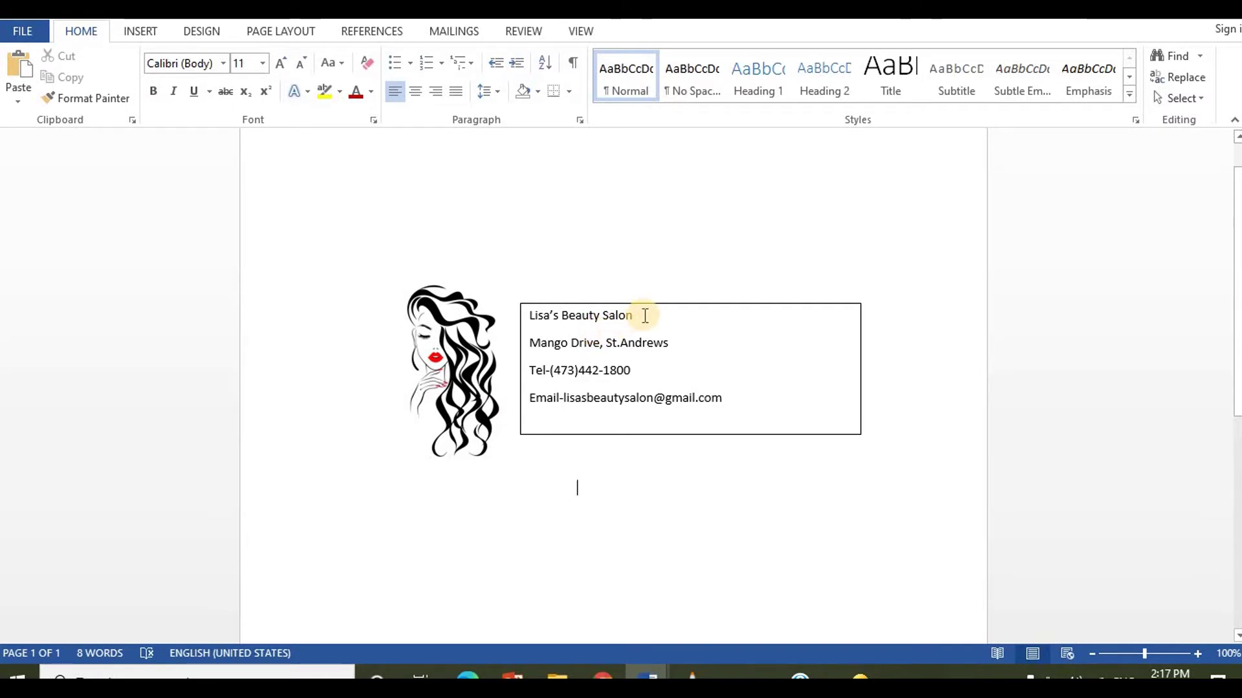
Step: Make the salon name Times New Roman, bold, and two sizes larger
drag(644, 316, 530, 314)
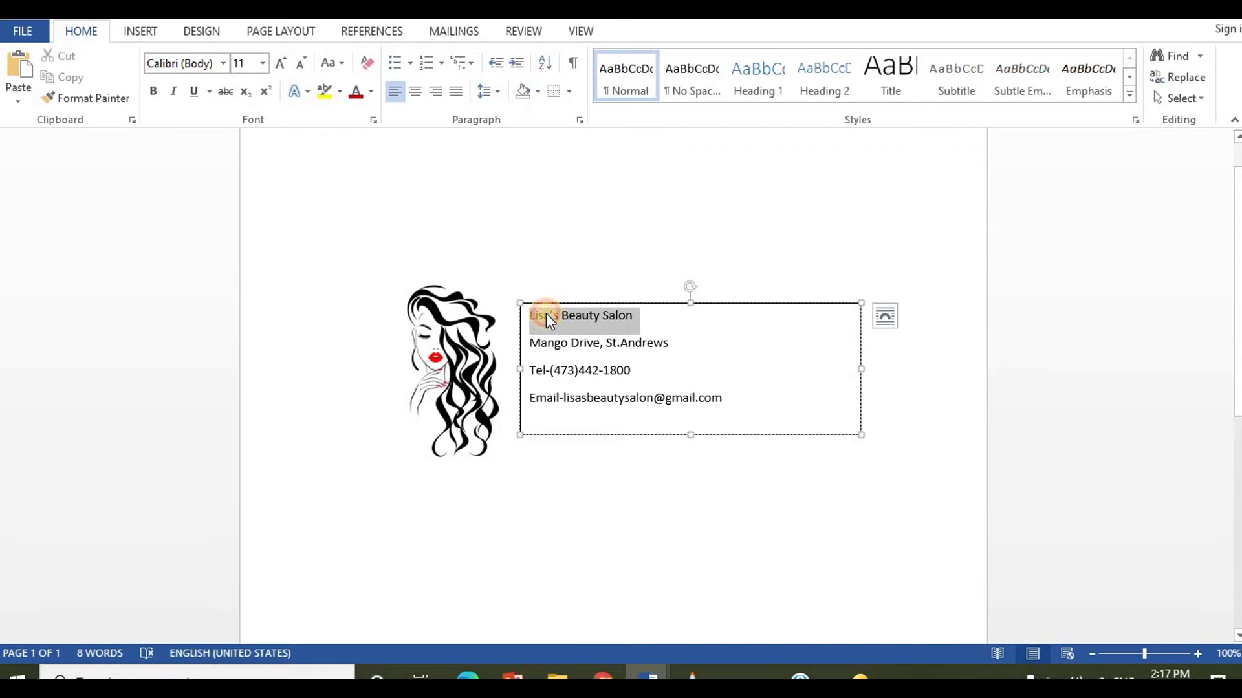
click(225, 65)
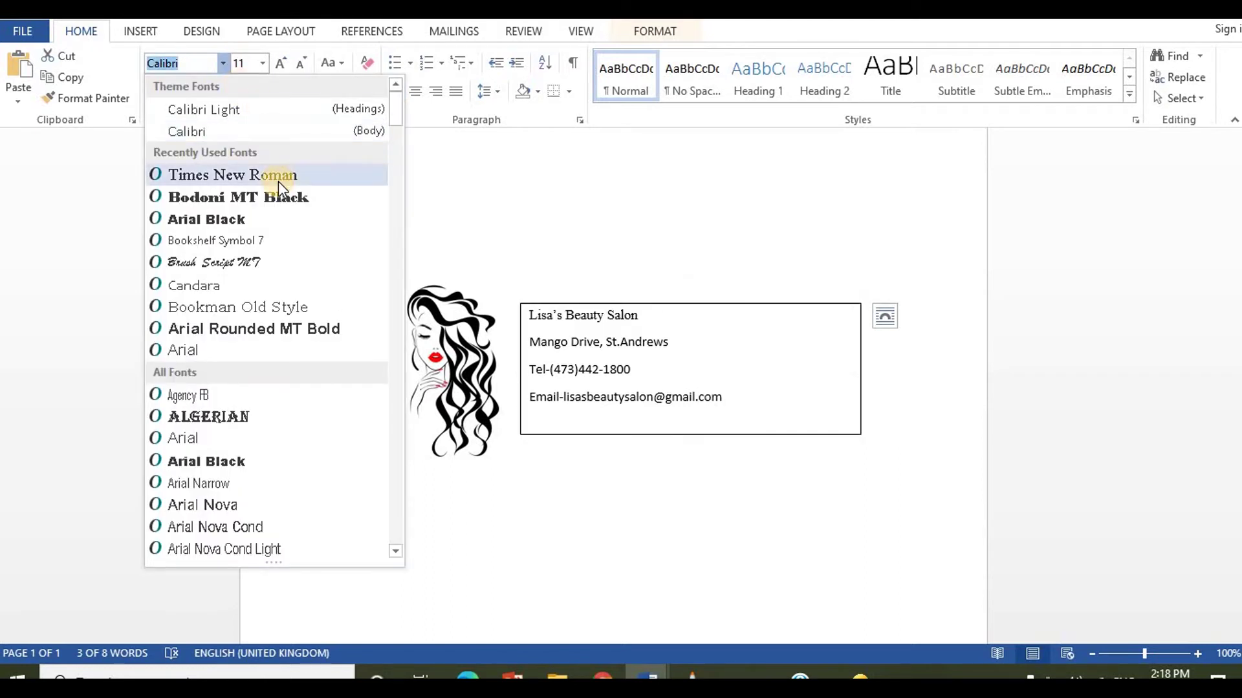
click(278, 180)
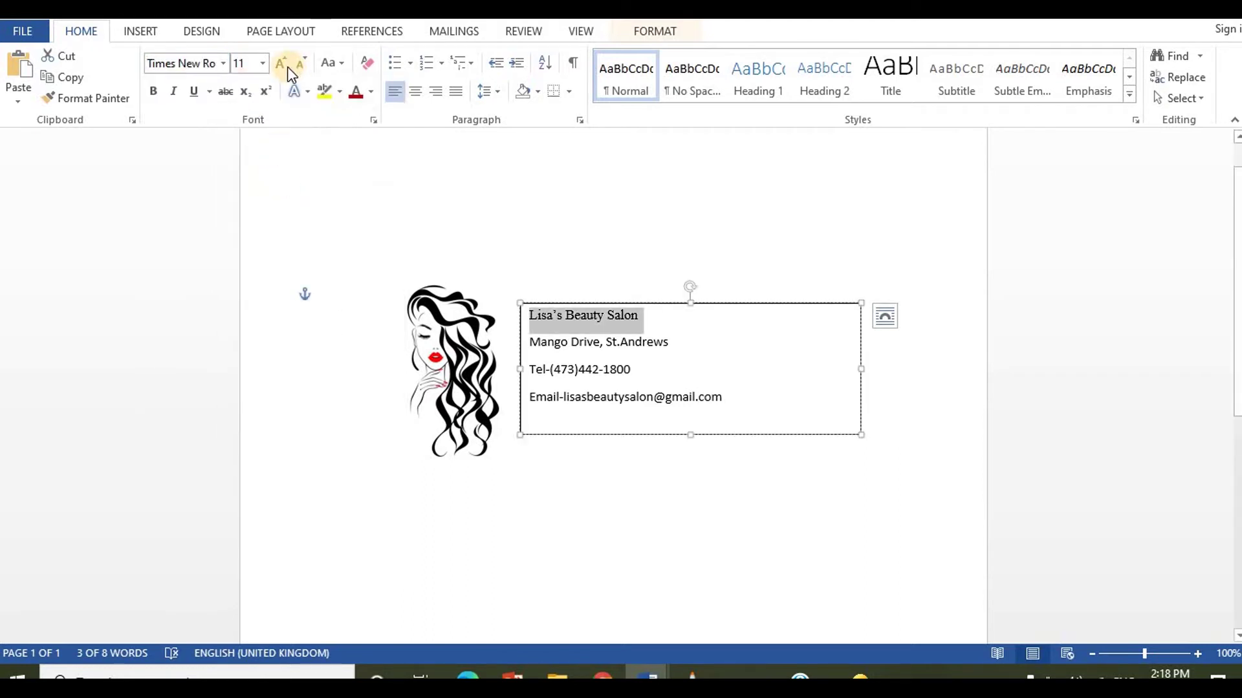
click(154, 92)
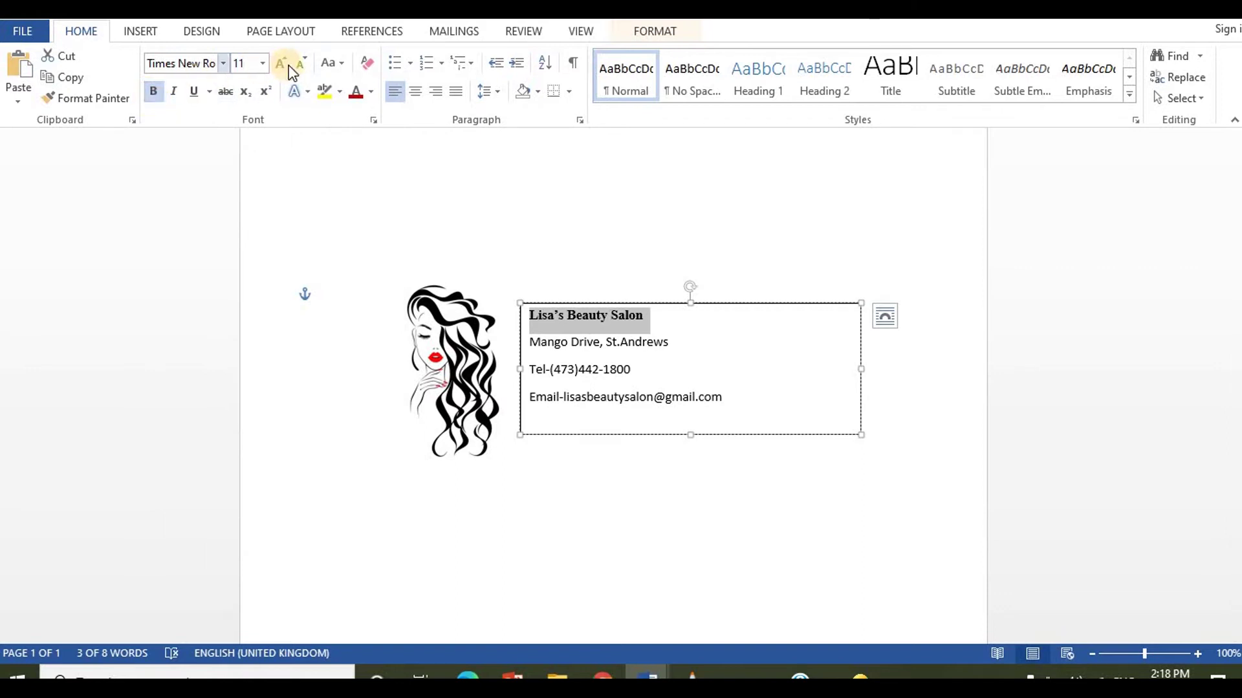
click(282, 64)
click(282, 63)
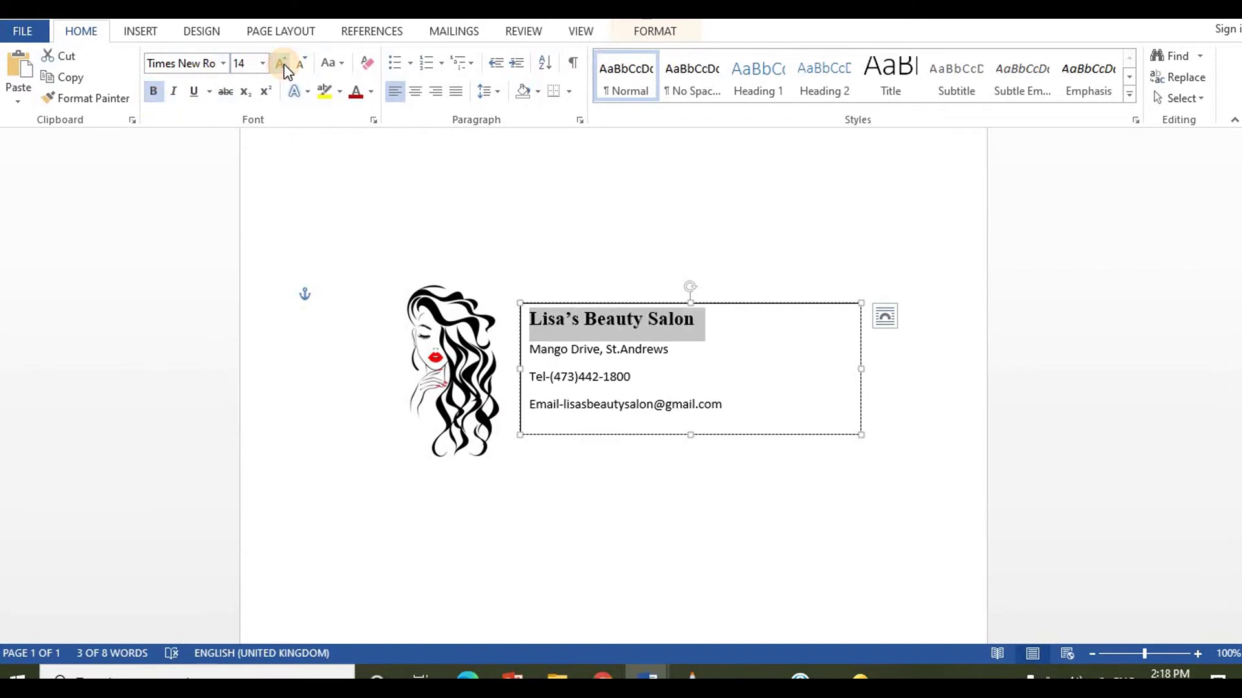
click(735, 330)
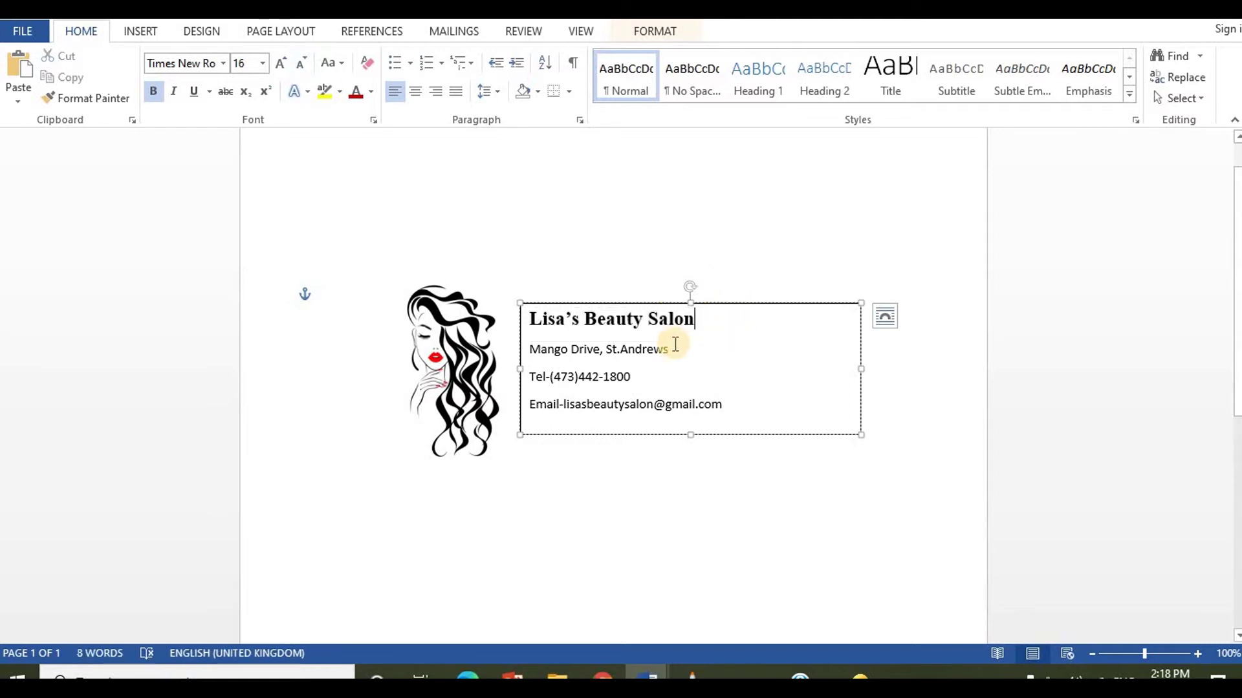
Step: Set the address line to Times New Roman at 14 pt
drag(659, 350, 528, 350)
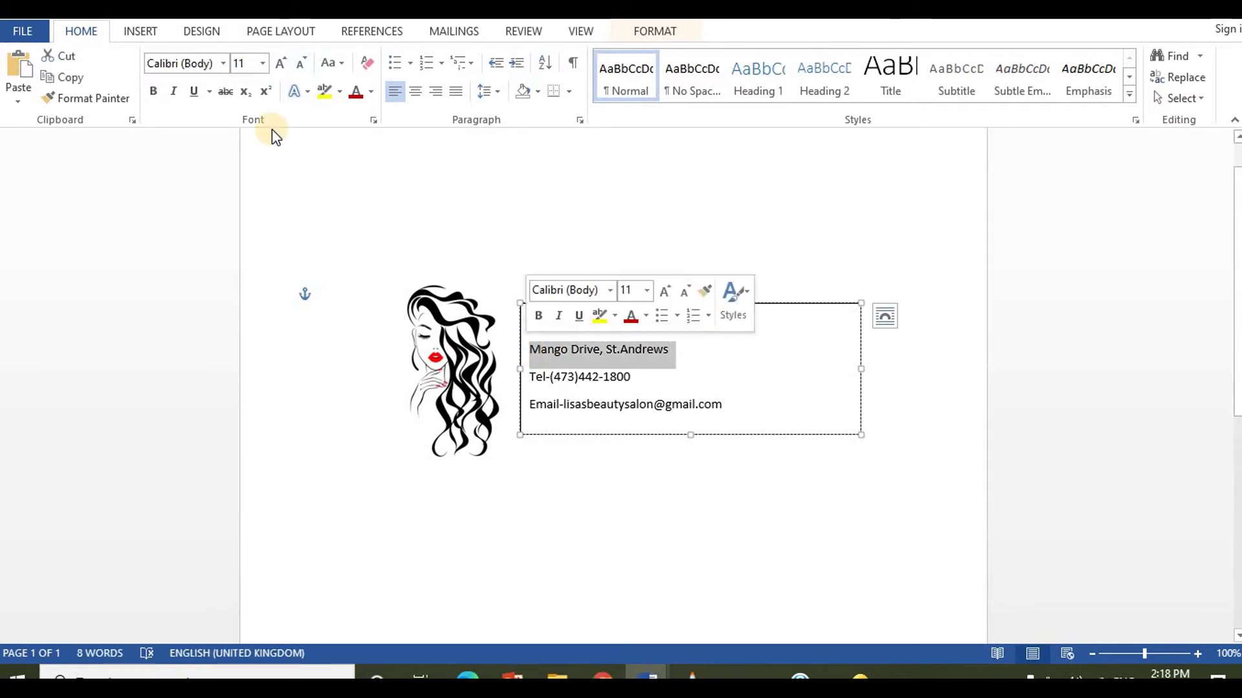
click(226, 68)
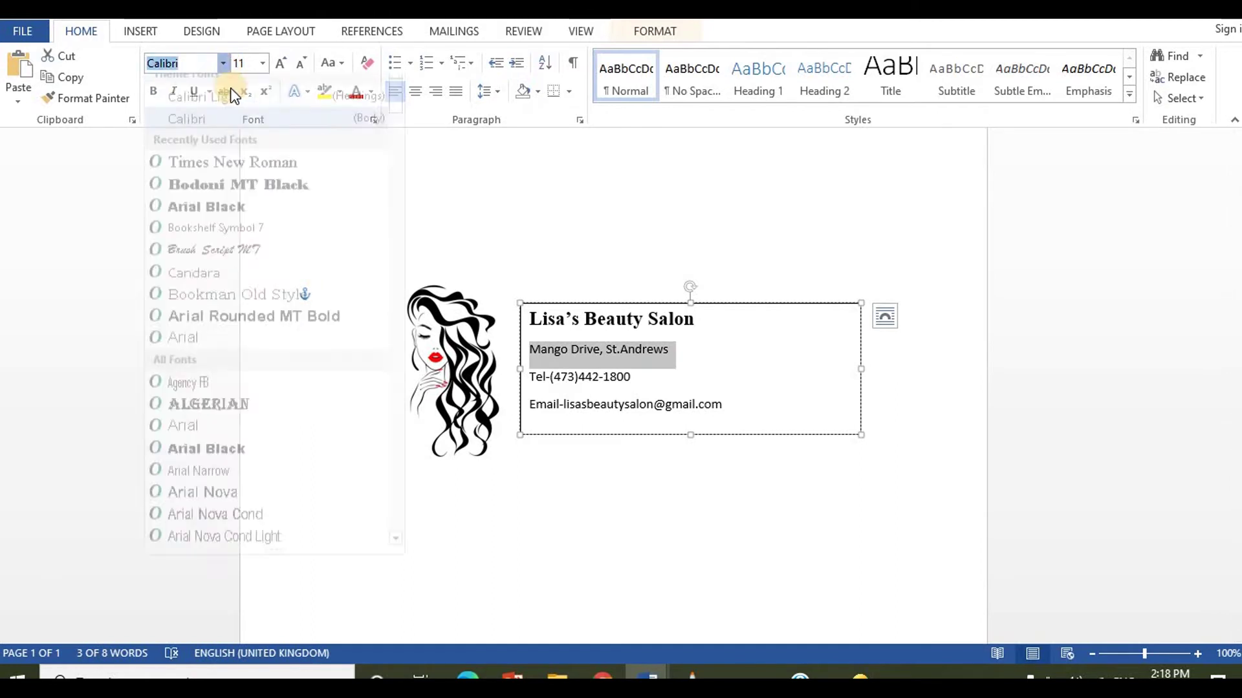
click(247, 168)
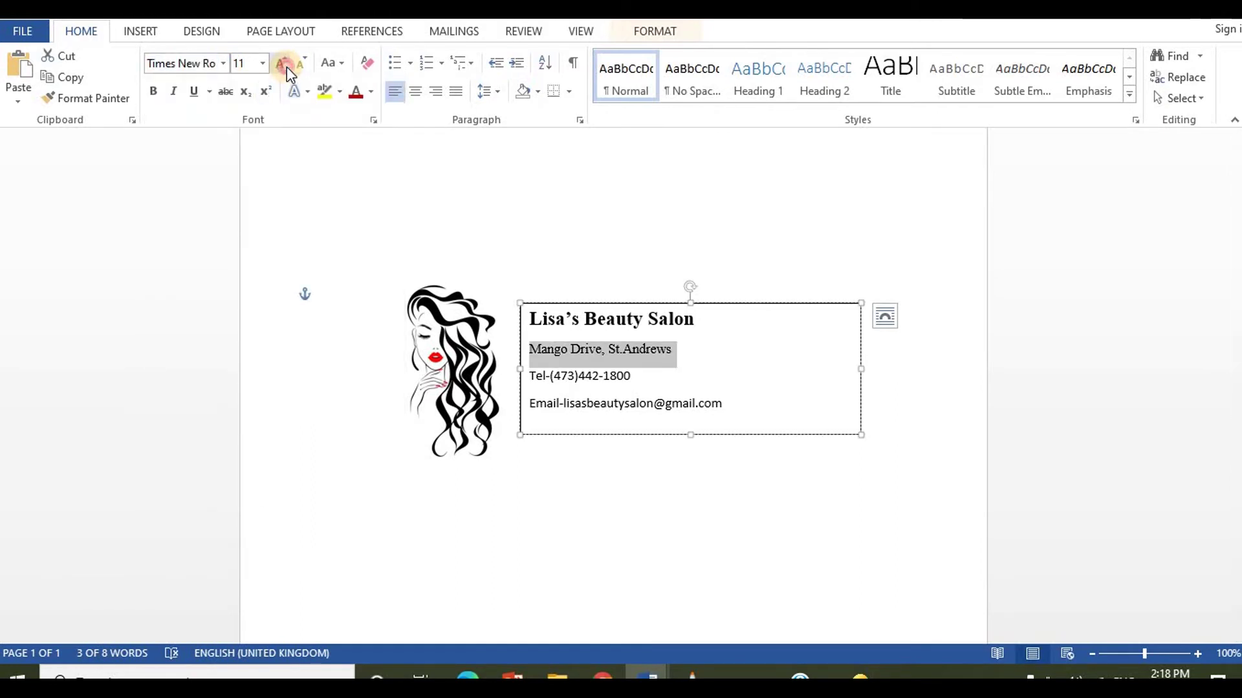
click(280, 64)
click(286, 67)
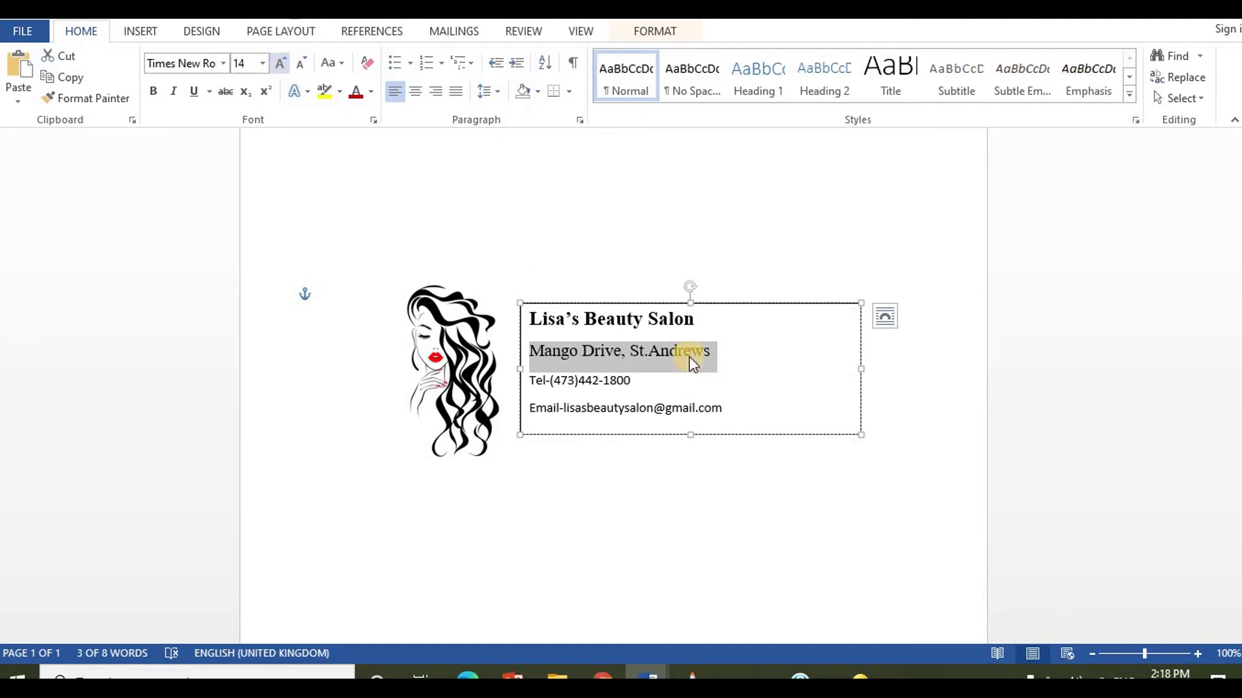
click(747, 356)
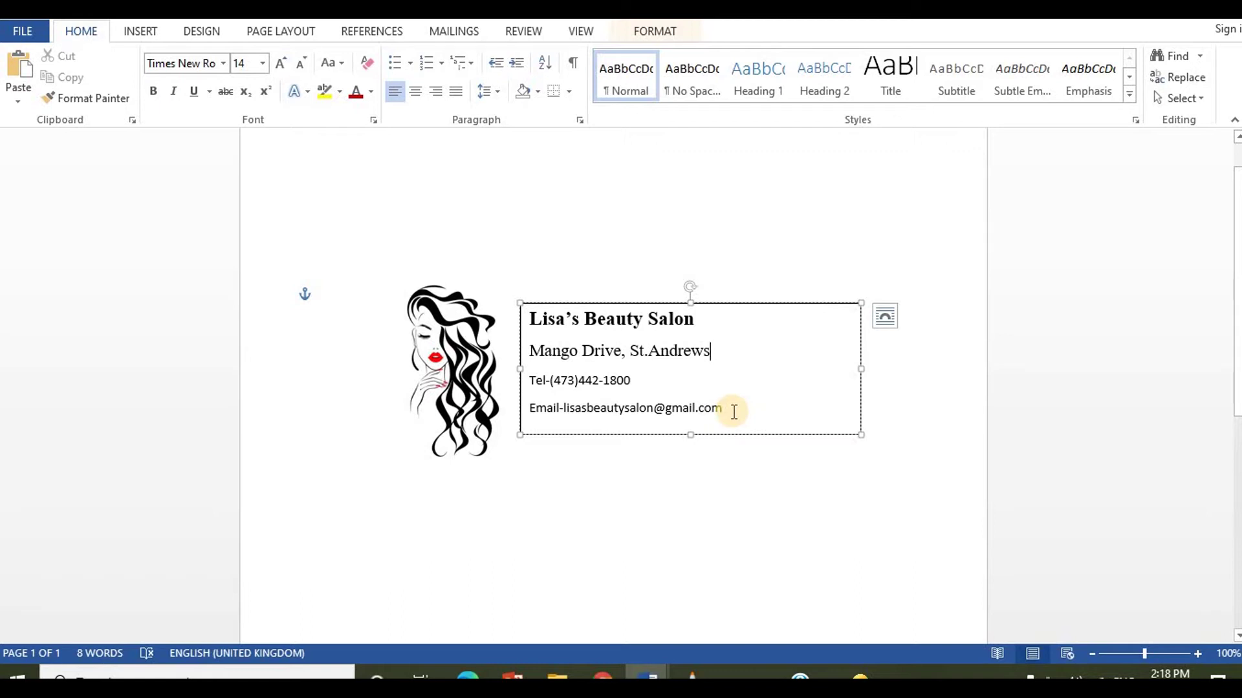
Step: Set the Tel and Email lines to Times New Roman at 12 pt
drag(734, 412, 519, 388)
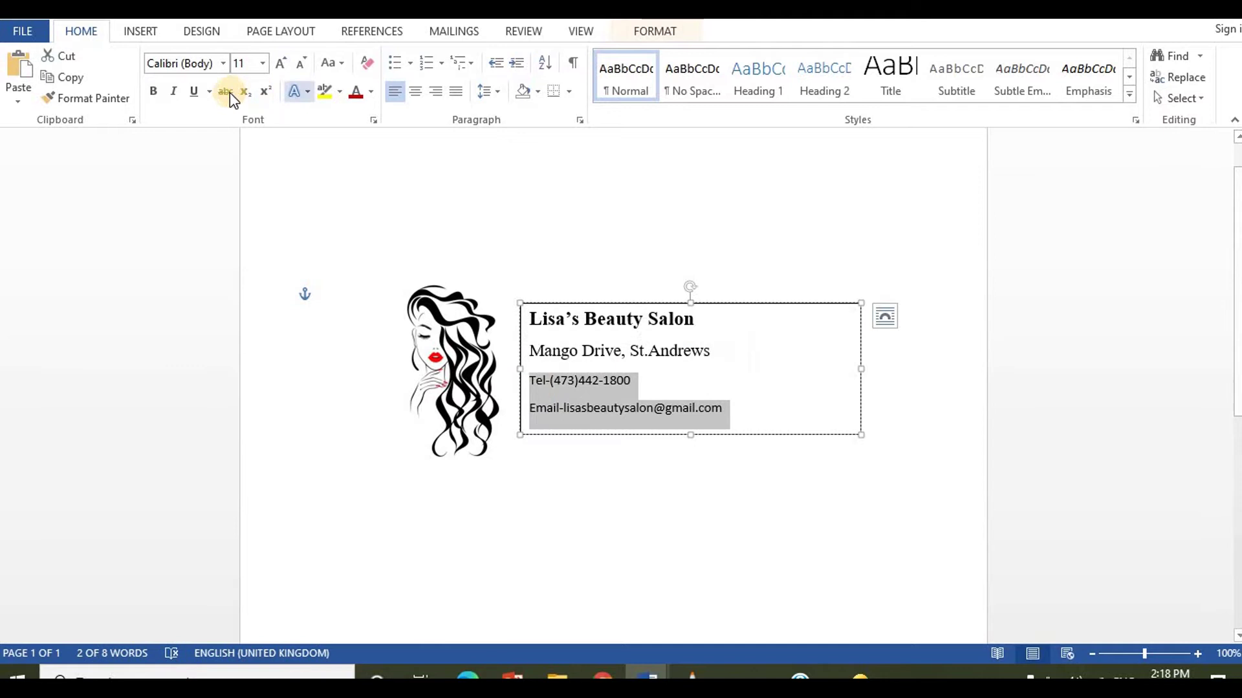
click(224, 59)
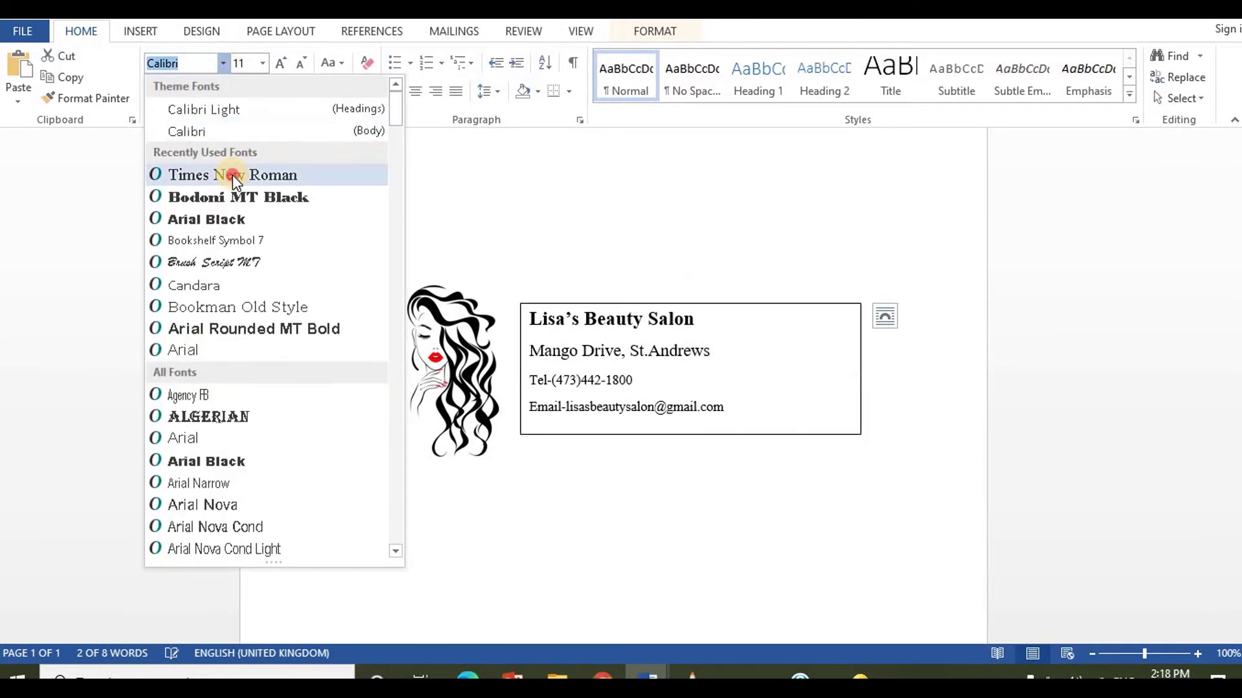
click(231, 175)
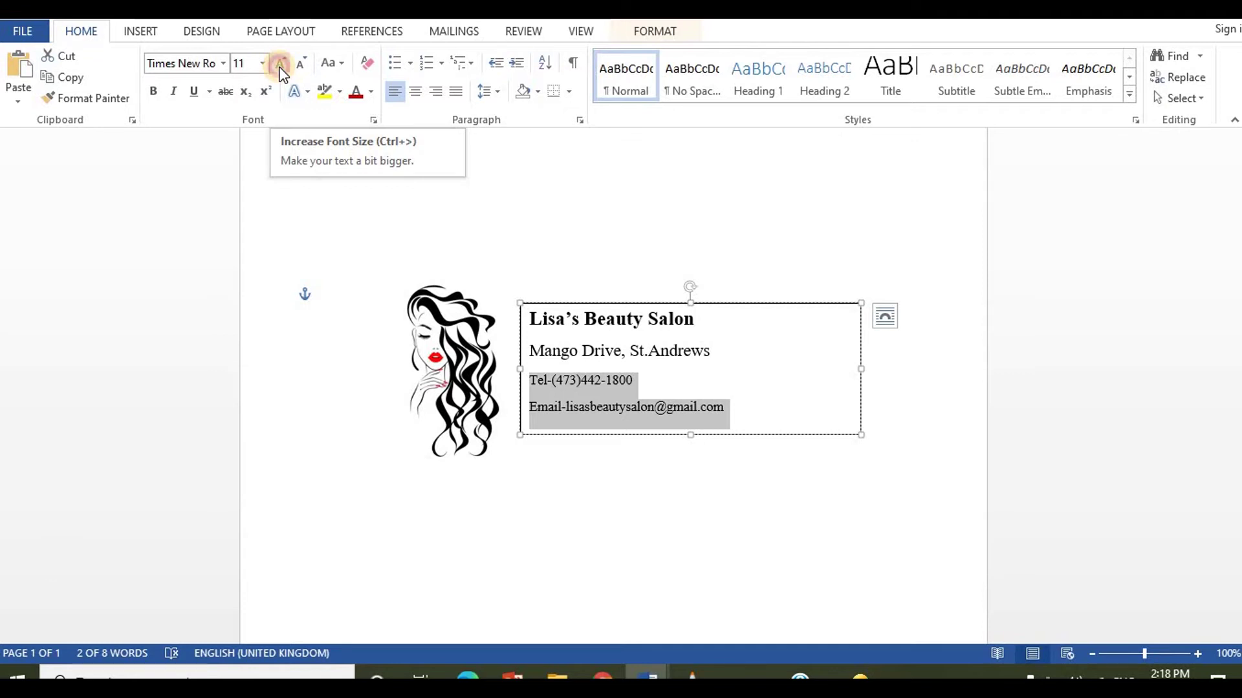
click(280, 65)
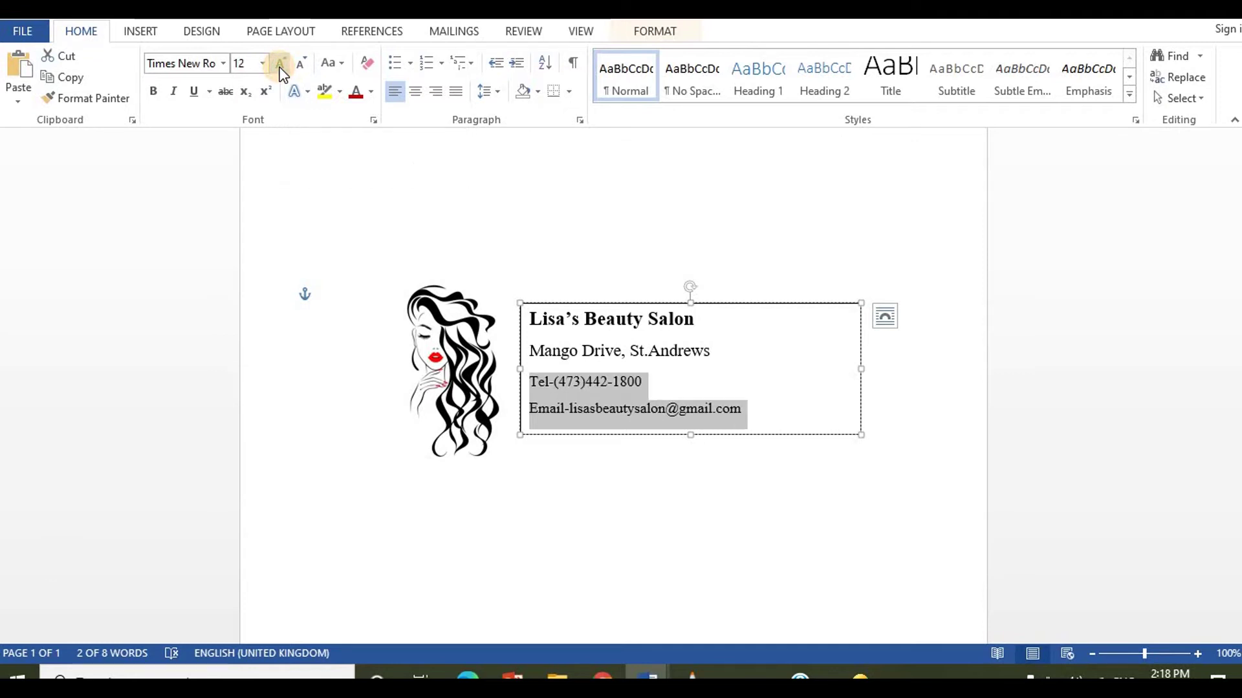
click(674, 257)
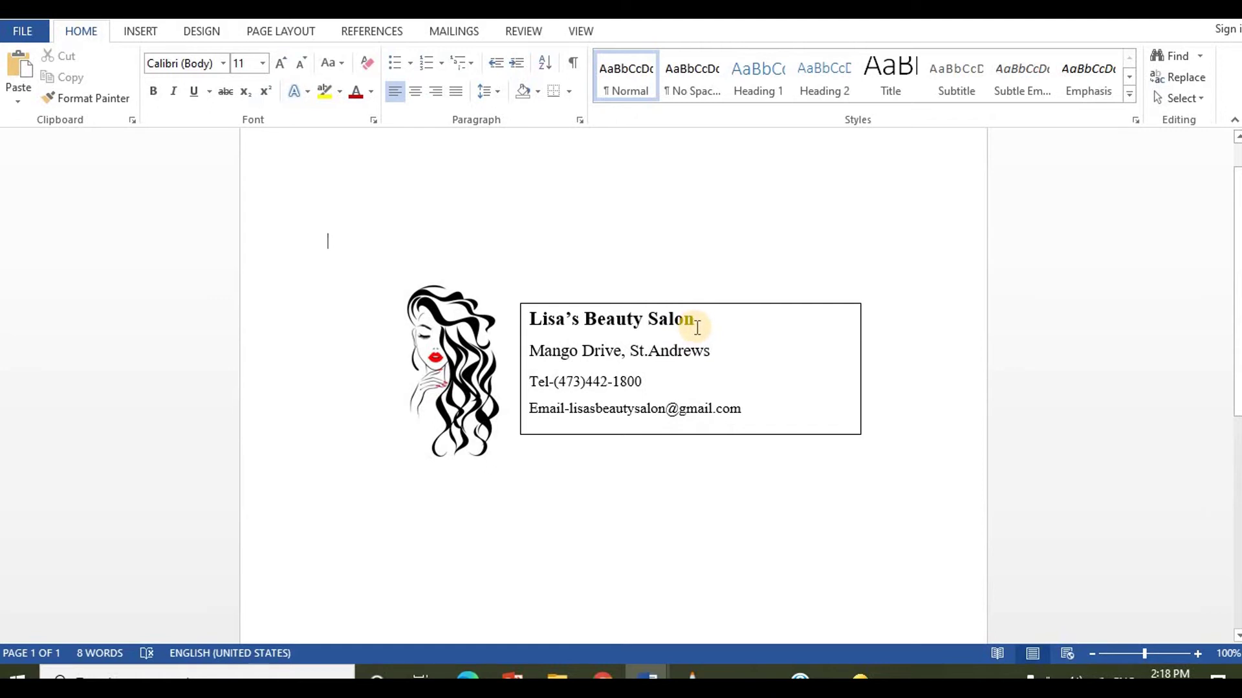
Step: Colour 'Lisa's Beauty Salon' dark red, then select the address, Tel and Email lines
drag(673, 319, 528, 320)
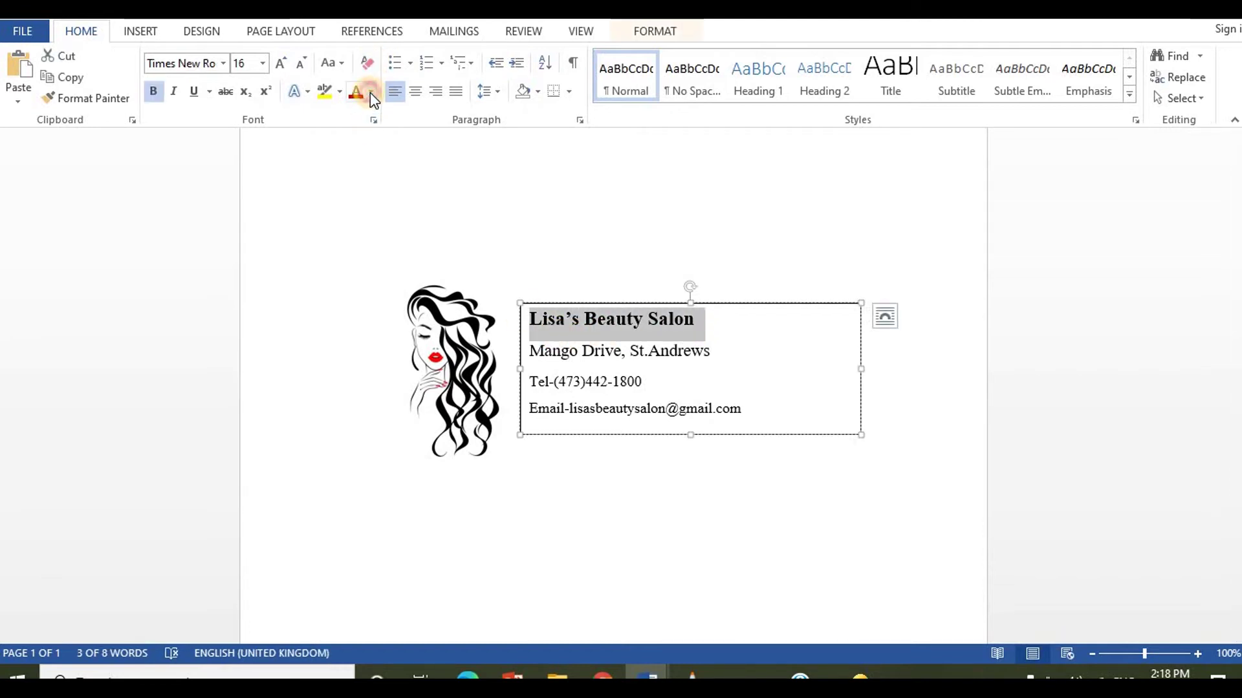
click(371, 91)
click(355, 257)
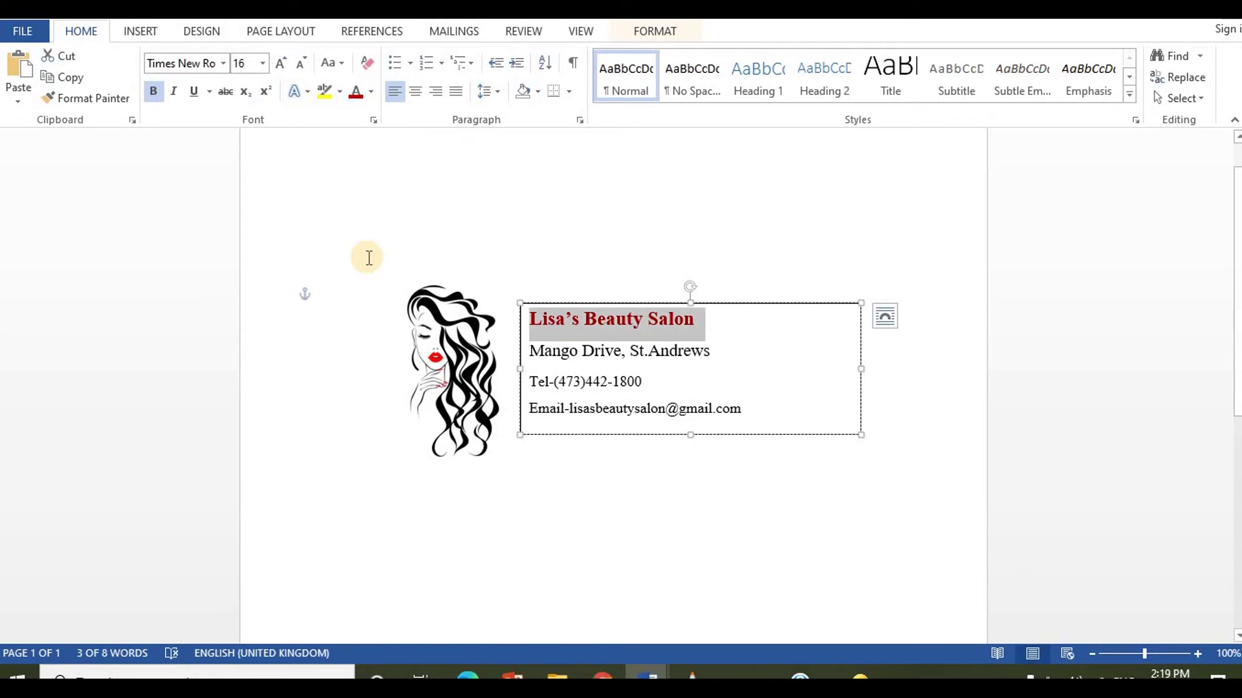
click(680, 251)
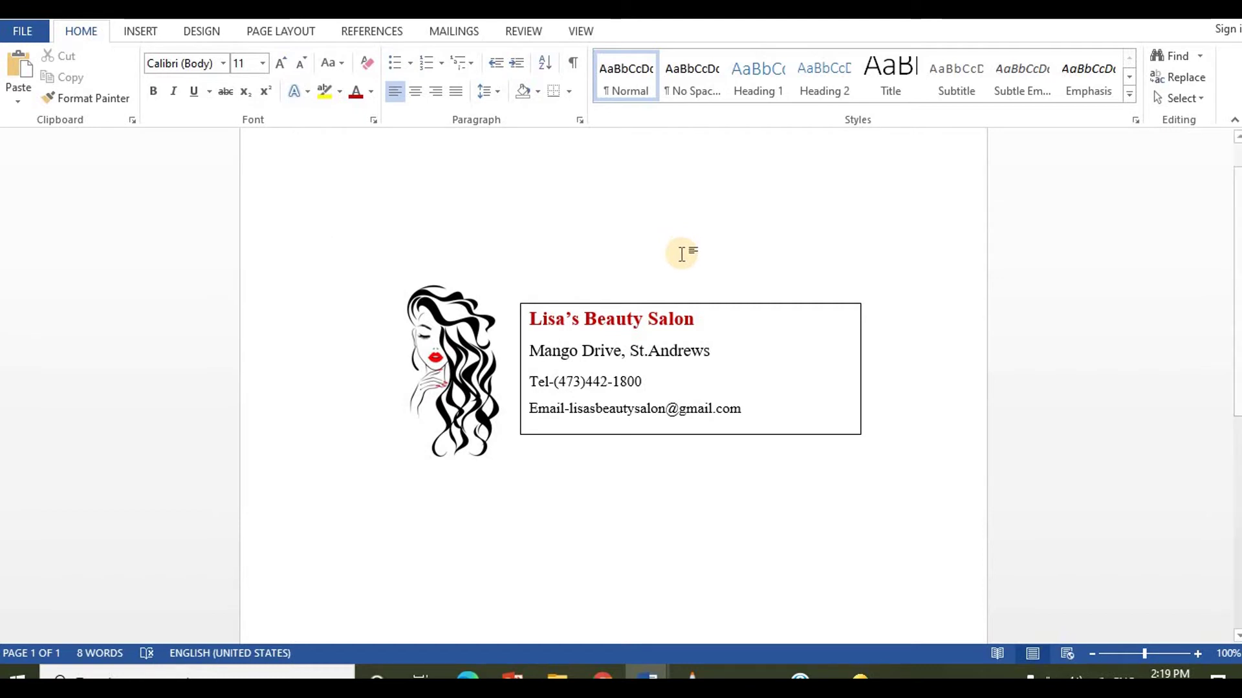
key(Return)
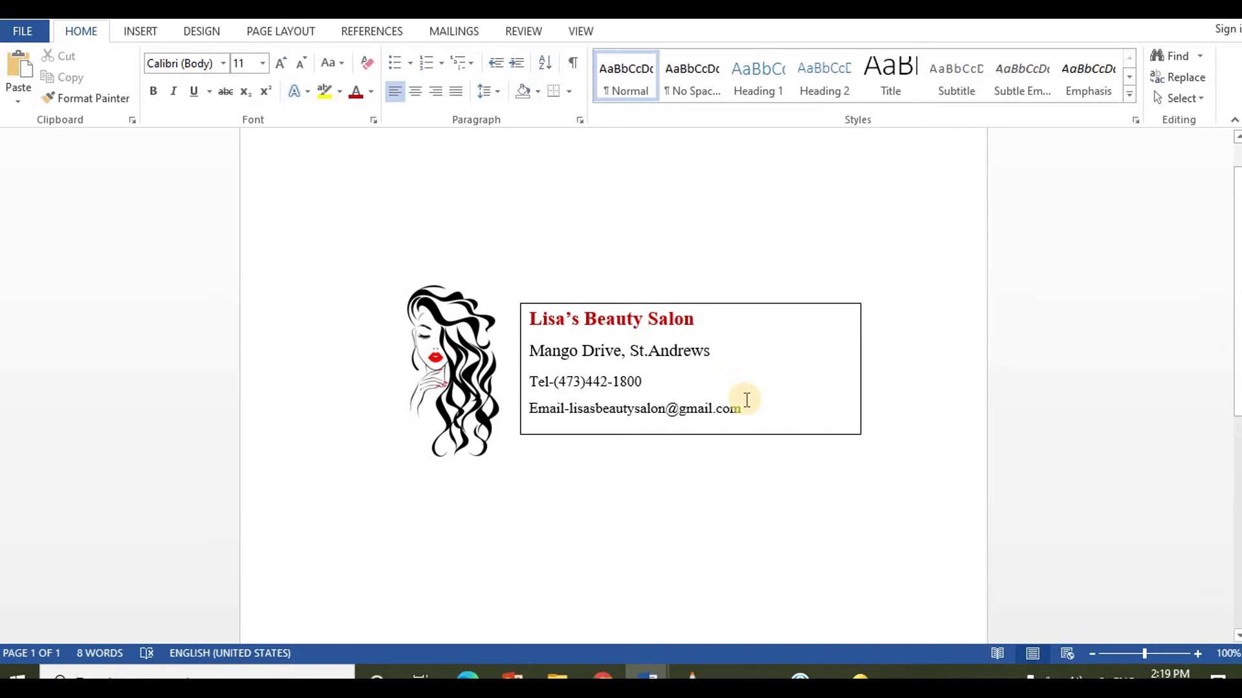
drag(745, 407, 542, 374)
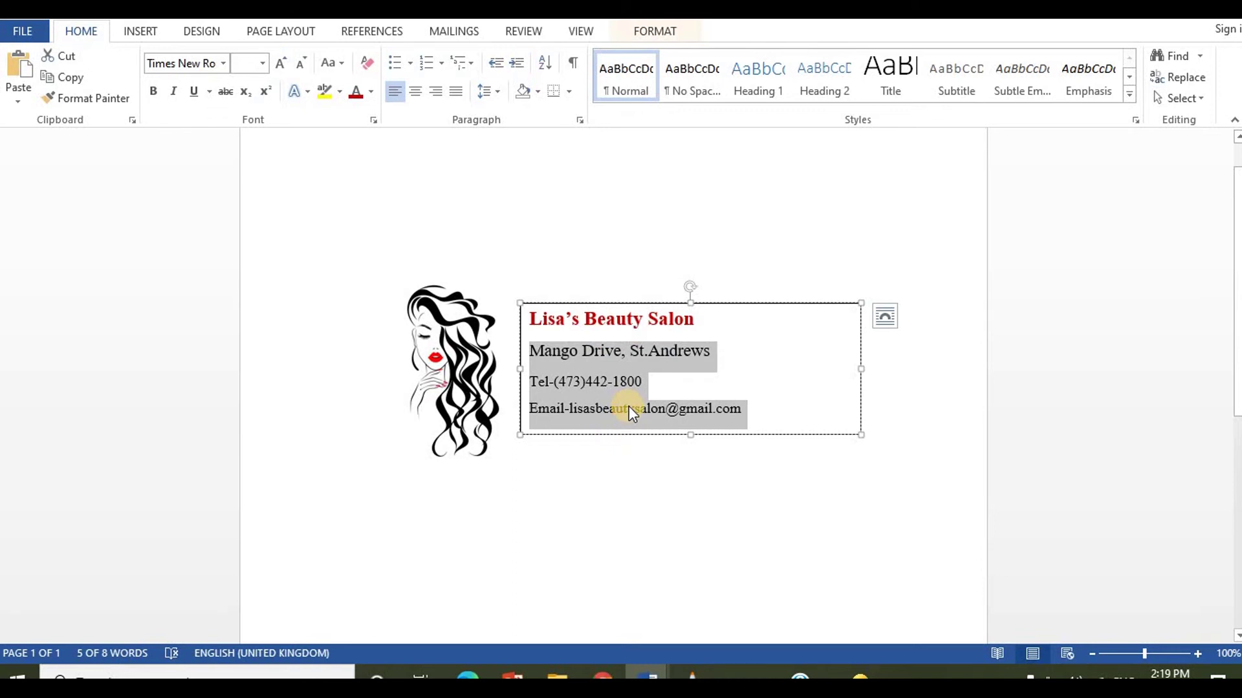
Step: Give the selected contact lines Single line spacing with 0 pt spacing after
click(581, 121)
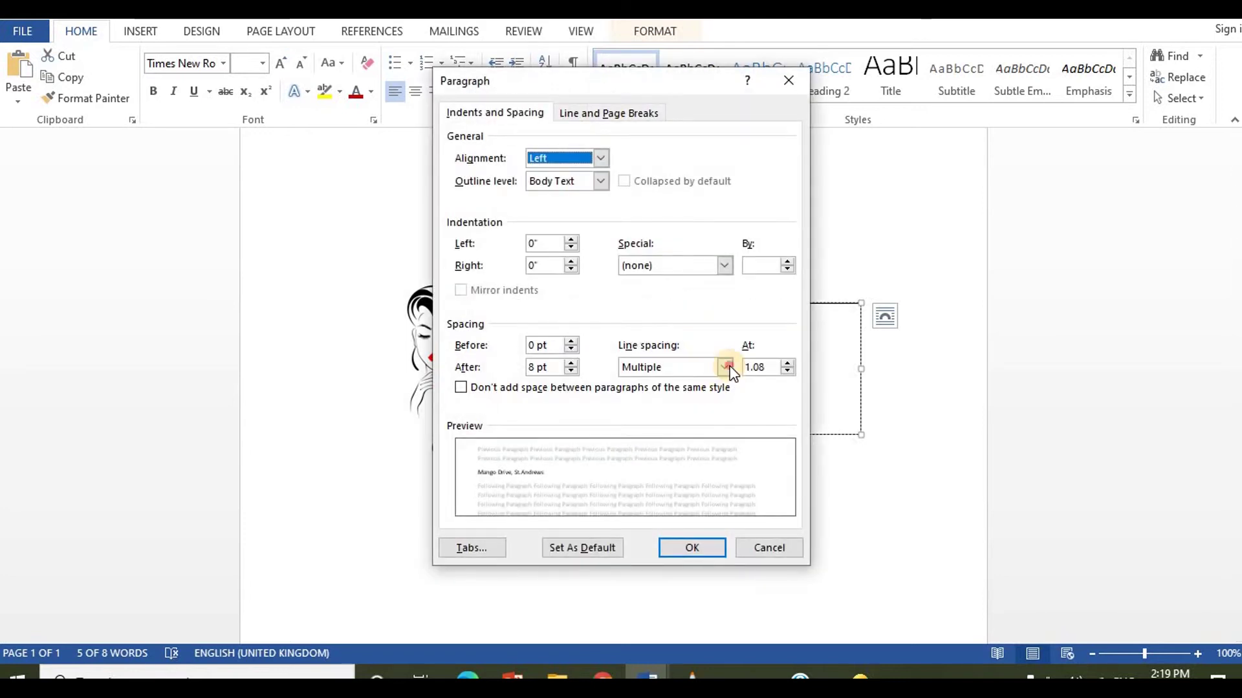
click(727, 367)
click(708, 379)
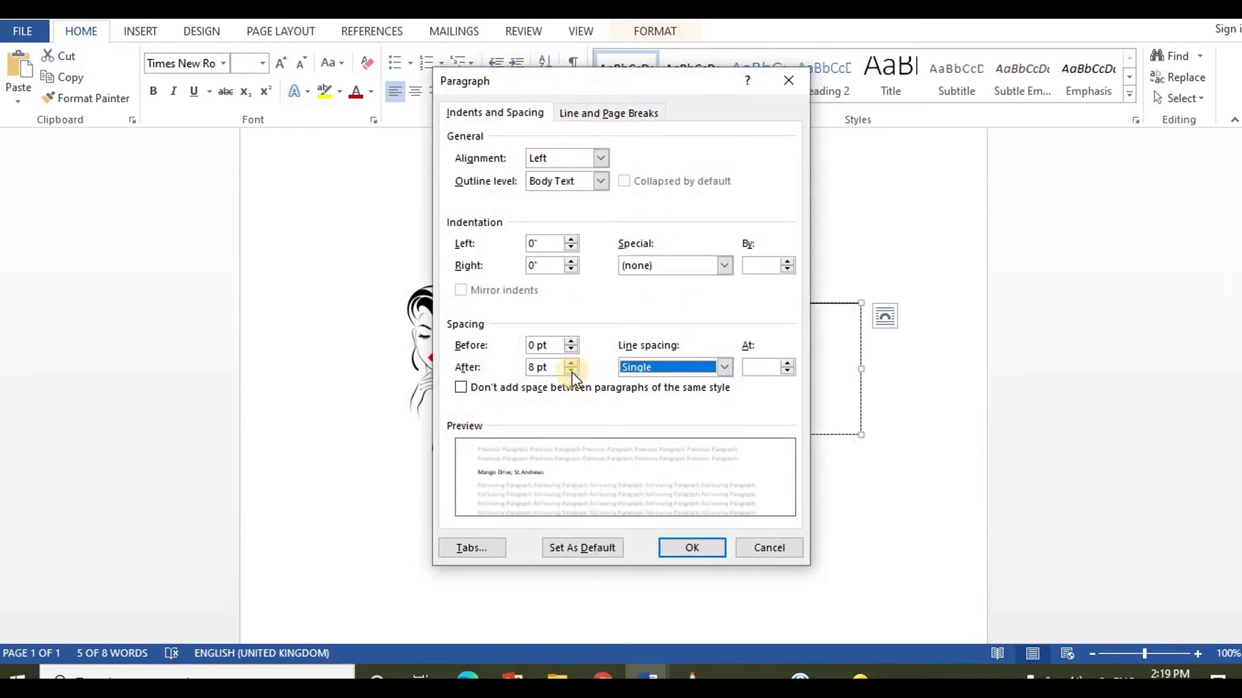
click(571, 371)
click(571, 371)
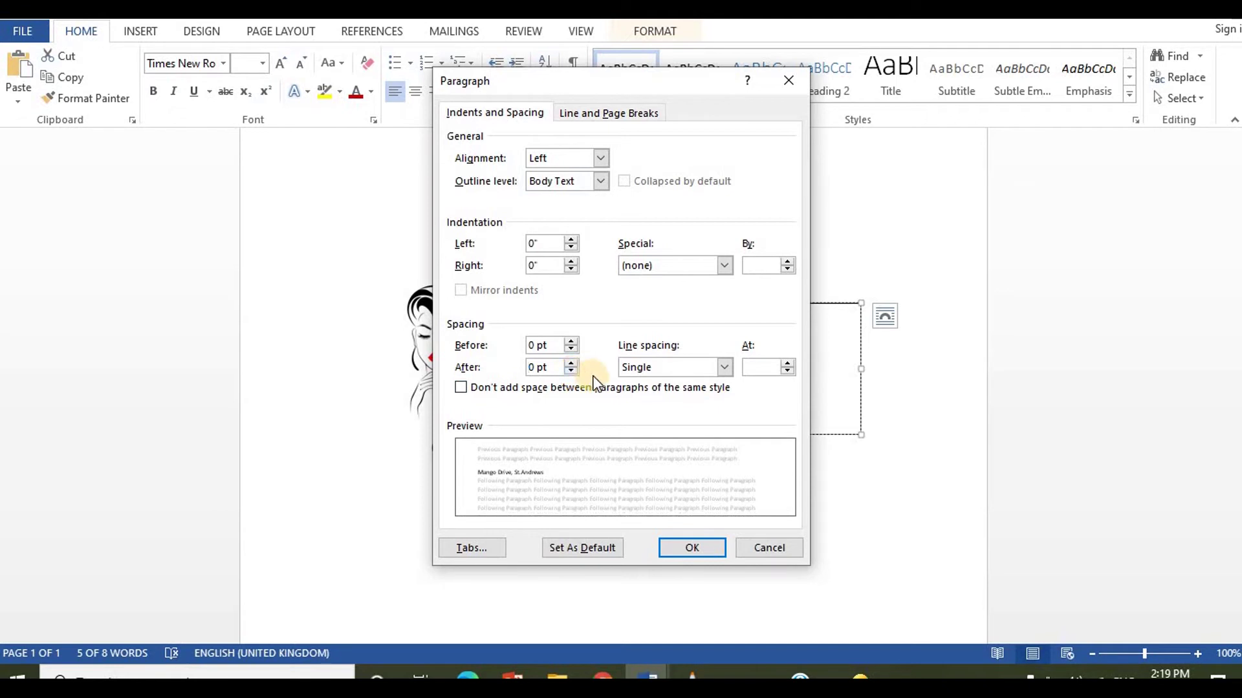
click(676, 548)
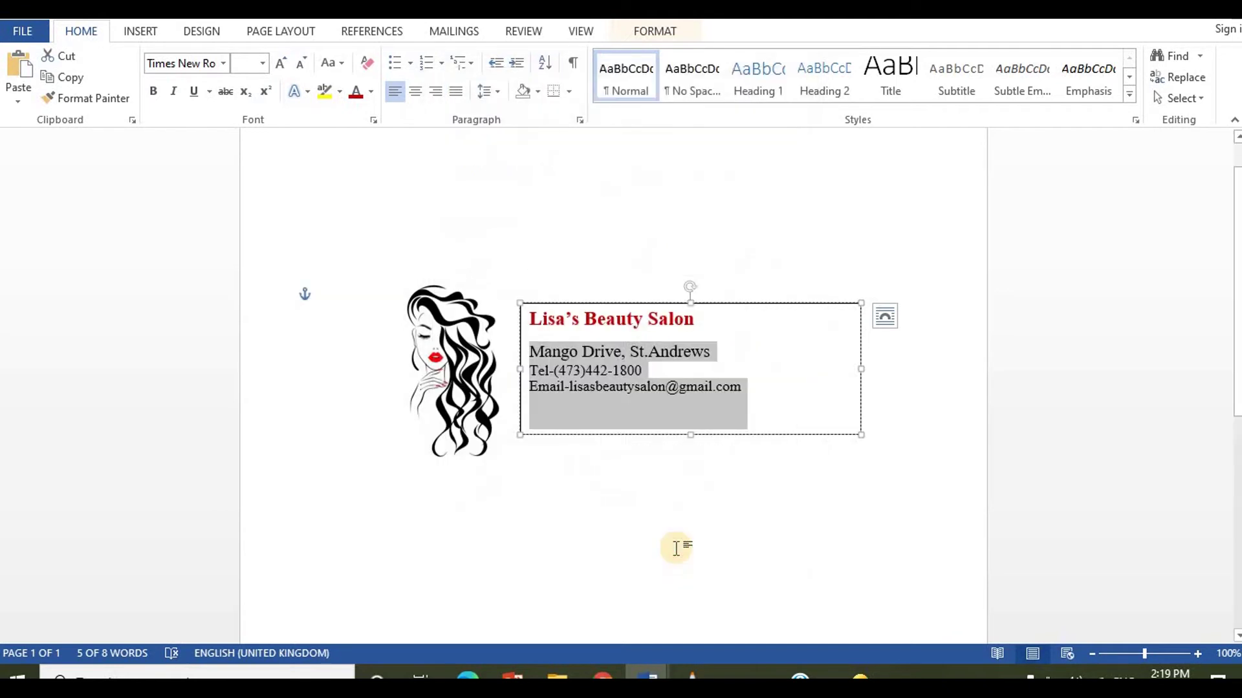
click(723, 511)
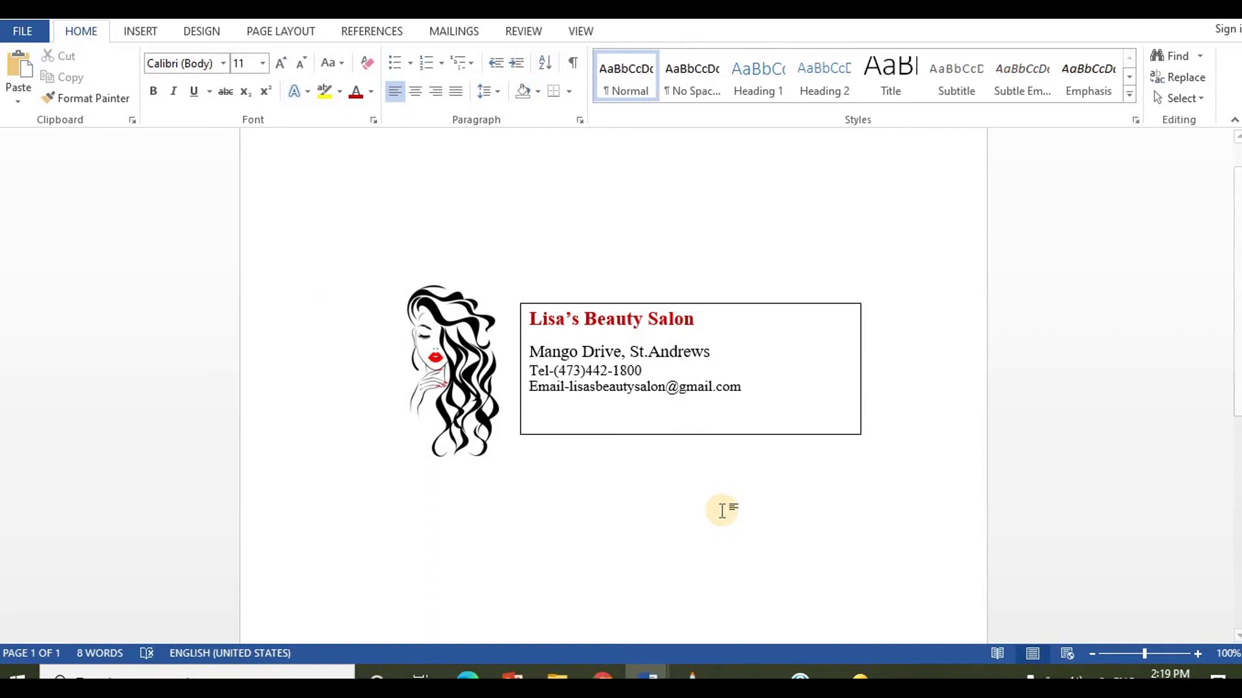
Step: Nudge the contact-details text box slightly toward the logo
click(700, 413)
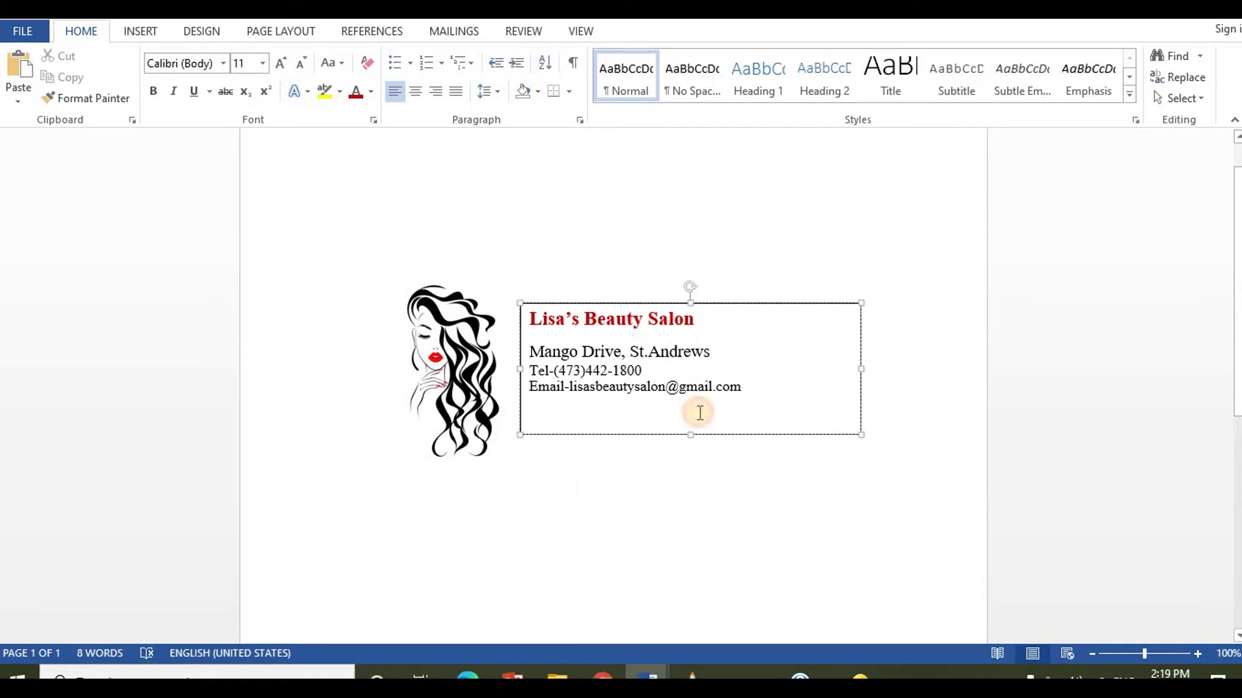
click(755, 306)
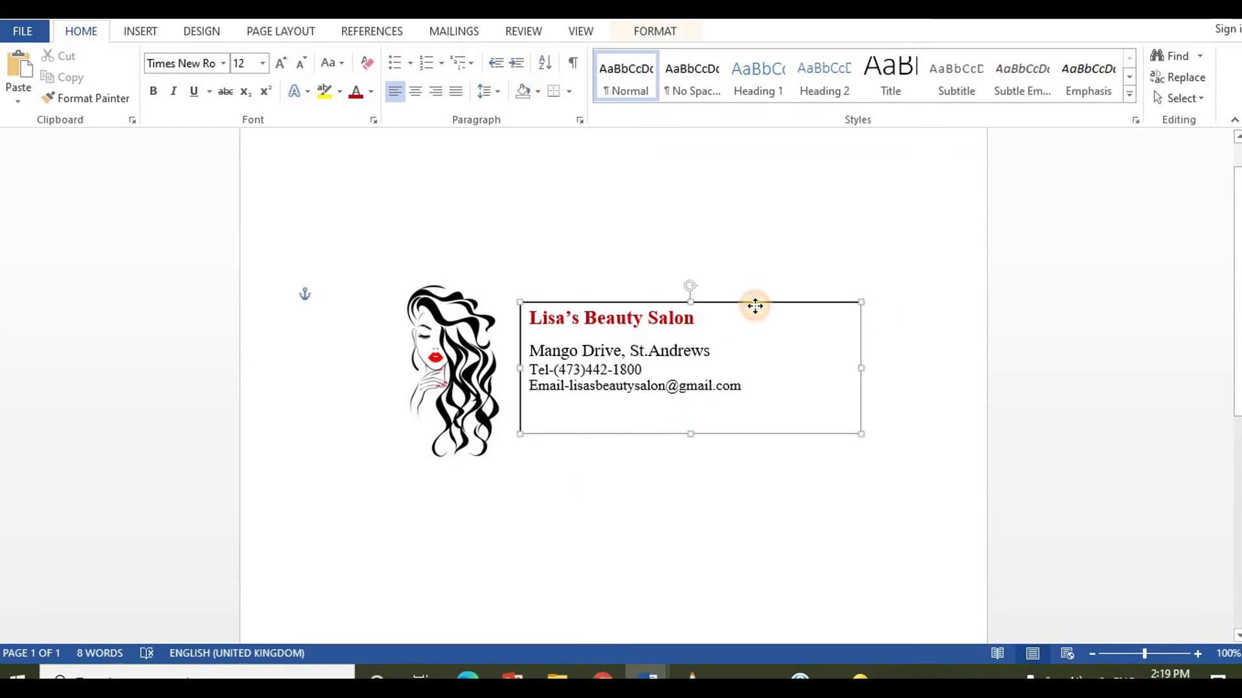
drag(755, 306, 755, 307)
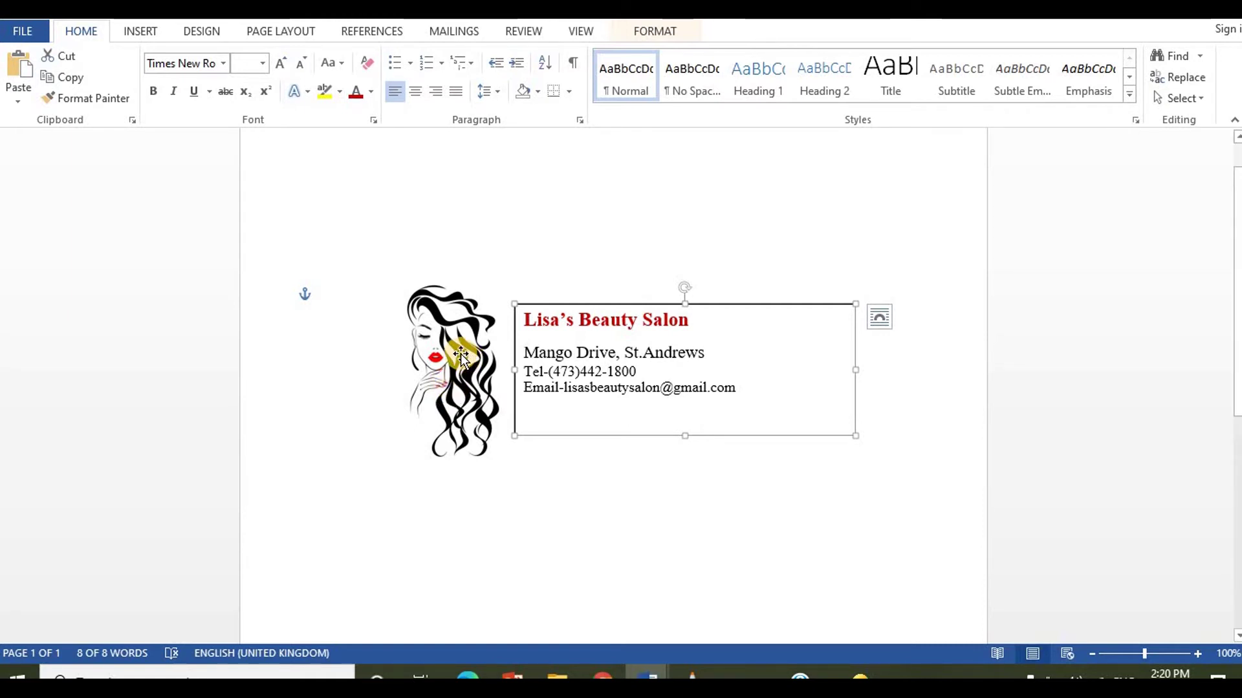
Step: Move the logo down a little and resize it to the text box's height
click(461, 354)
drag(460, 355, 460, 374)
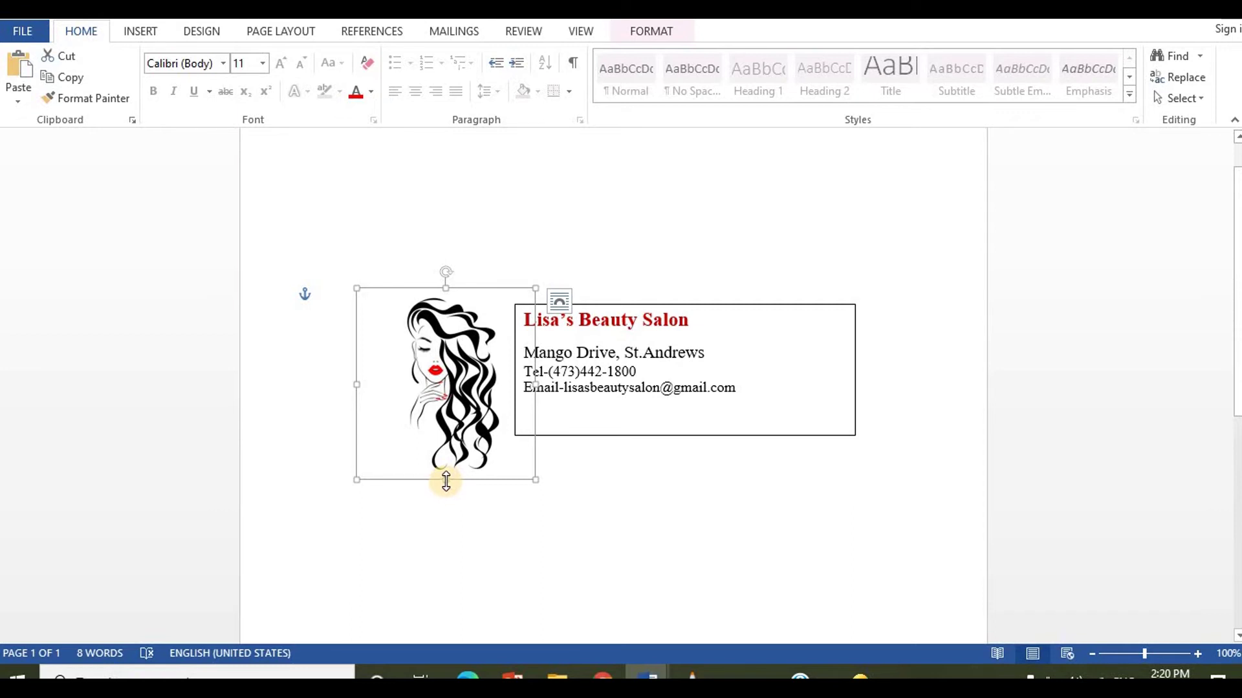
drag(445, 480, 469, 544)
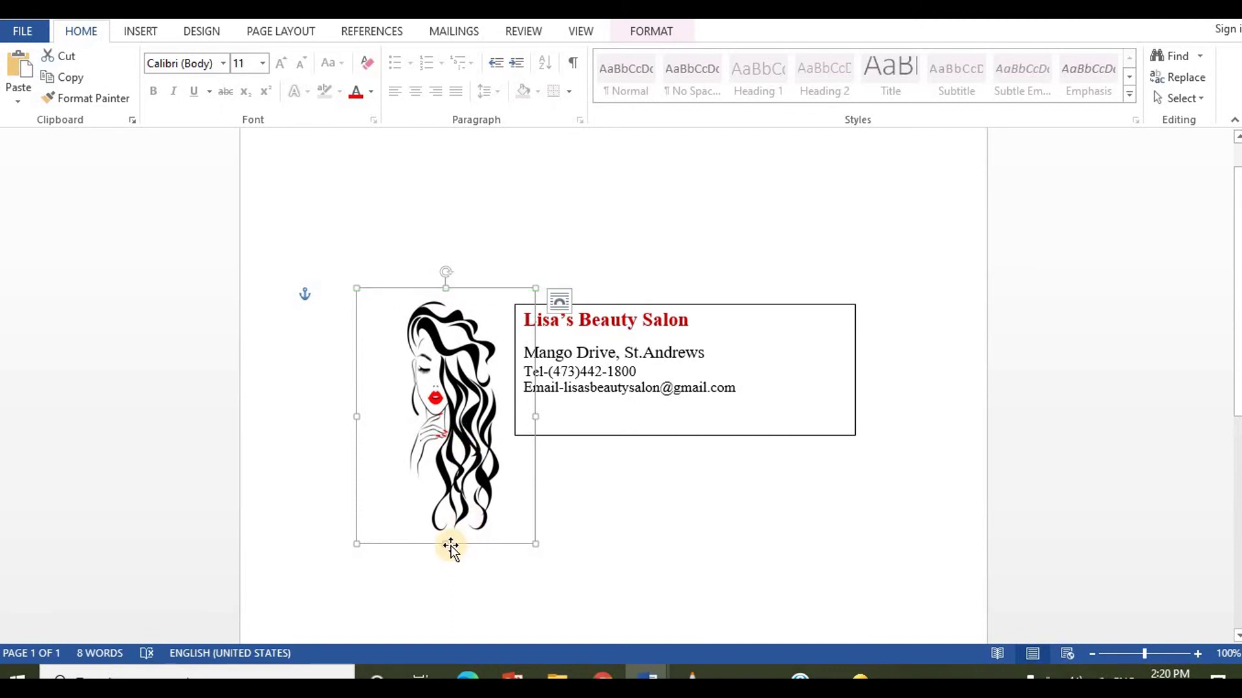
drag(449, 547, 457, 445)
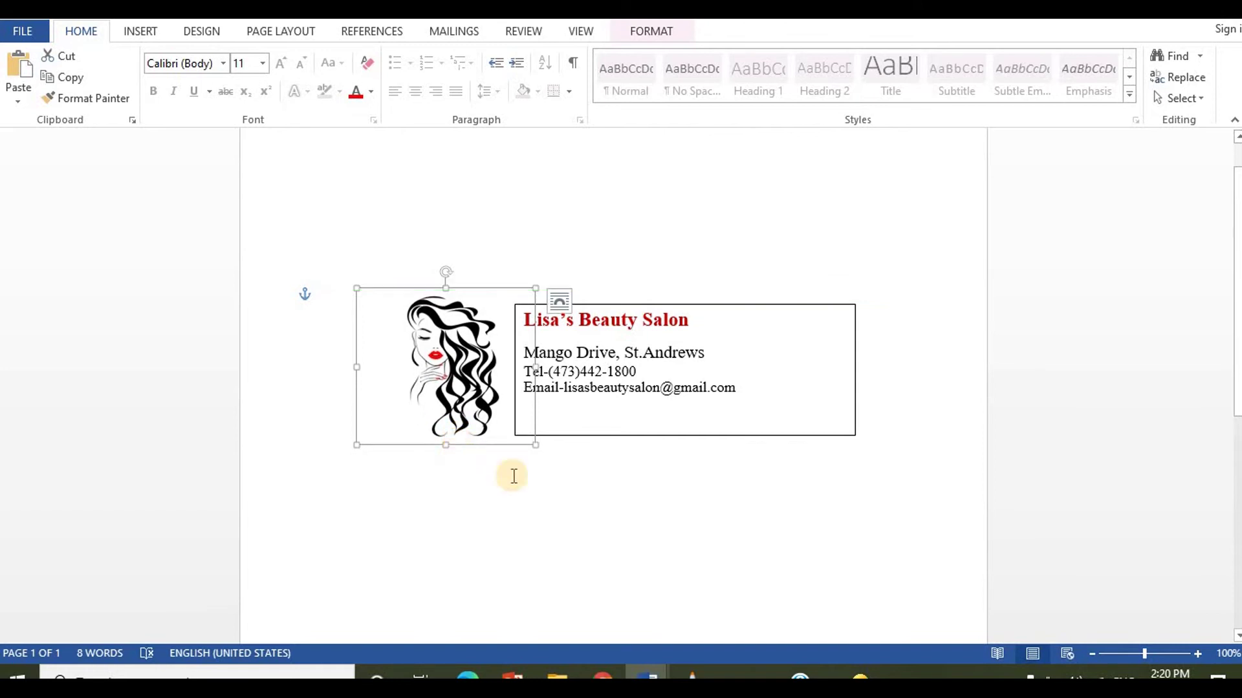
Step: Shorten the details text box to its text and nudge the logo into line
click(709, 491)
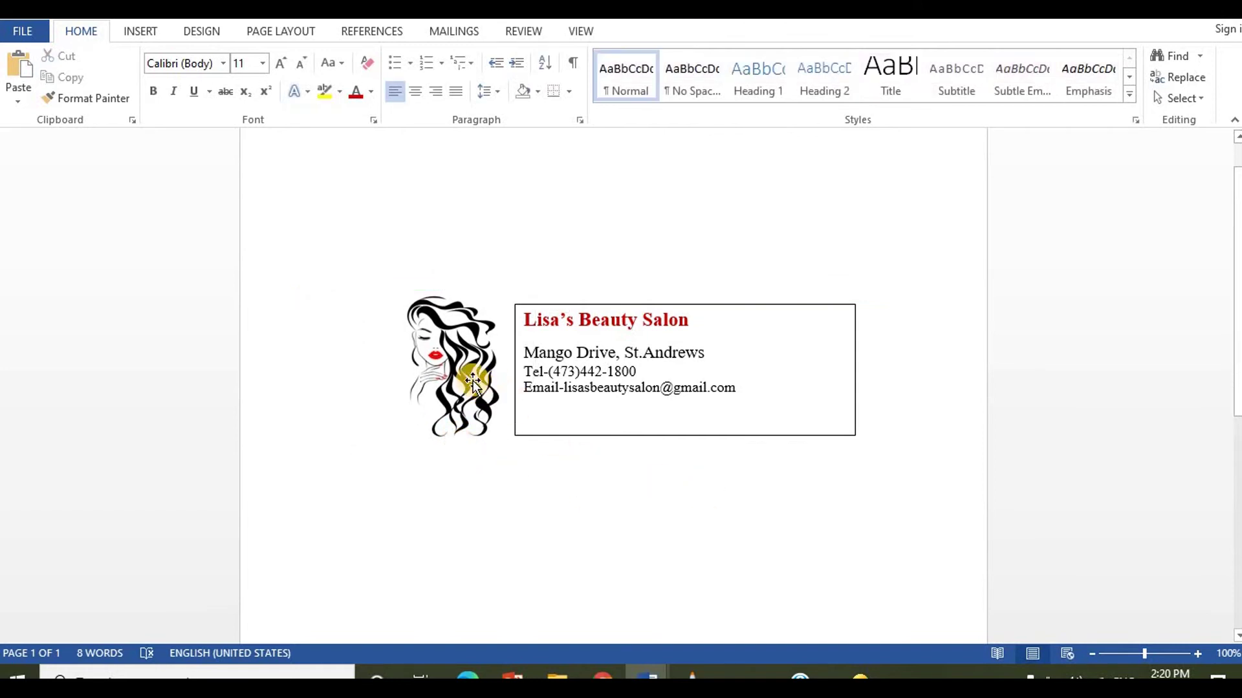
click(684, 435)
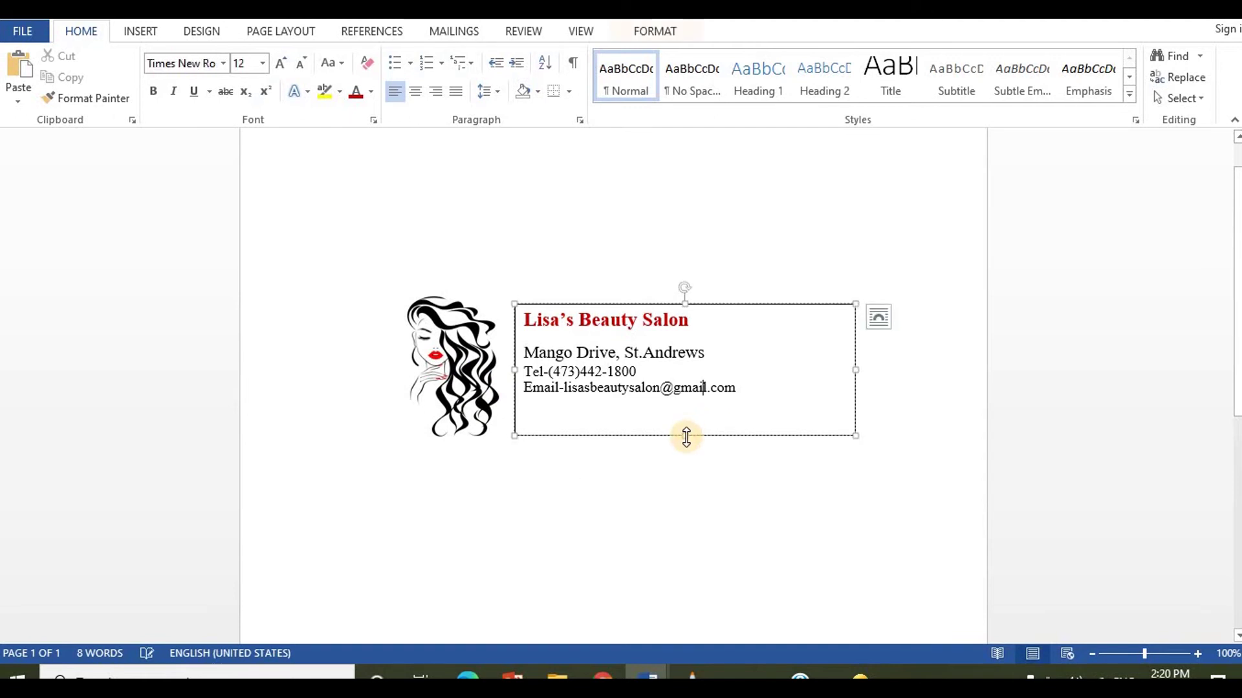
mouse_move(688, 406)
mouse_down()
mouse_move(685, 395)
mouse_move(681, 412)
mouse_up()
click(441, 396)
drag(442, 396, 448, 426)
click(615, 481)
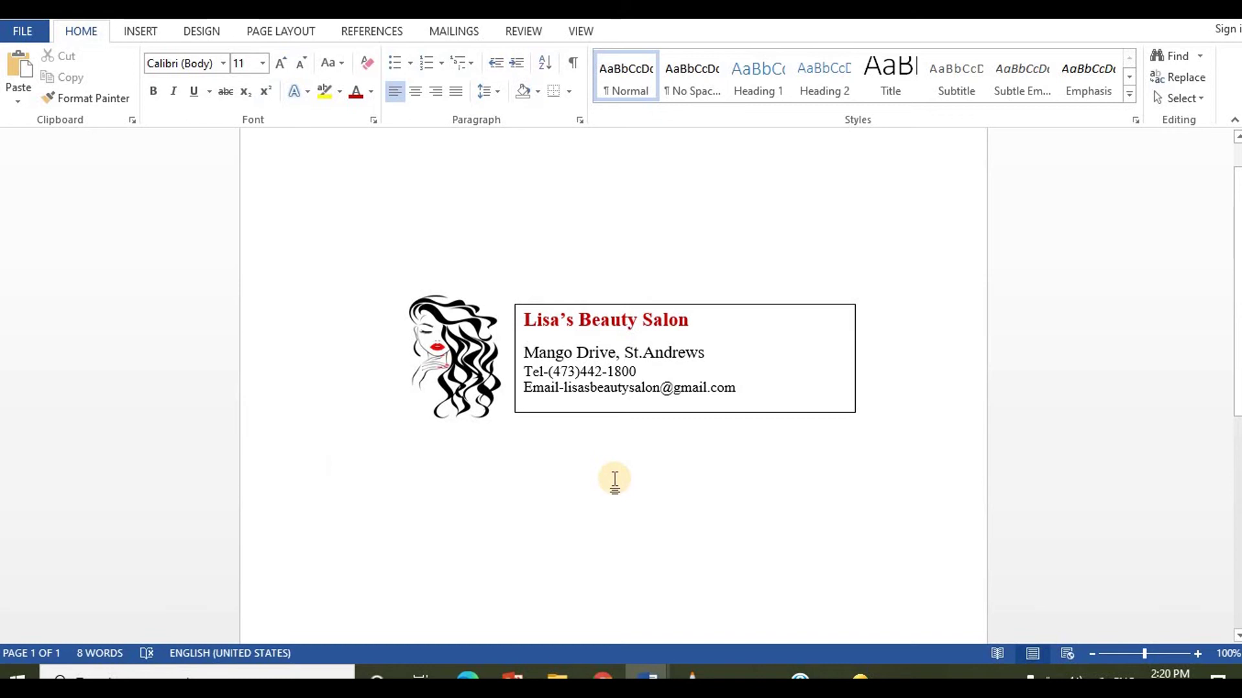
Step: Narrow the text box to fit its text and fine-tune the logo's height and position
click(796, 373)
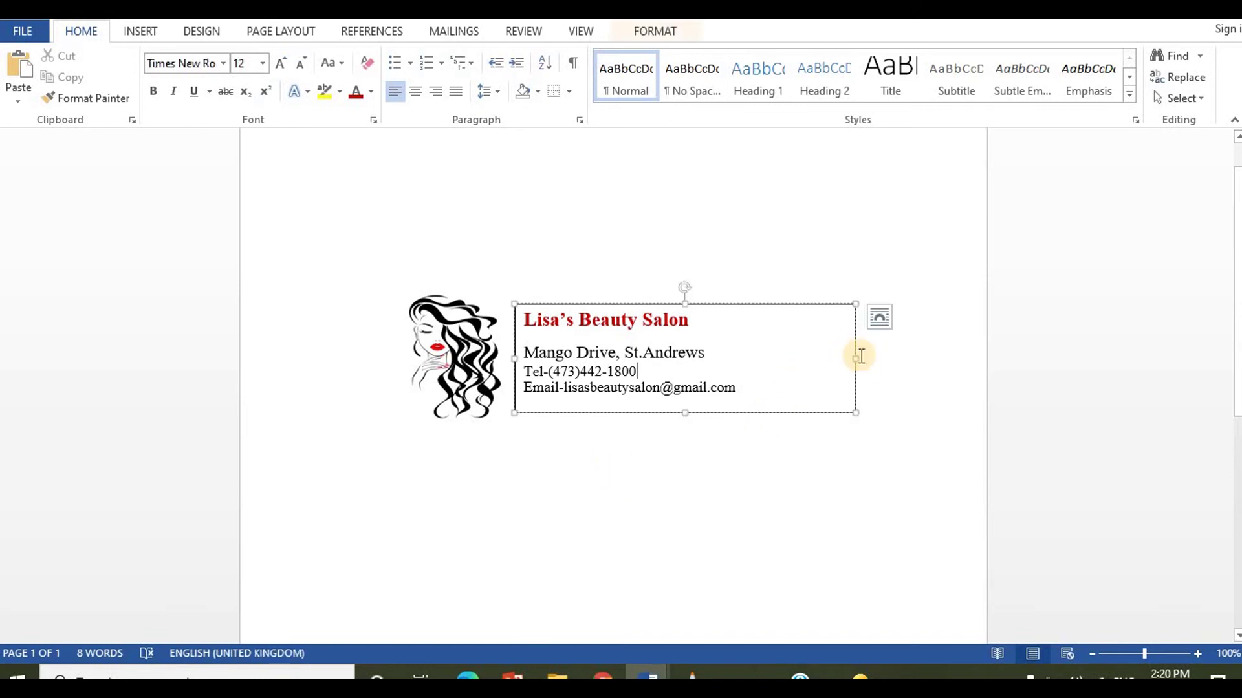
drag(853, 358, 765, 377)
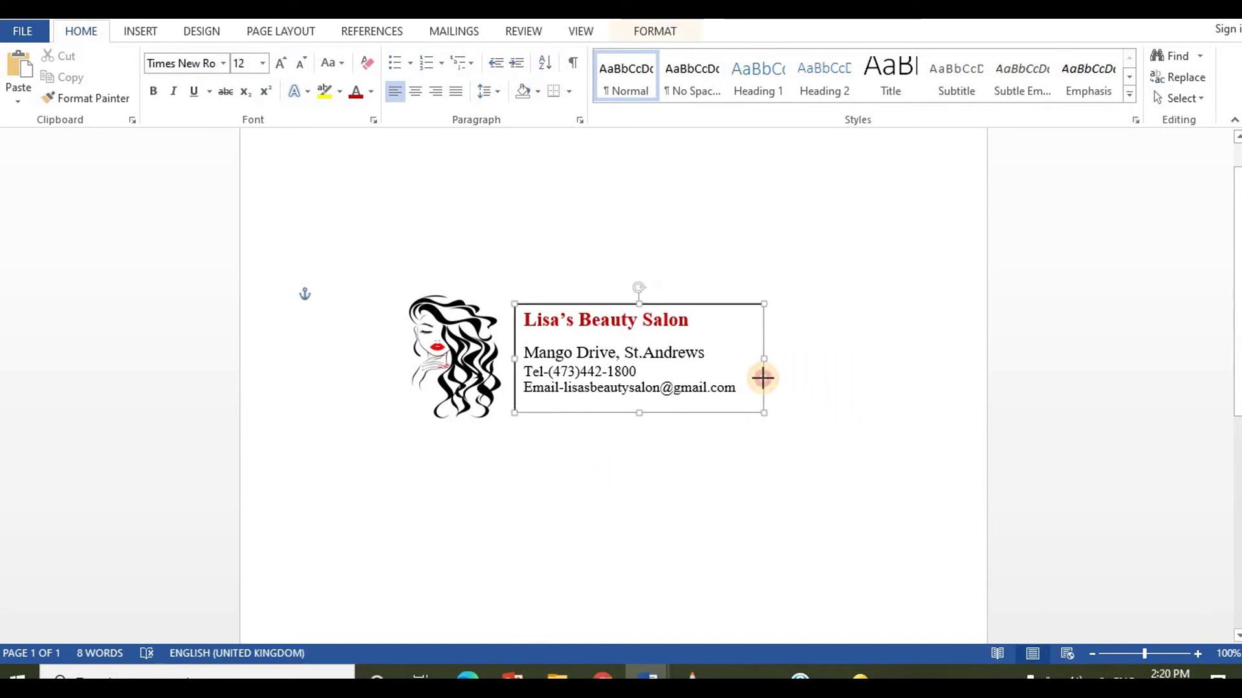
click(817, 403)
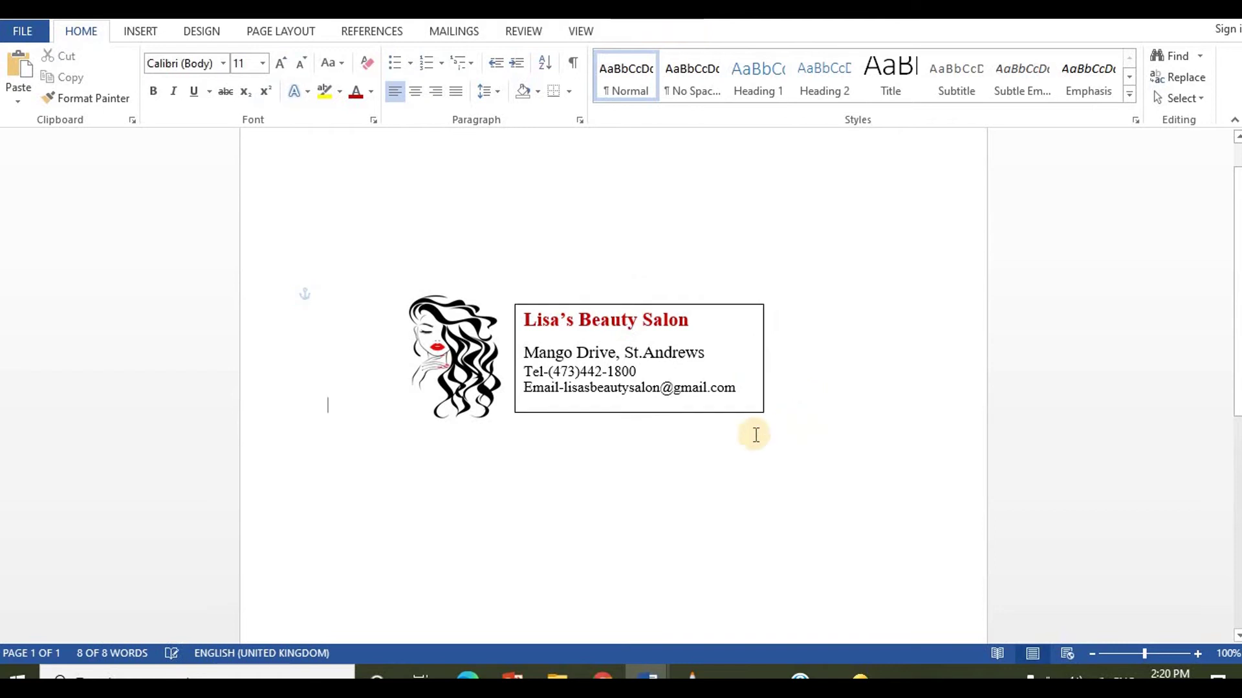
click(485, 413)
click(445, 428)
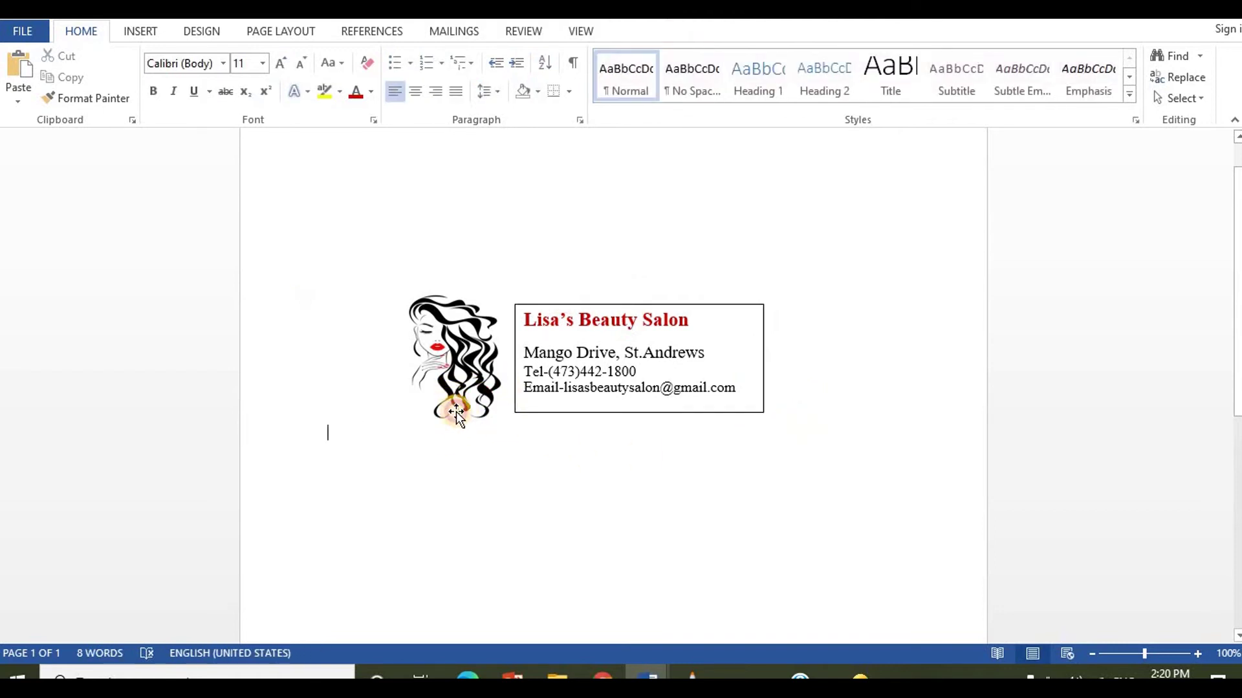
click(449, 420)
drag(444, 424, 446, 437)
click(744, 463)
drag(462, 369, 471, 360)
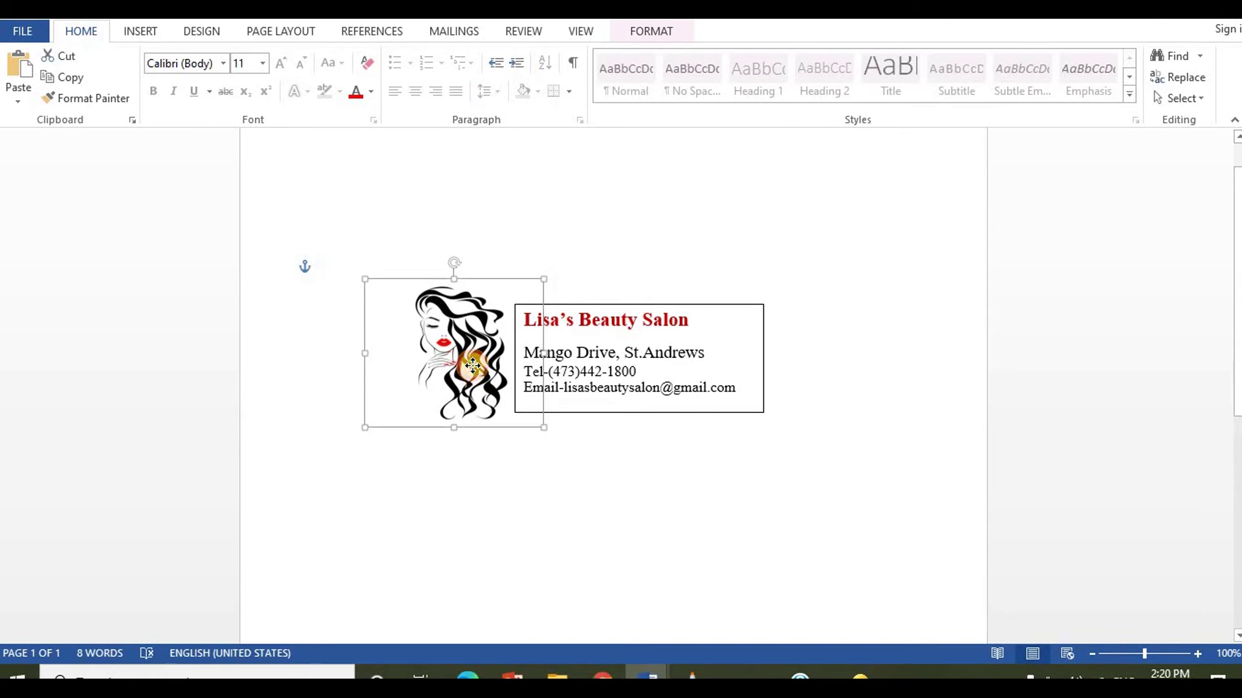
click(633, 478)
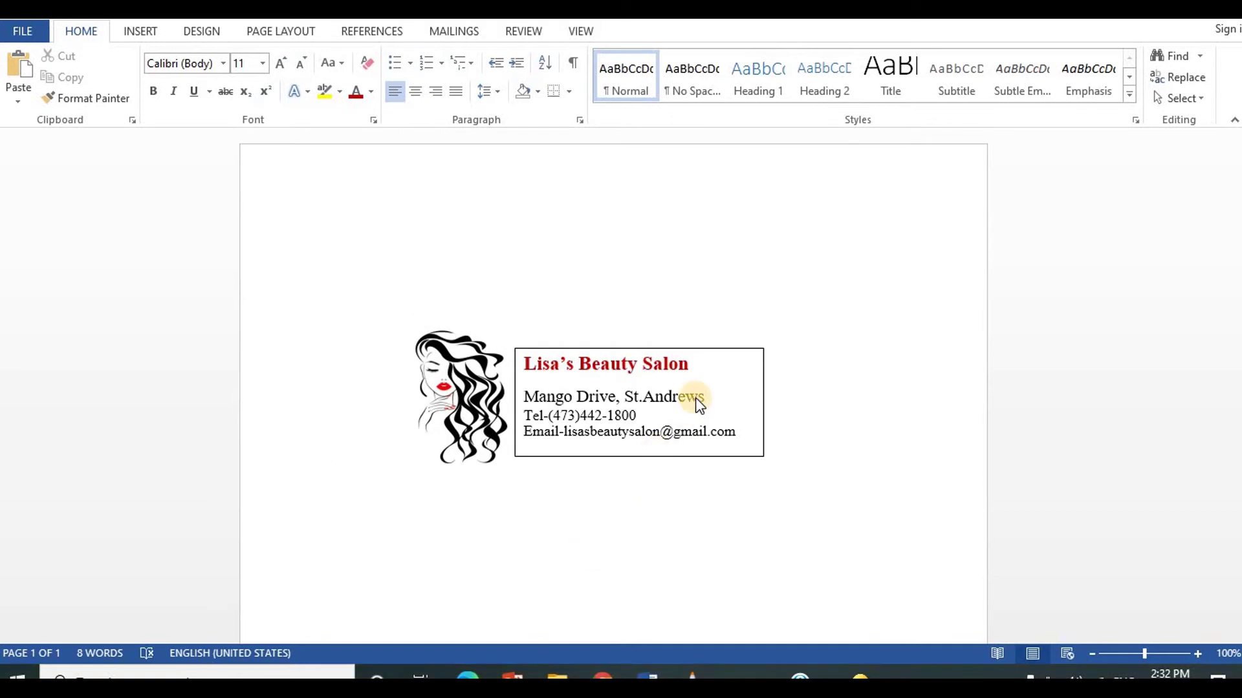
Step: Set the contact-details text box's Shape Outline to No Outline
click(639, 391)
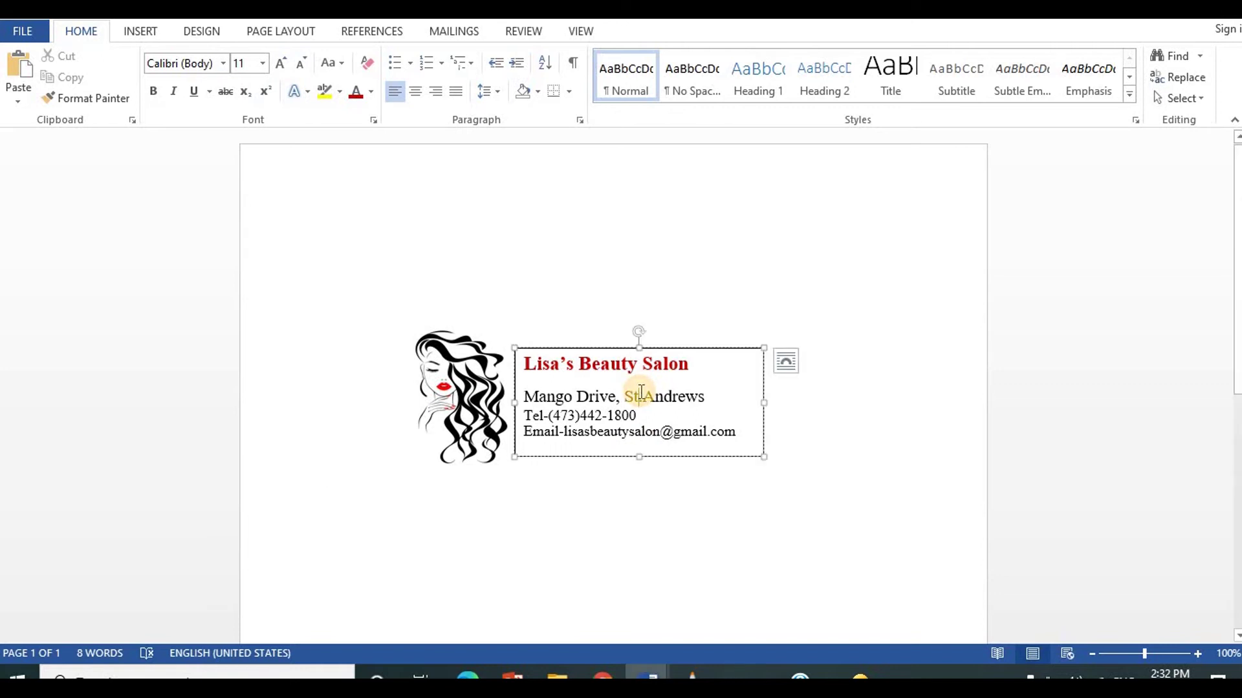
click(666, 32)
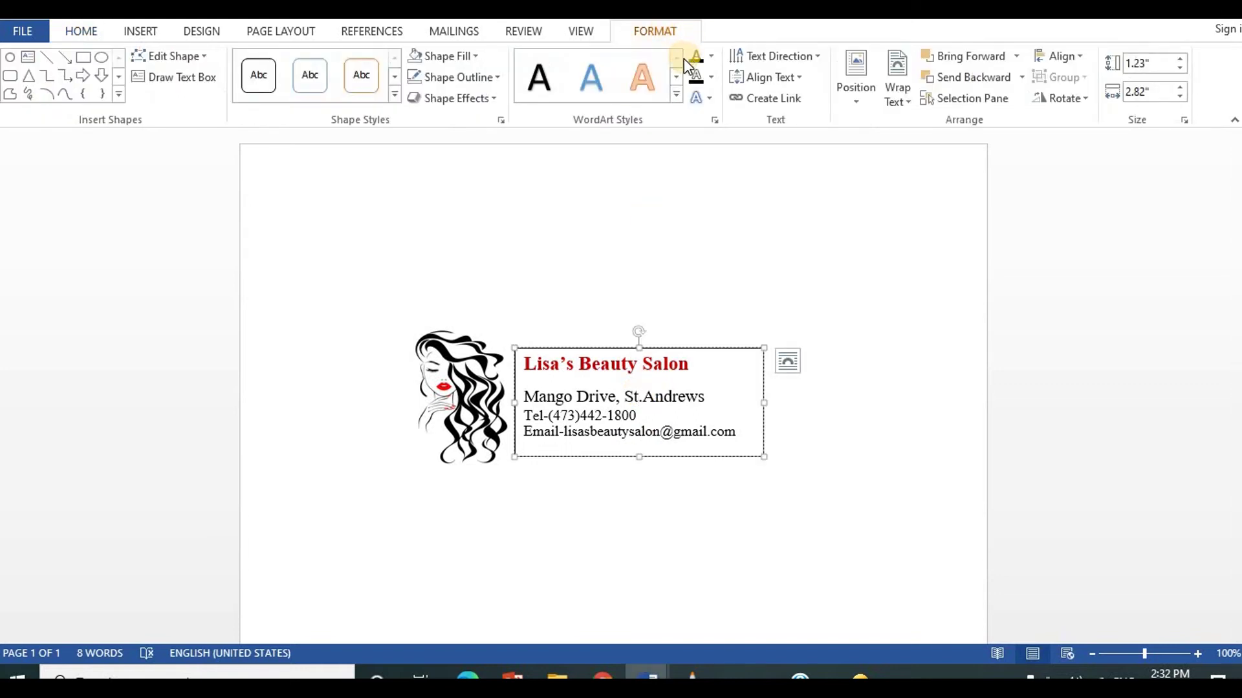
click(482, 77)
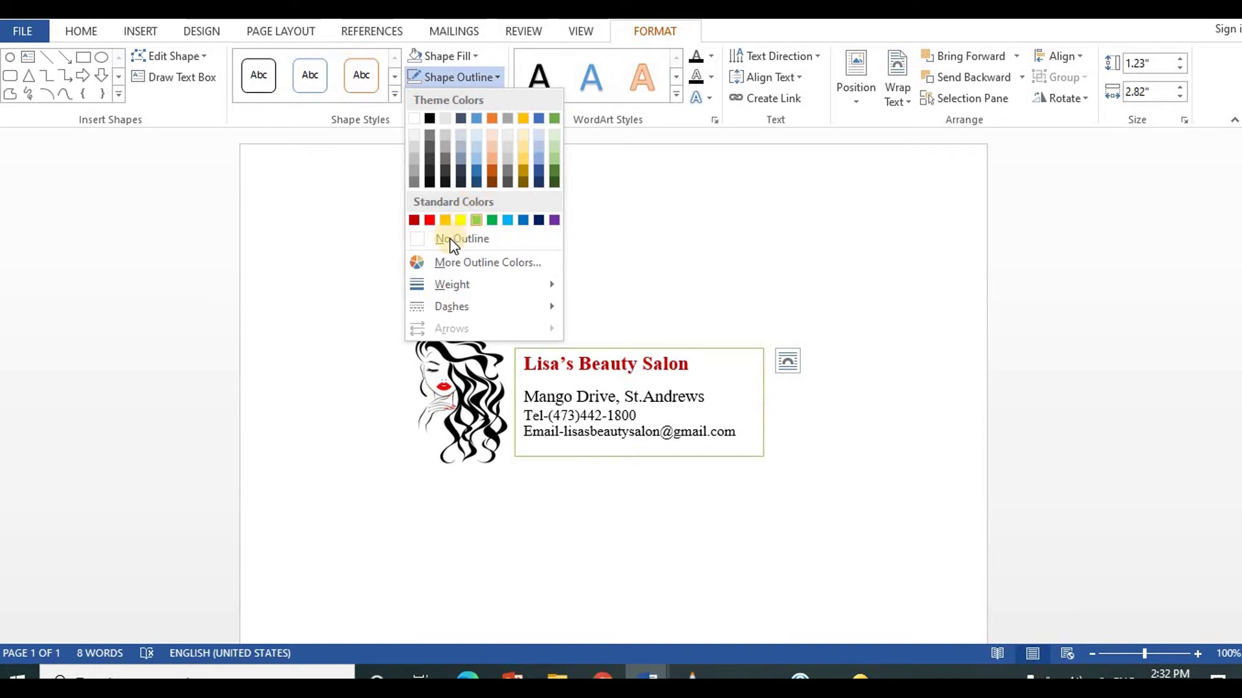
click(449, 238)
click(636, 555)
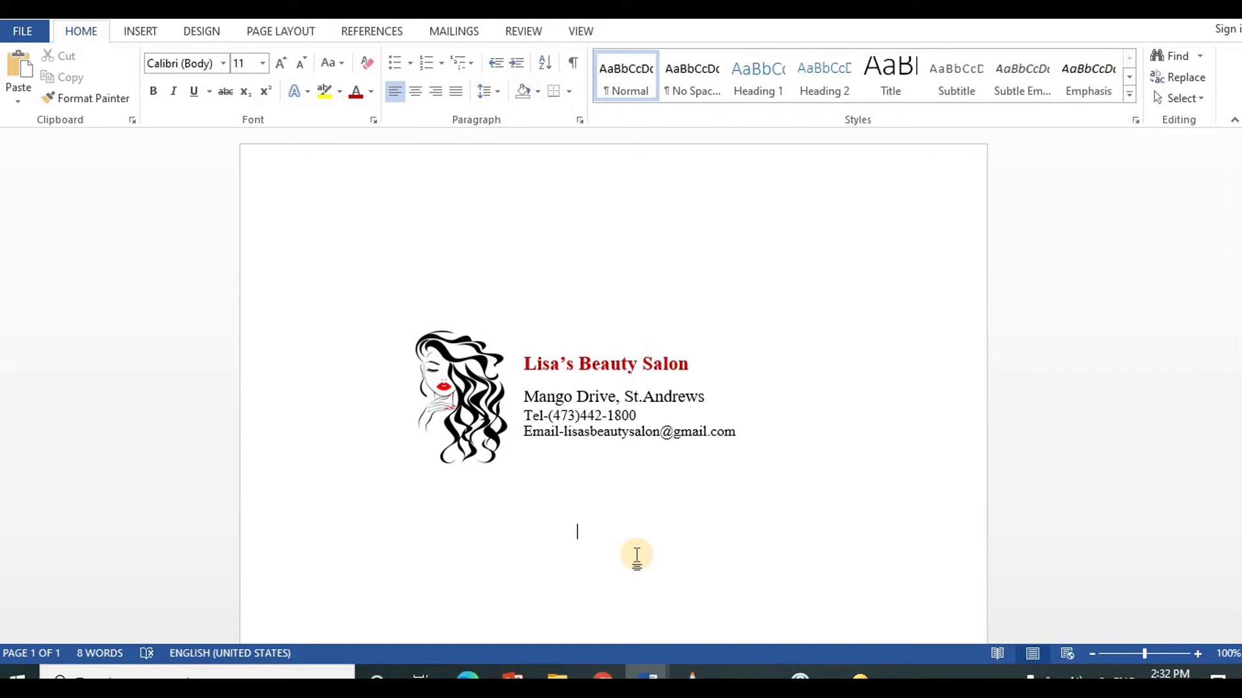
click(639, 408)
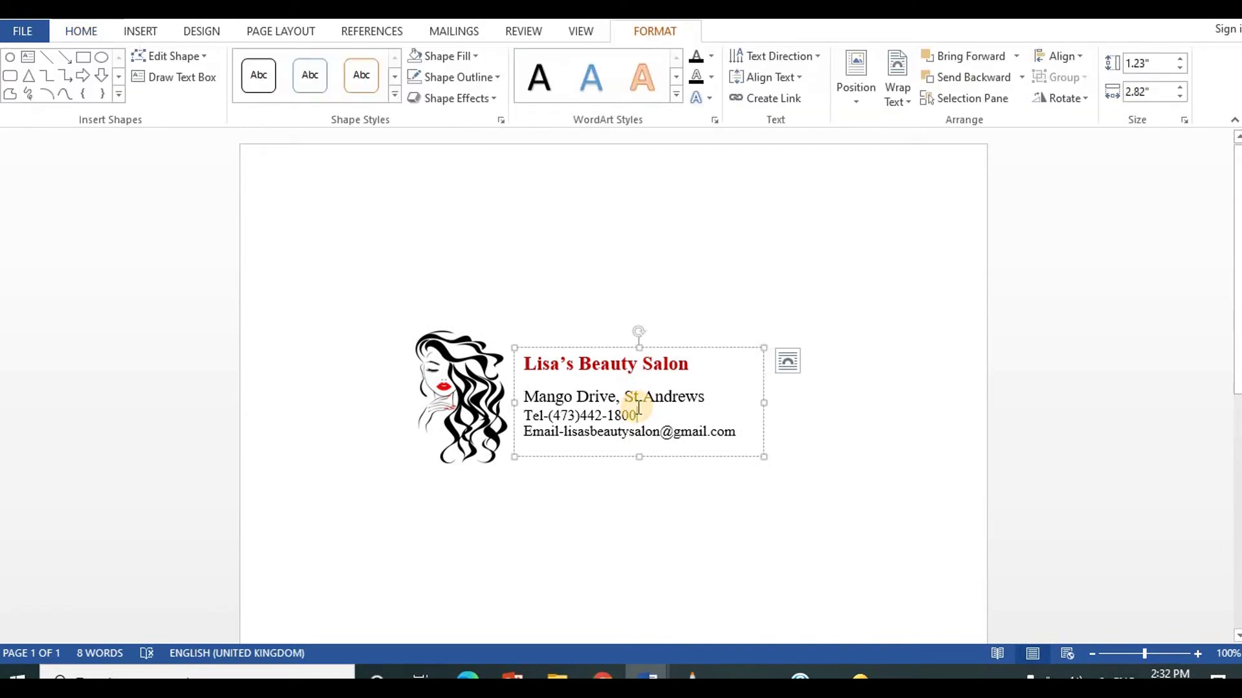
Step: Group the logo picture with the contact-details text box and confirm they select as one
shift+click(475, 370)
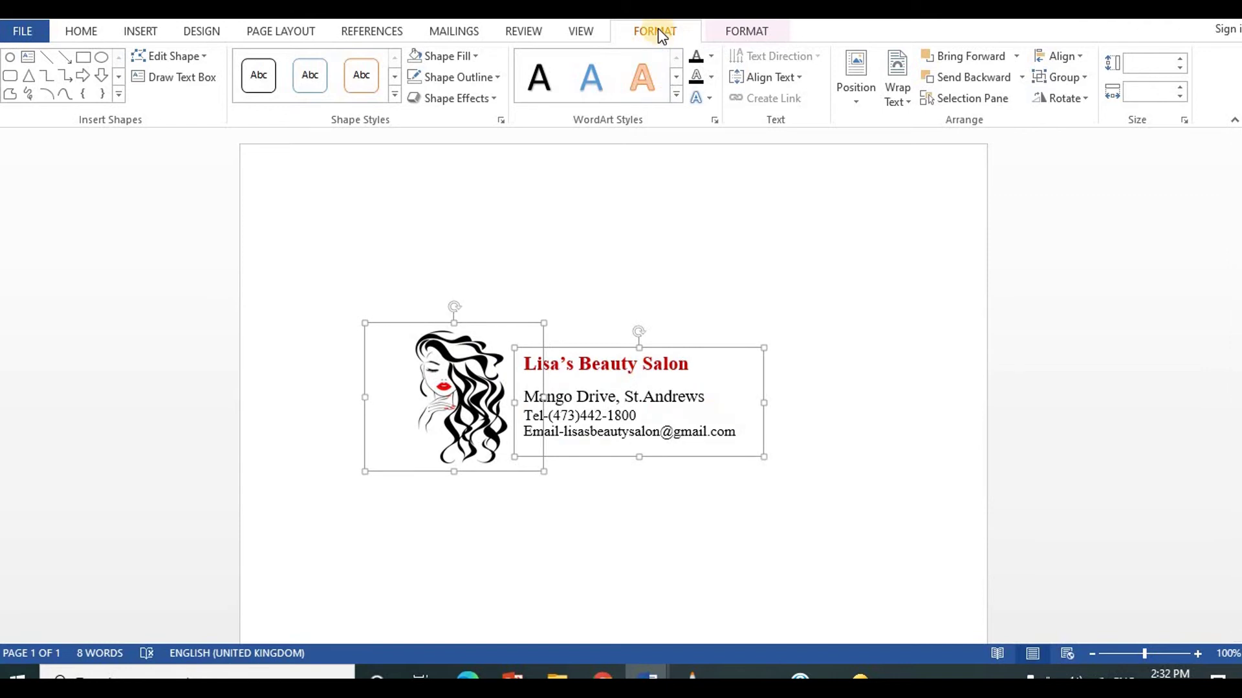
click(1065, 77)
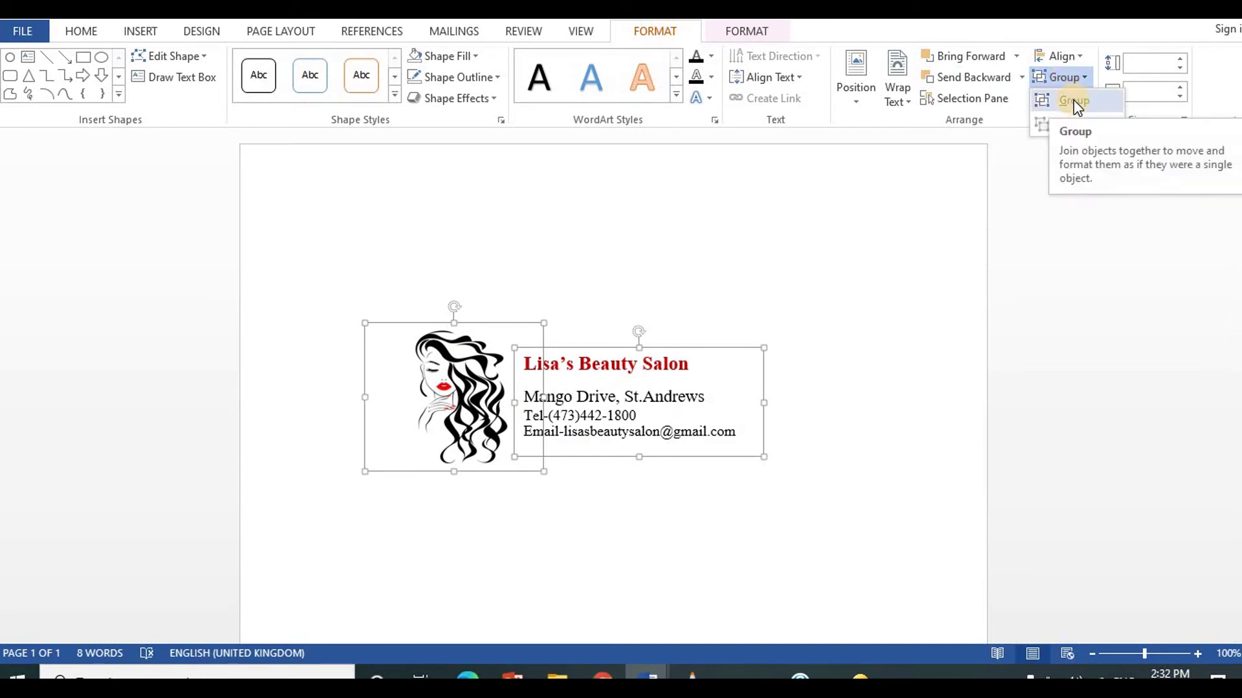
click(1074, 102)
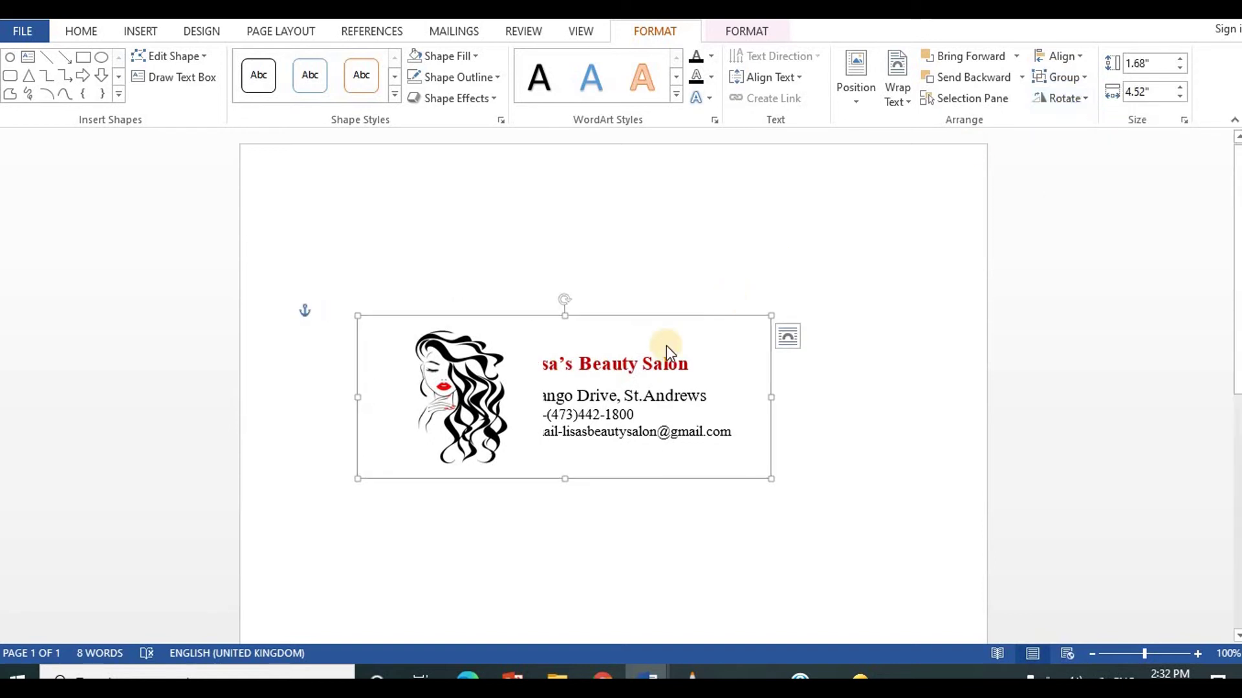
click(644, 370)
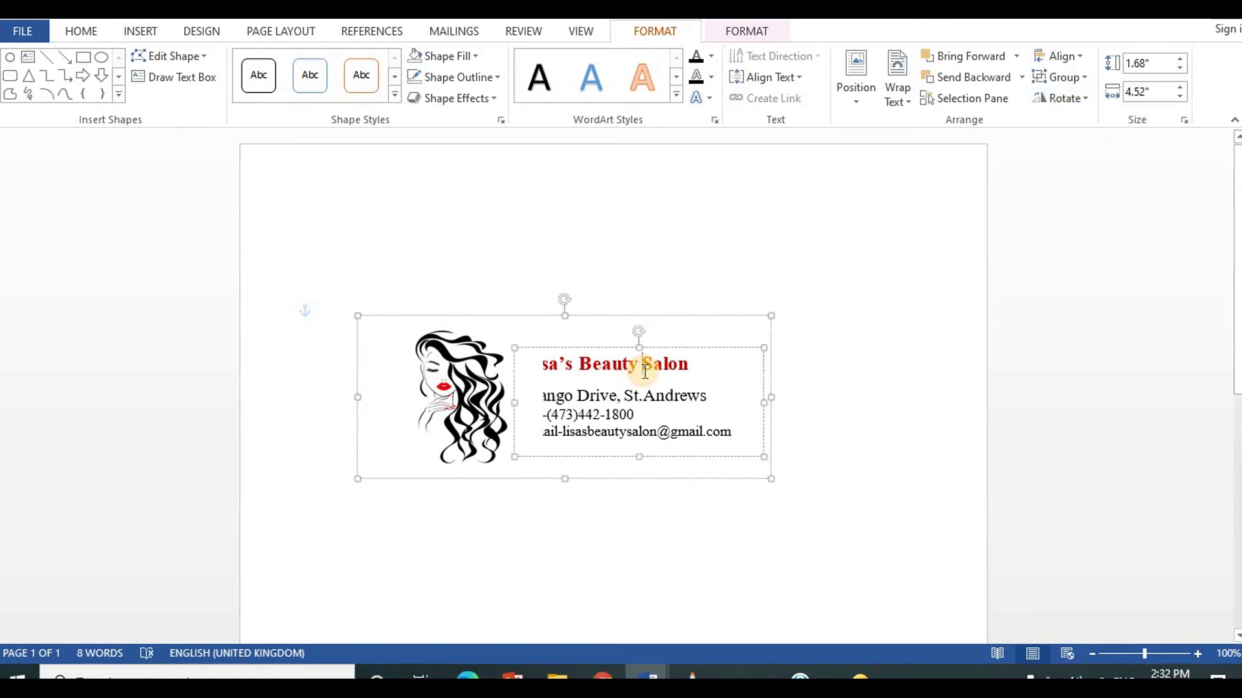
click(705, 347)
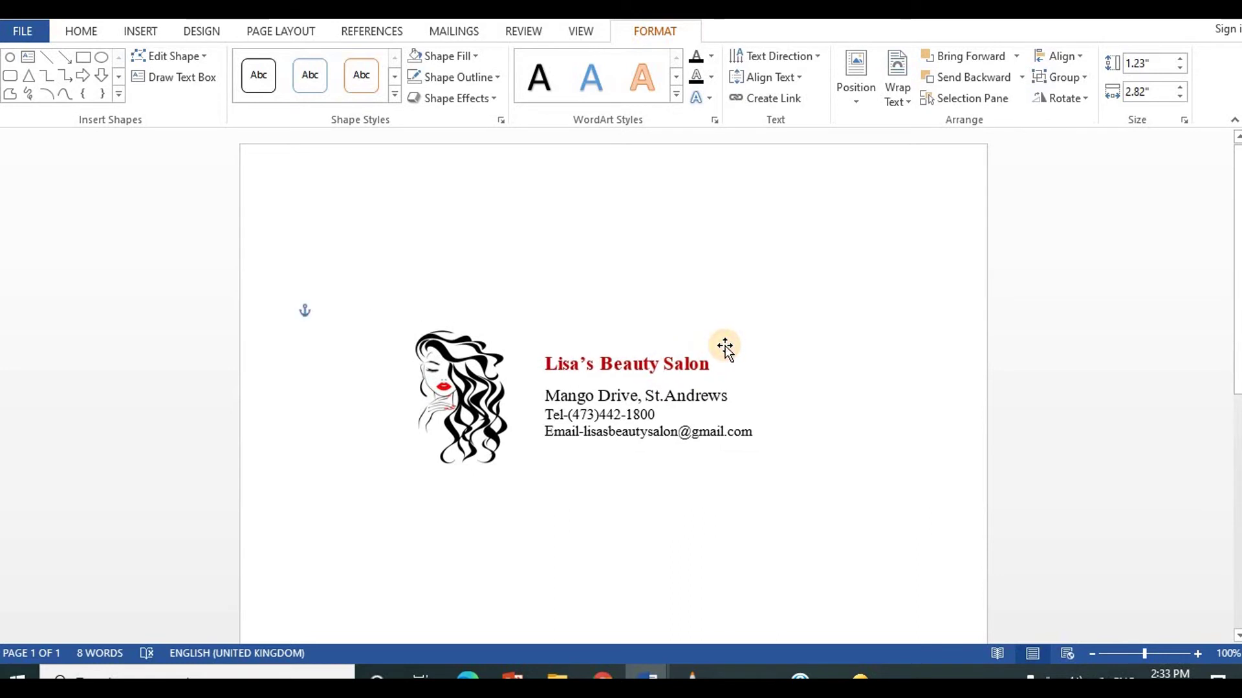
click(725, 348)
click(736, 266)
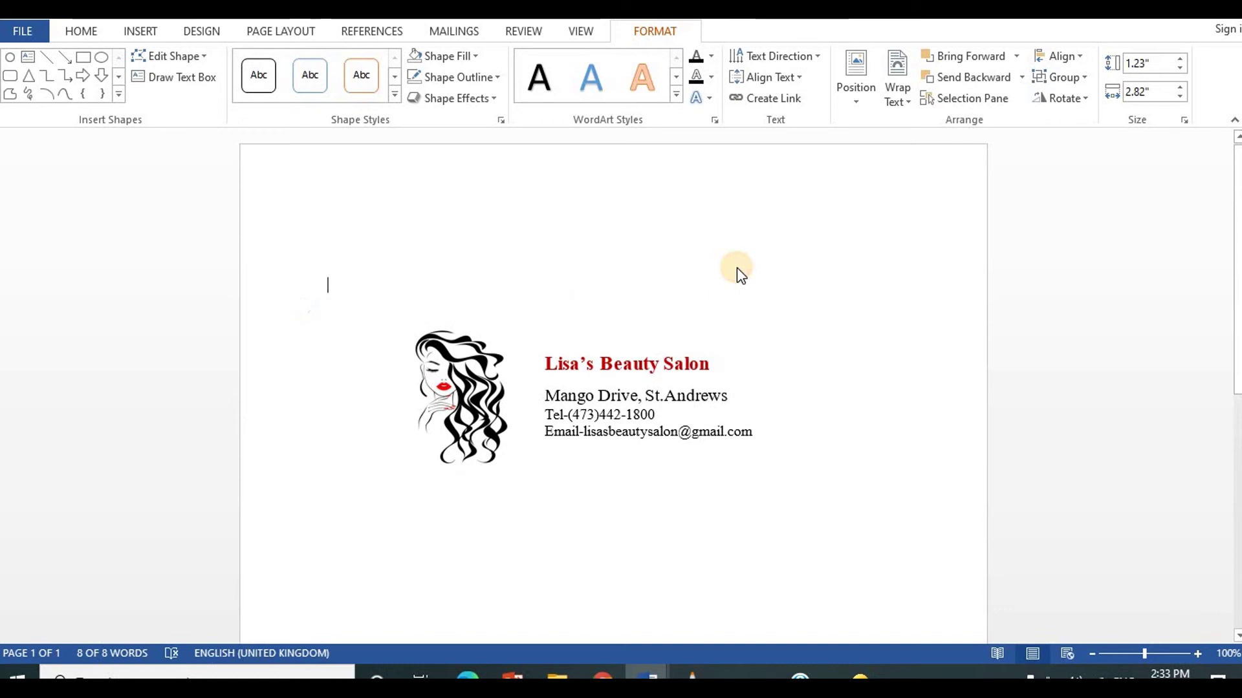
click(655, 369)
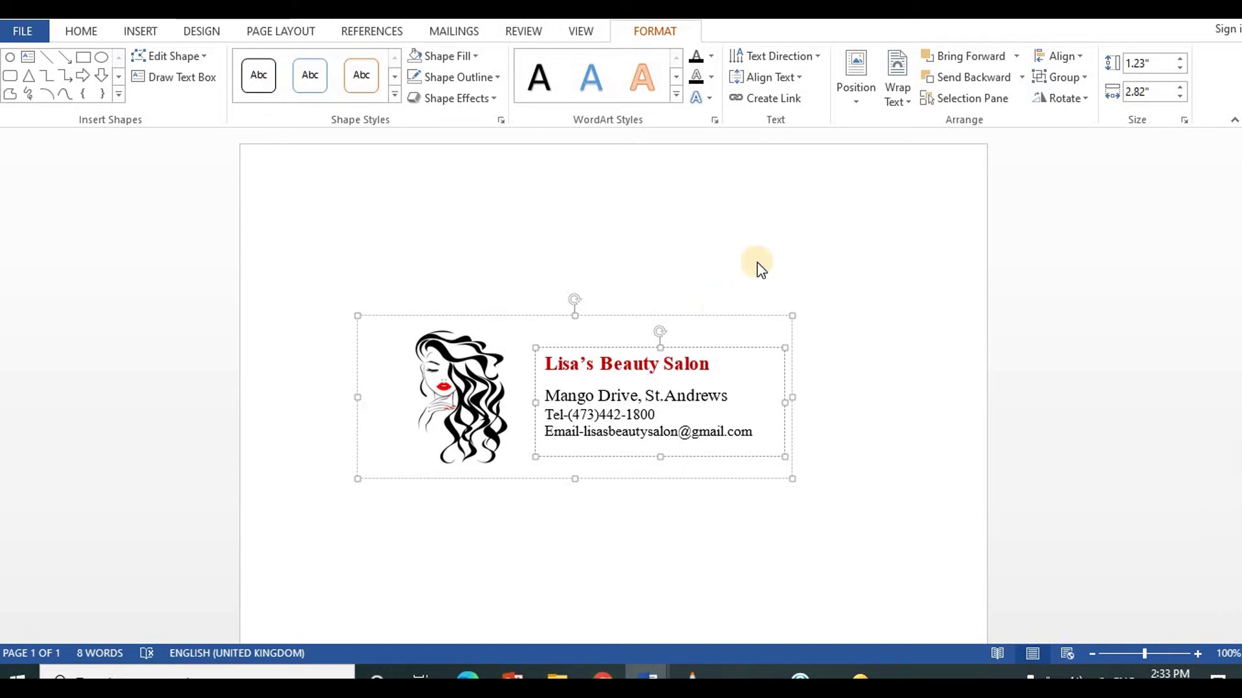
Step: Select the grouped logo-and-contact-details card, nudge it right and down, and reselect the whole group
click(721, 299)
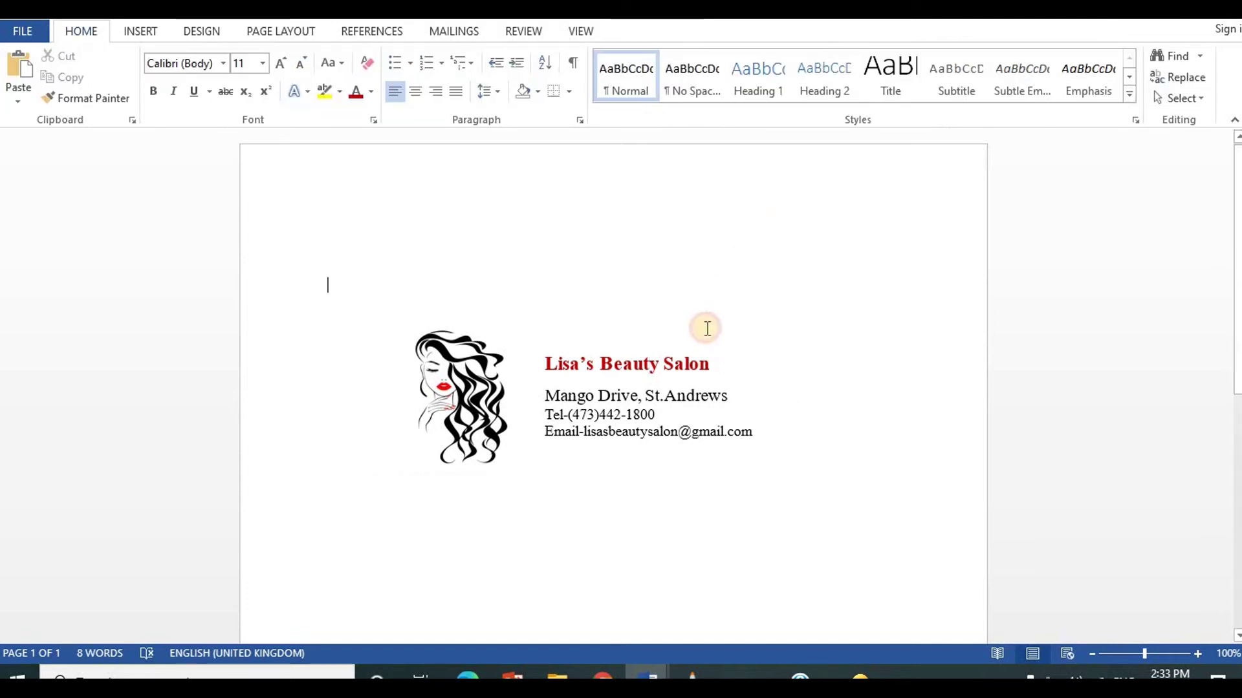
click(642, 366)
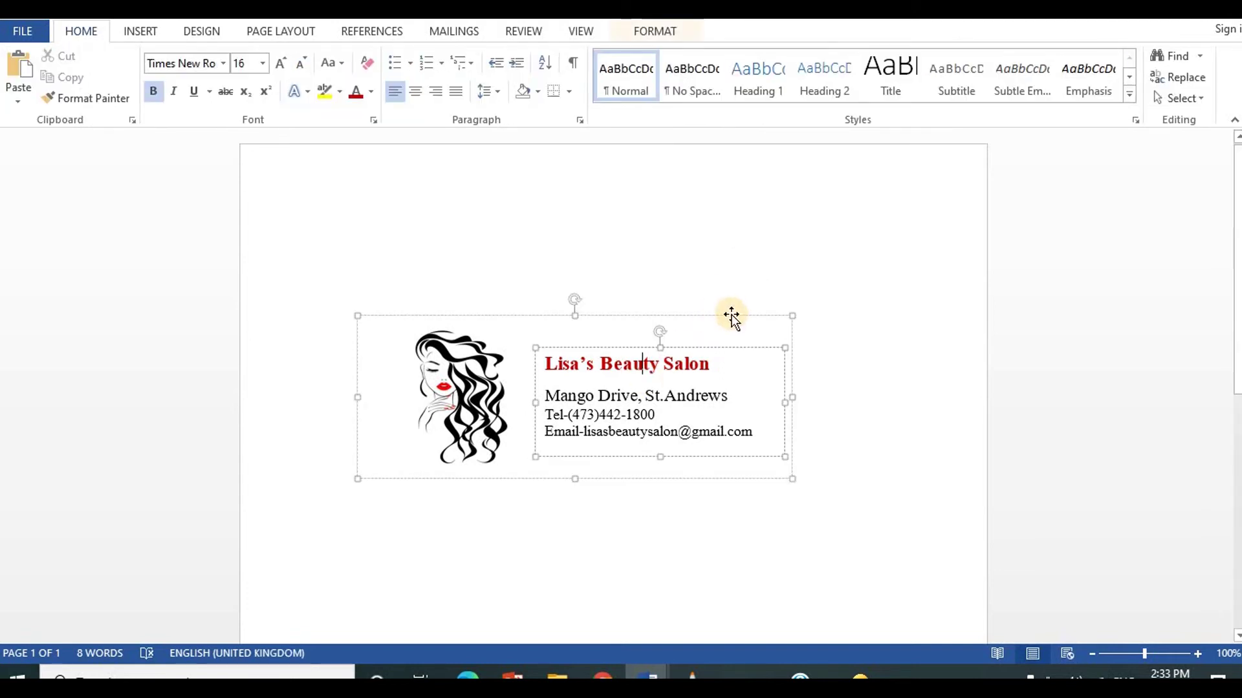
click(731, 315)
drag(729, 313, 768, 327)
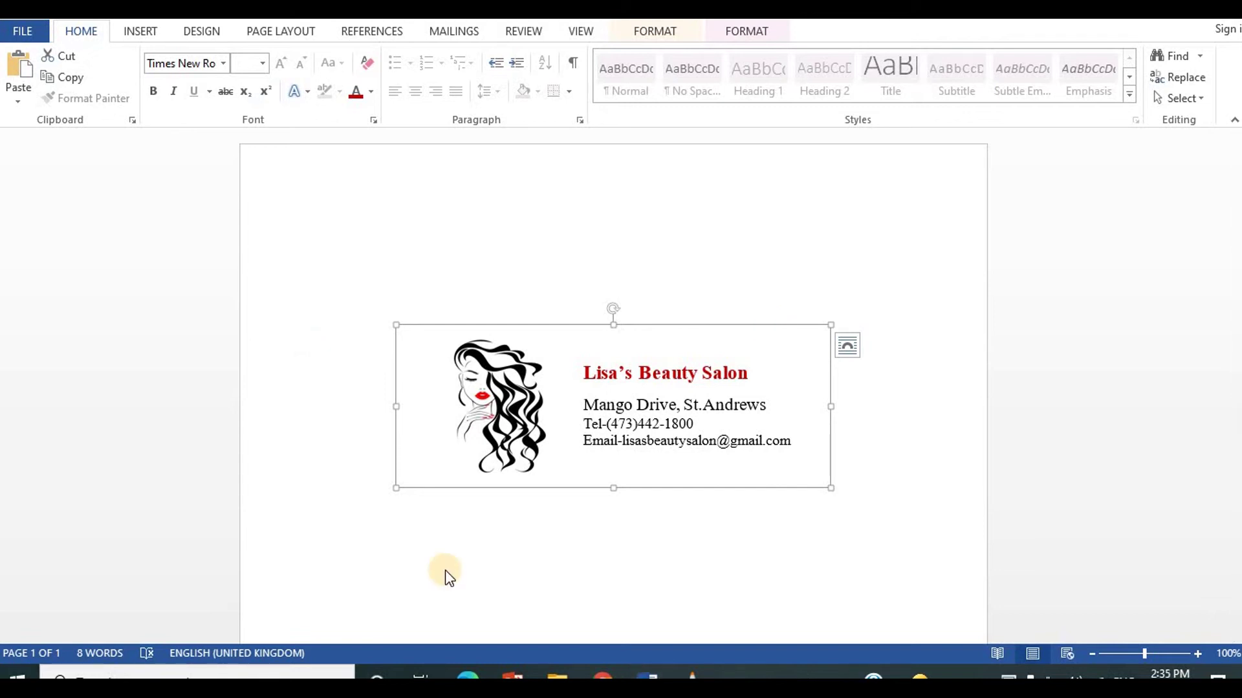
click(706, 325)
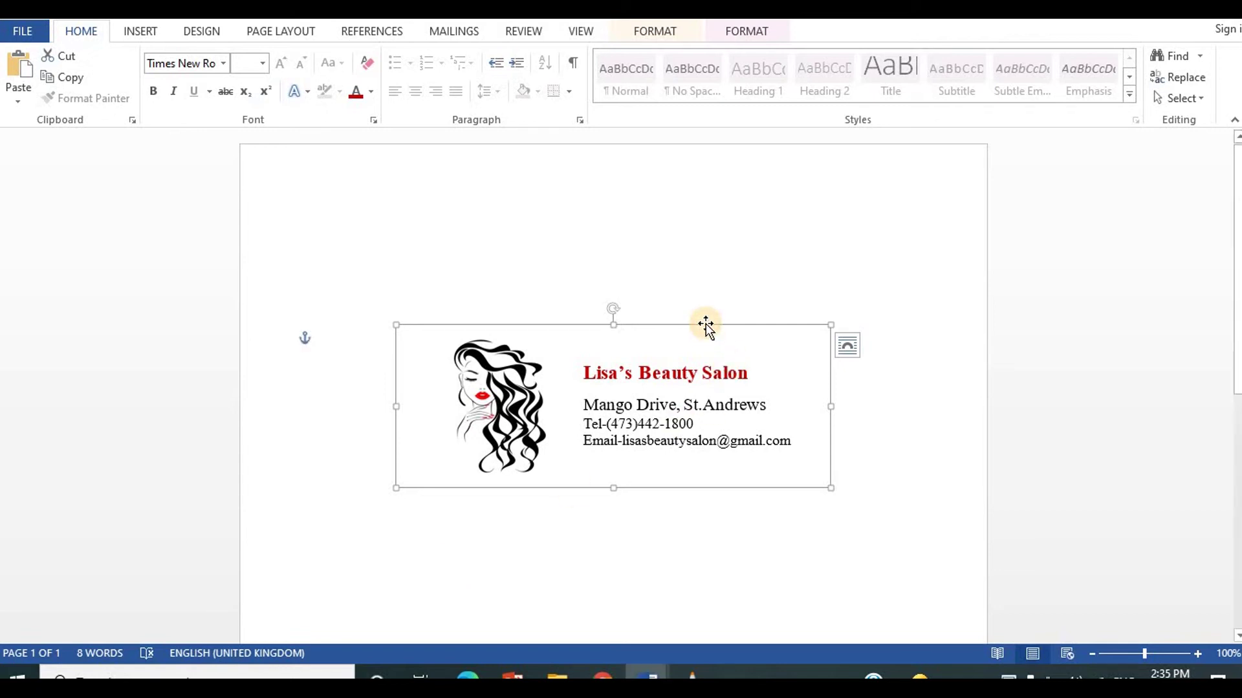
click(904, 435)
click(739, 373)
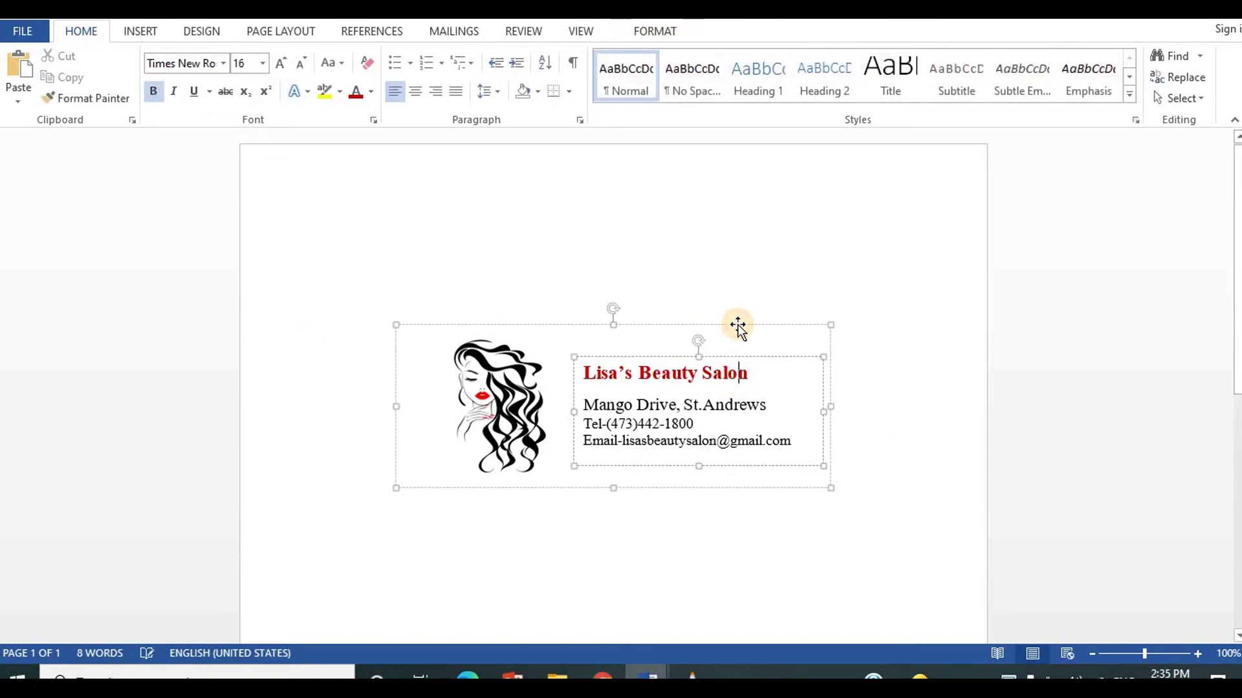
click(738, 325)
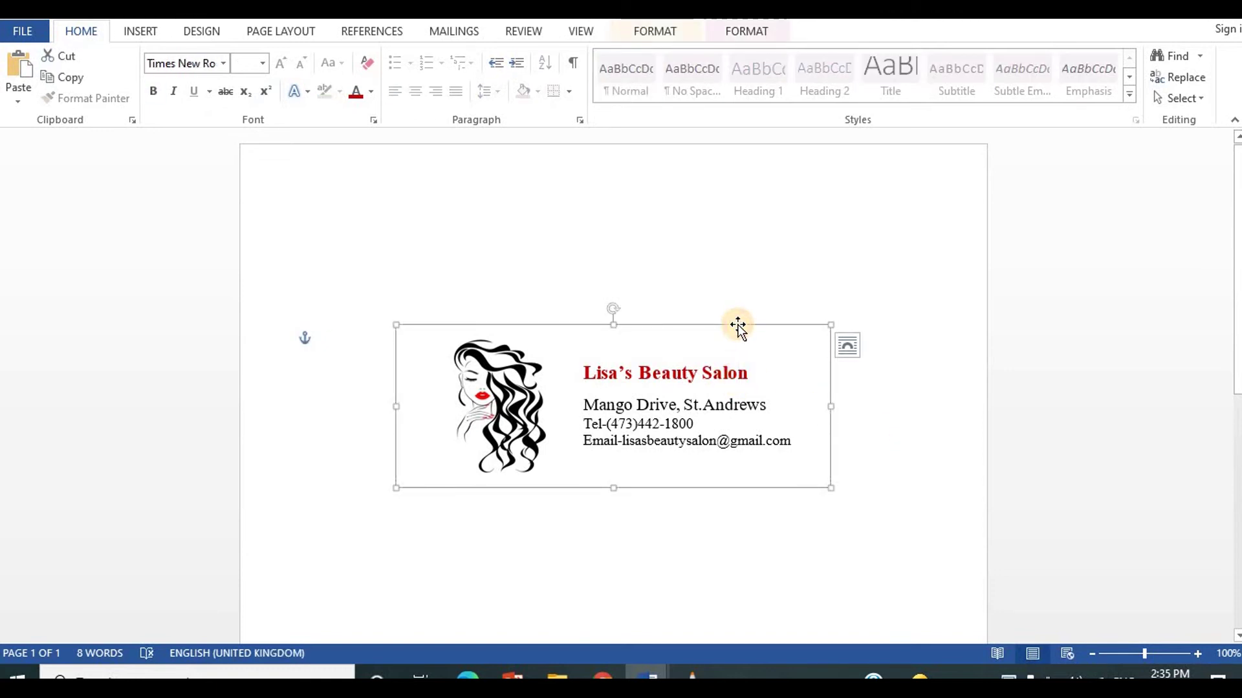
Step: Cut the salon card and insert an empty Blank header with Different First Page kept on
right_click(738, 326)
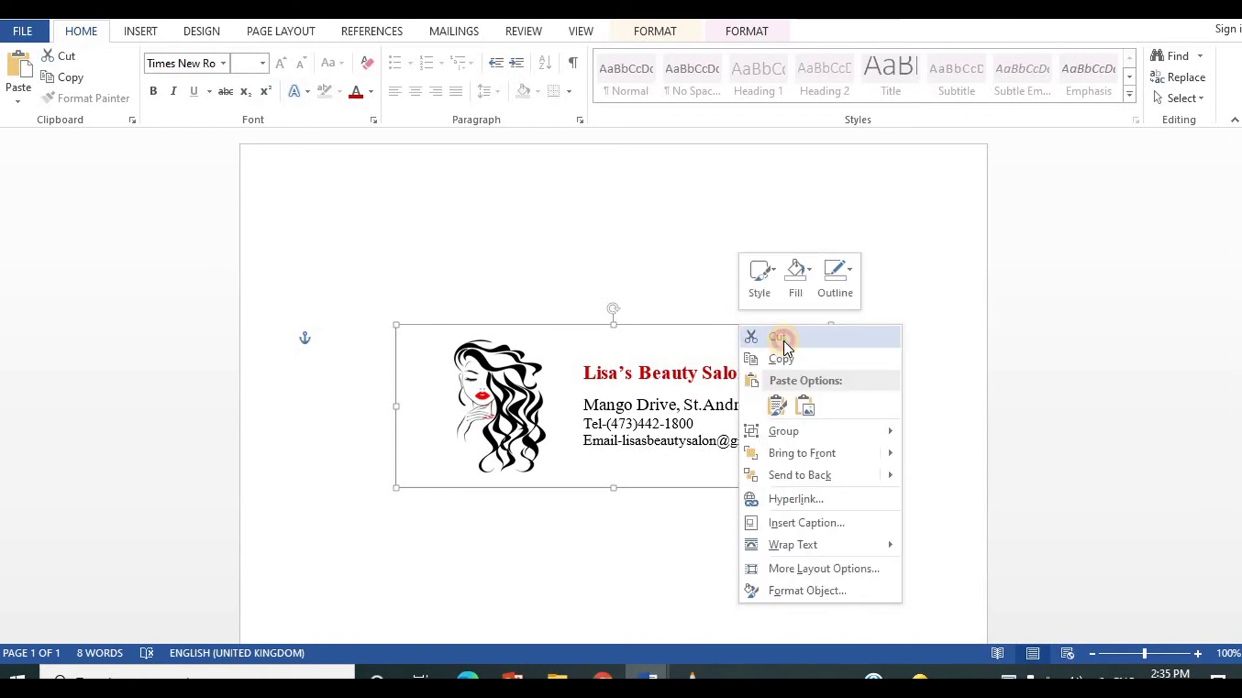
click(782, 340)
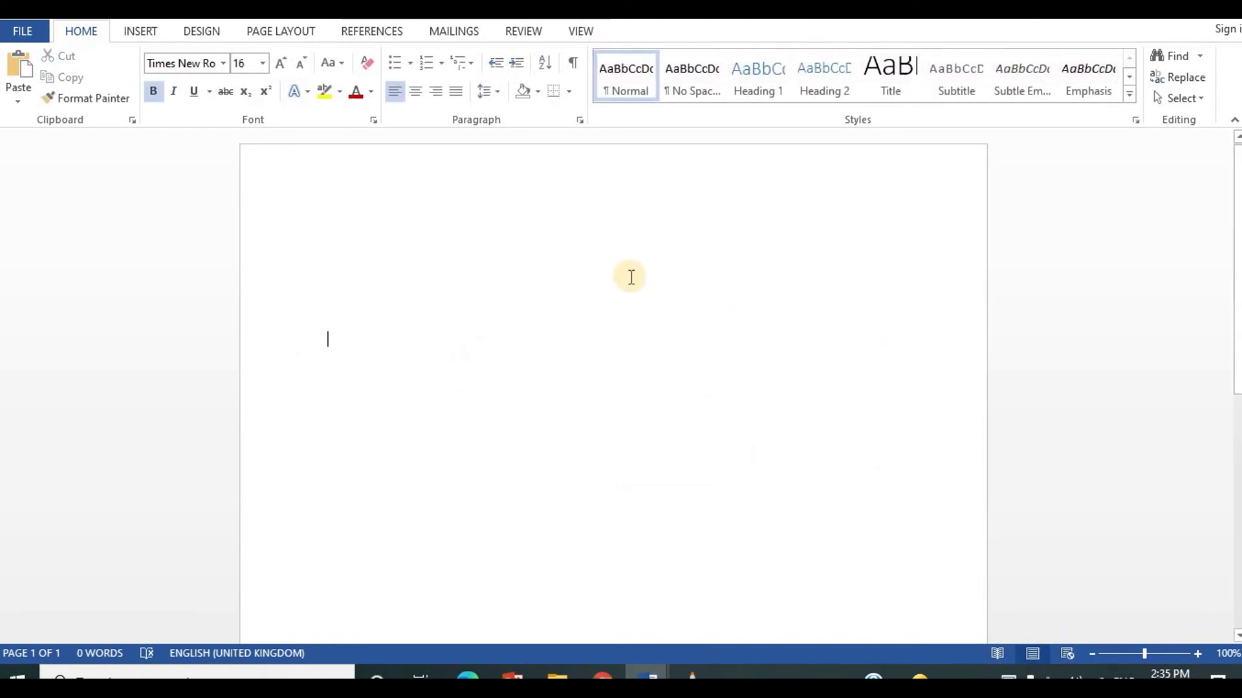
click(143, 34)
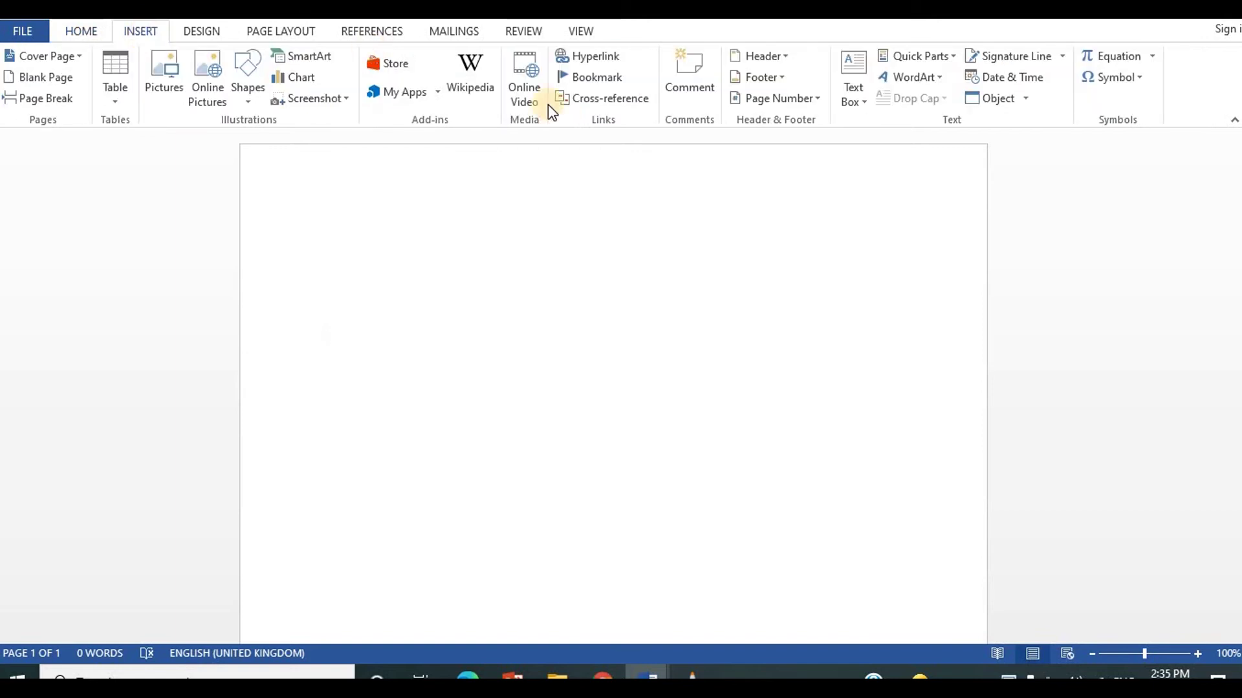
click(758, 57)
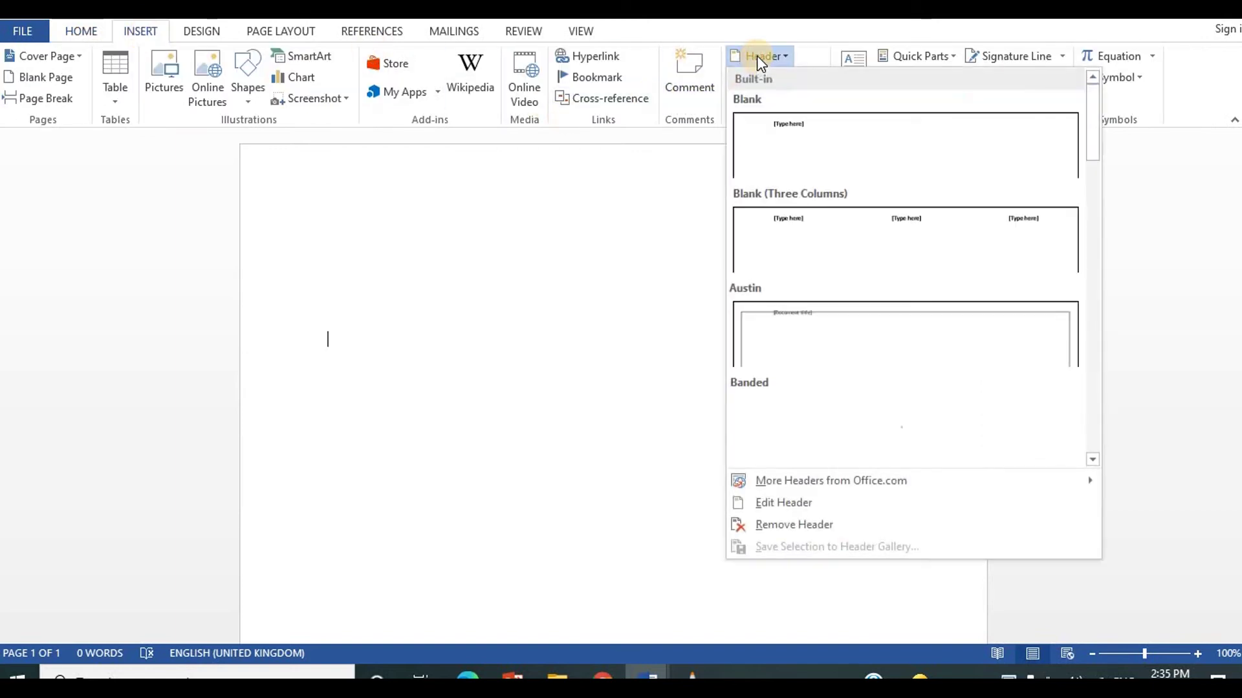
click(791, 150)
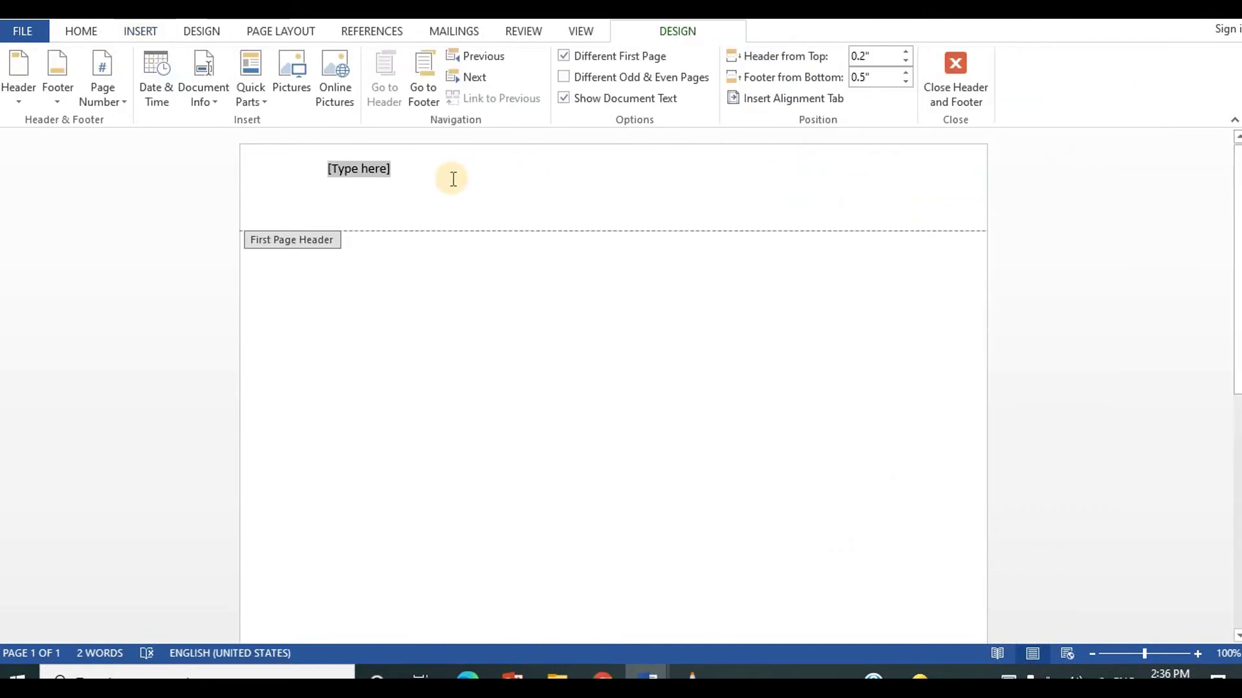
key(Delete)
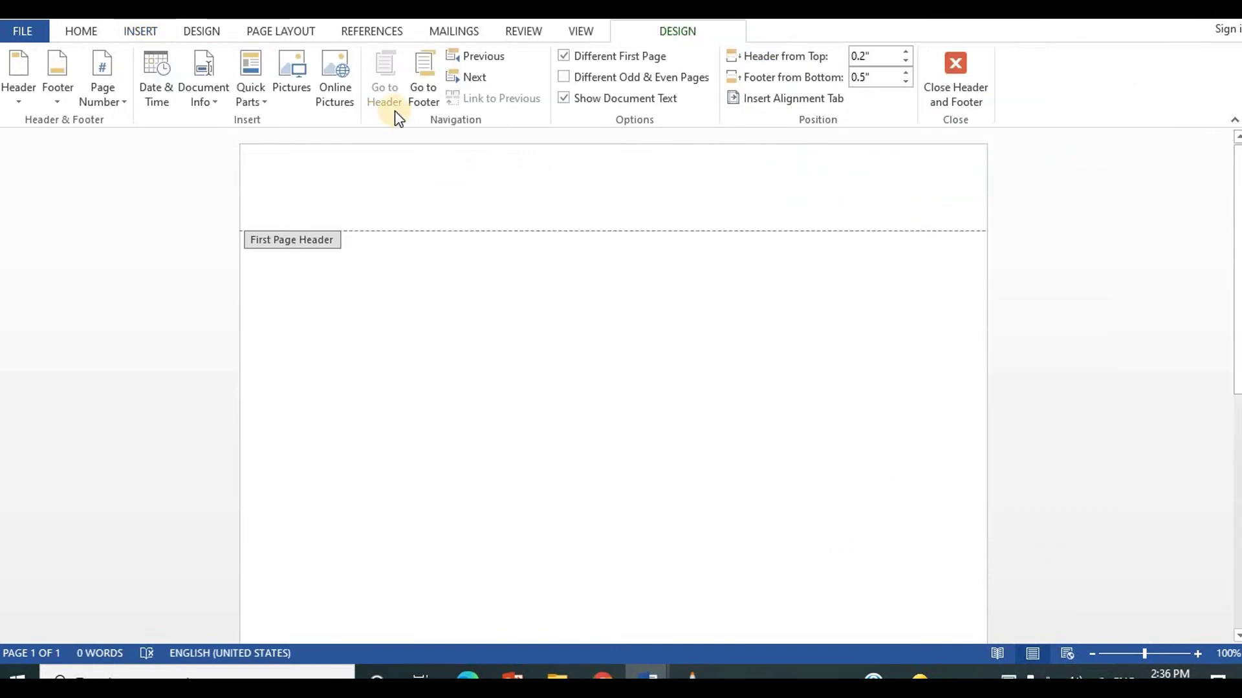
click(572, 53)
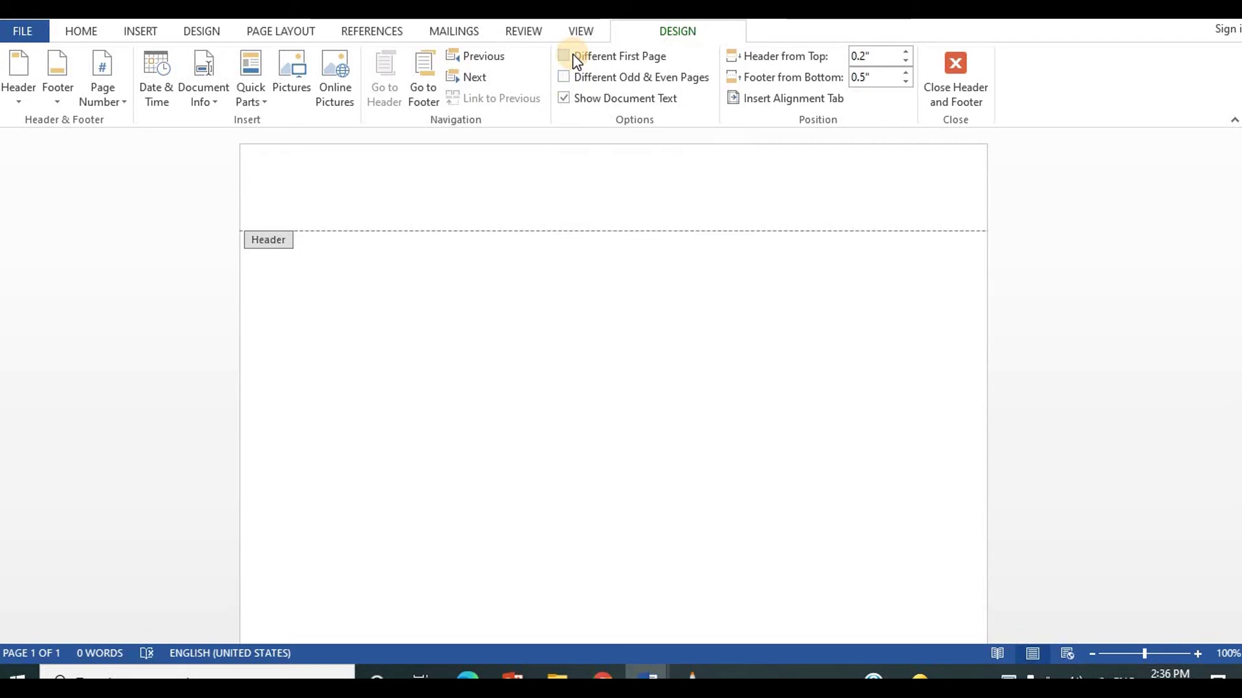
click(572, 53)
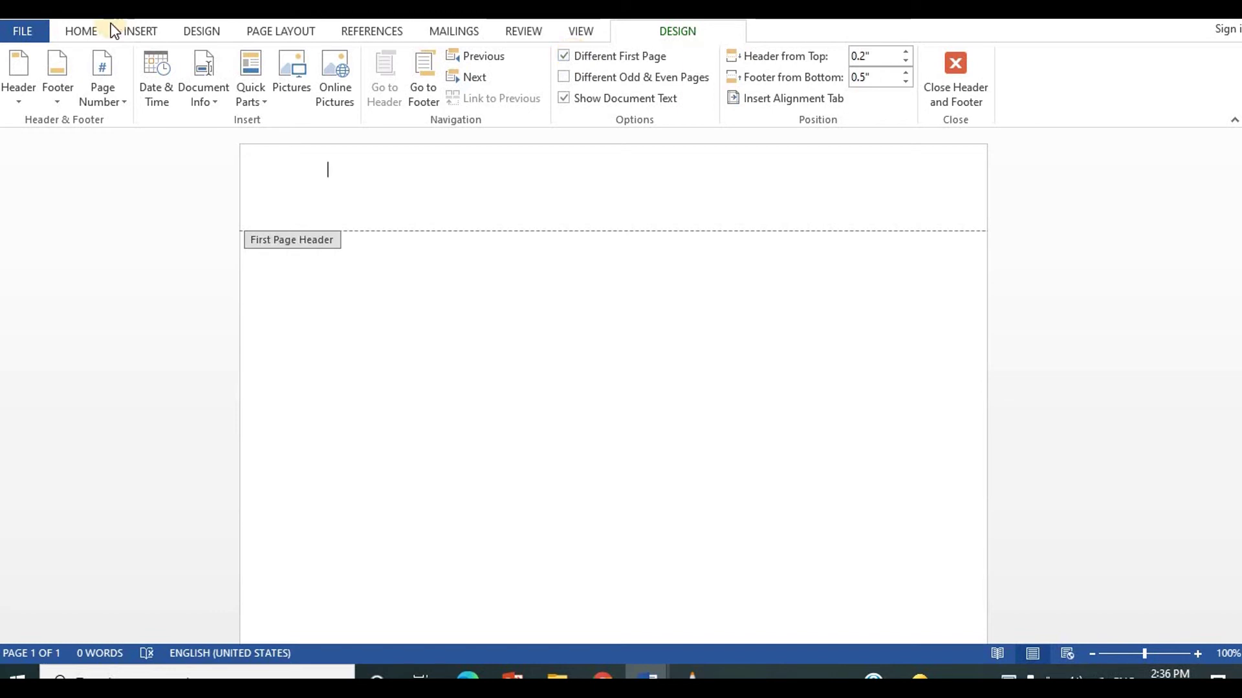
Step: Paste the salon card into the first-page header and drag it right toward the centre
click(76, 30)
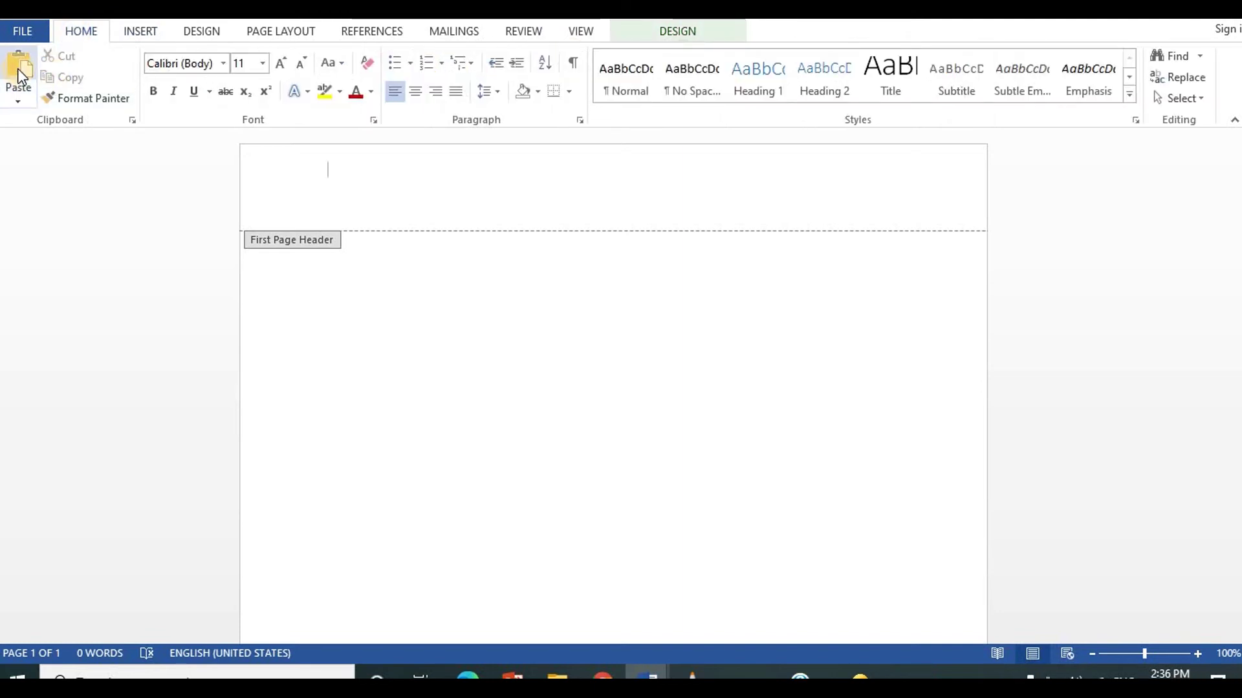
click(20, 87)
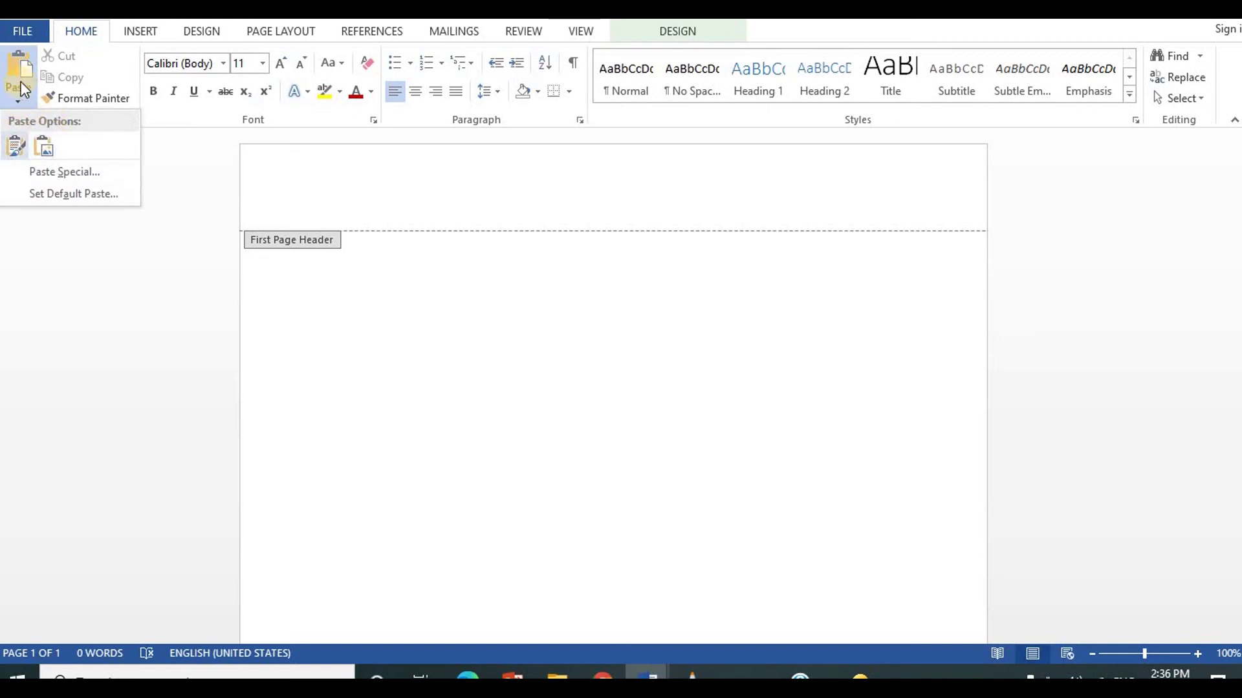
click(20, 67)
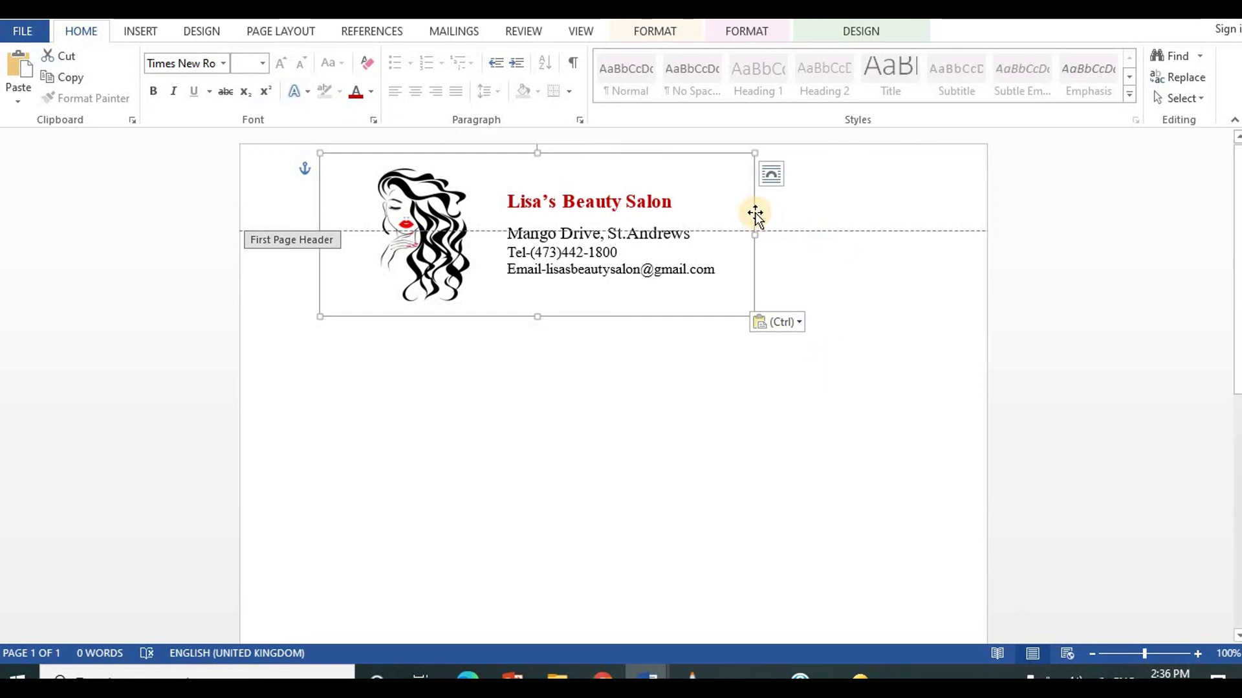
drag(755, 213, 839, 213)
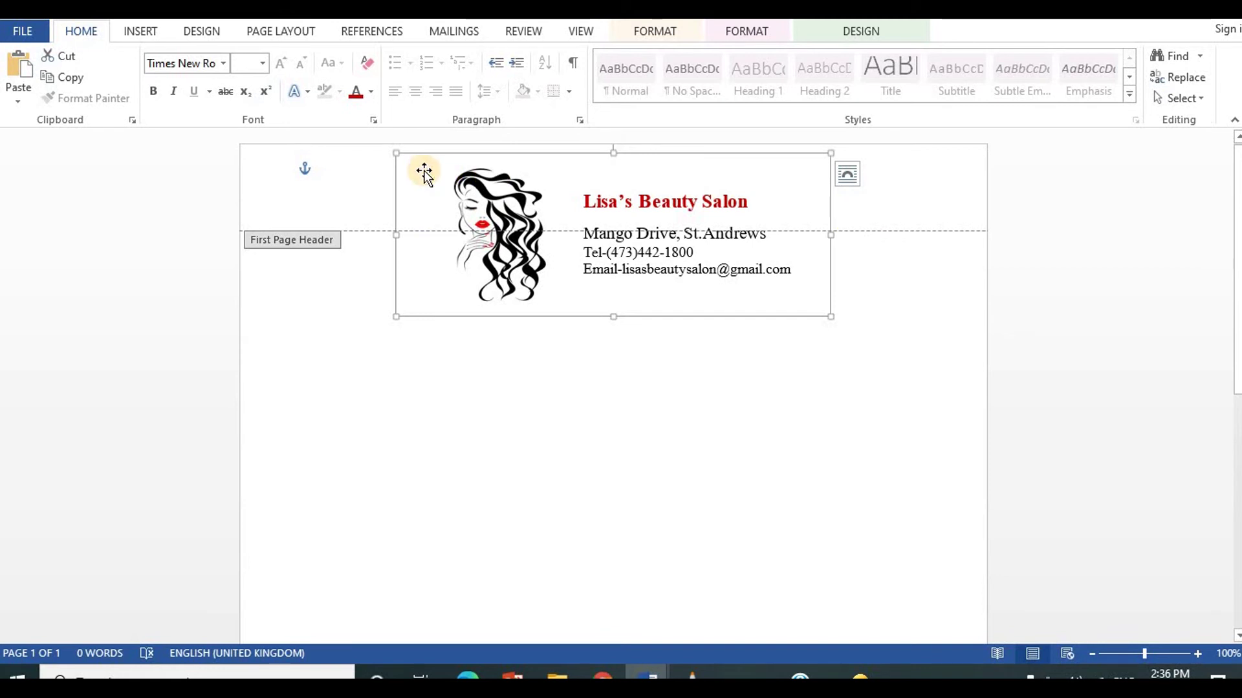
Step: Add two empty lines in the header so it grows taller around the card
click(366, 188)
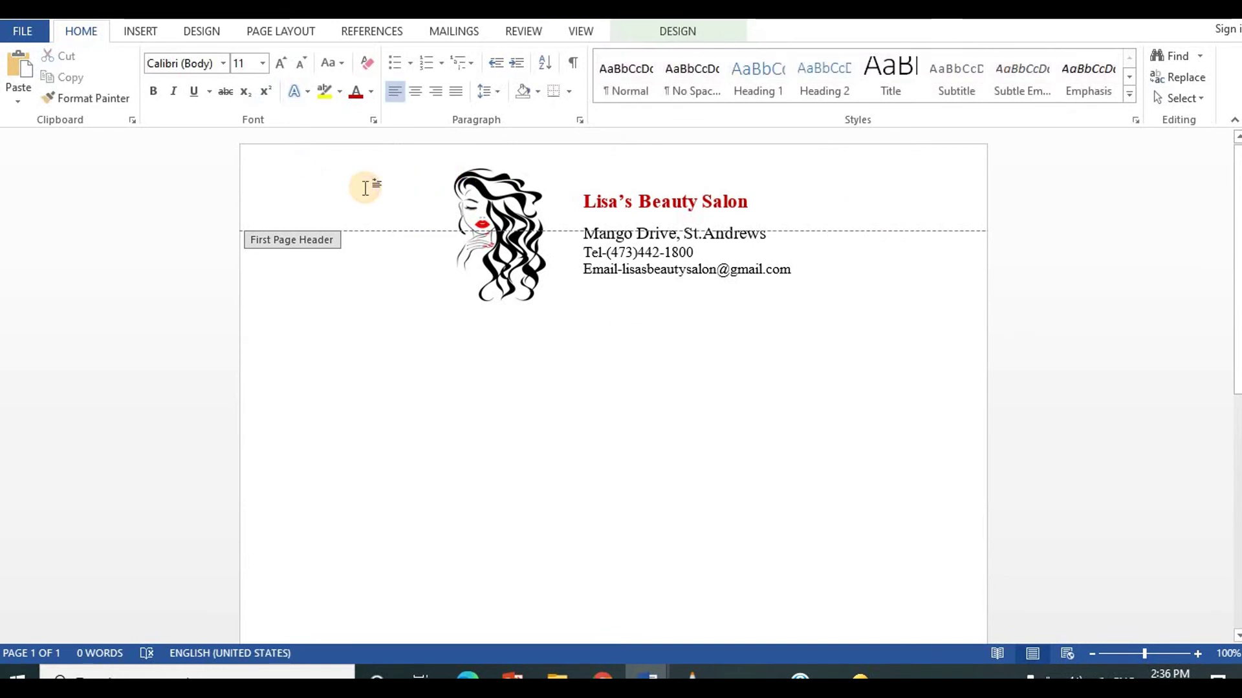
key(Return)
key(Return)
key(Return)
key(Return)
key(Return)
key(Return)
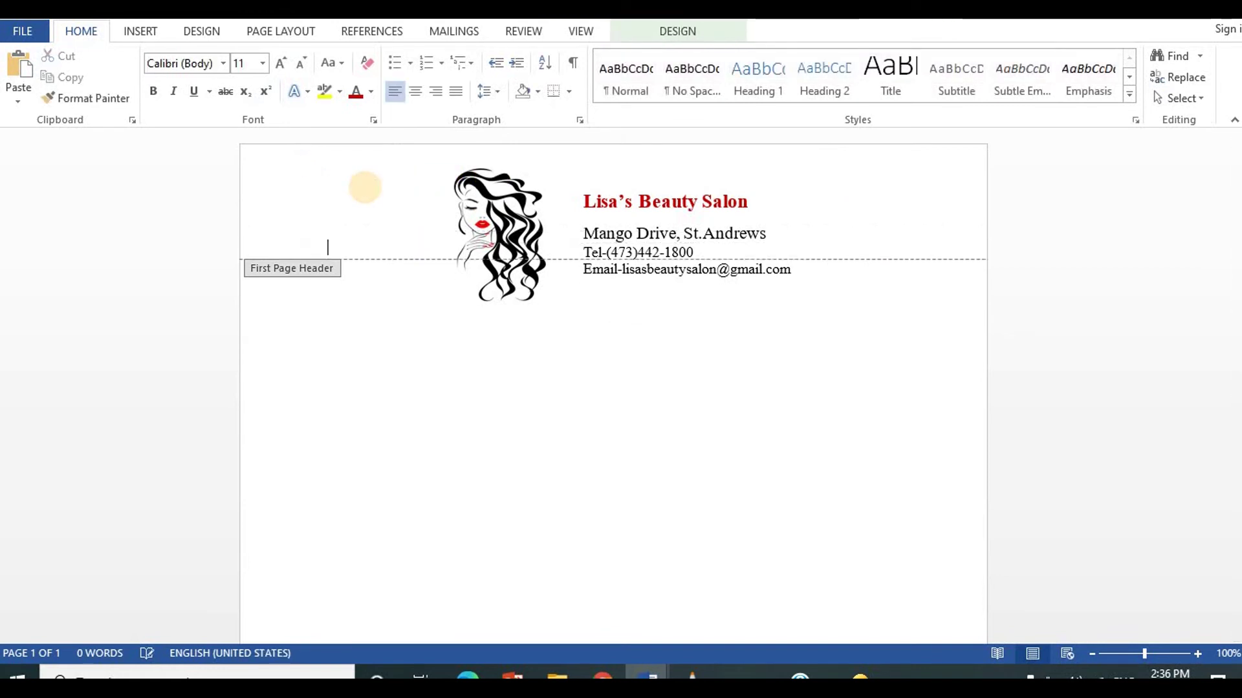
key(Return)
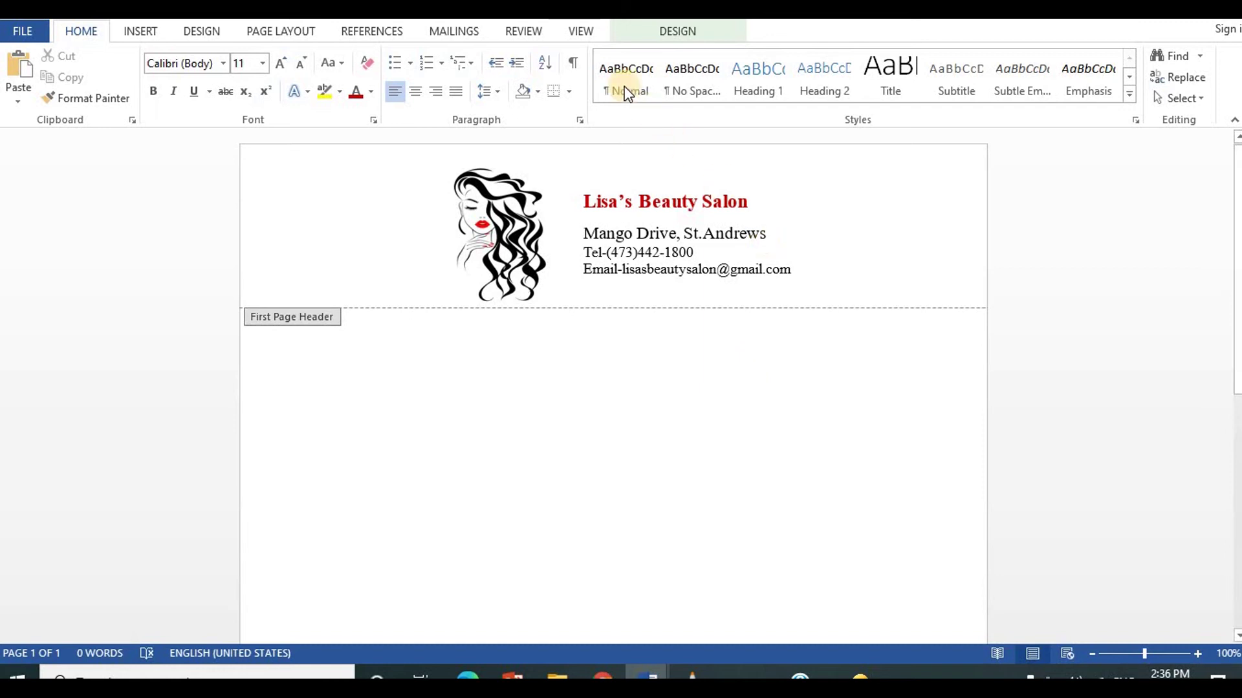
Step: Close and reopen the header, then set Header from Top to 0.1"
click(675, 28)
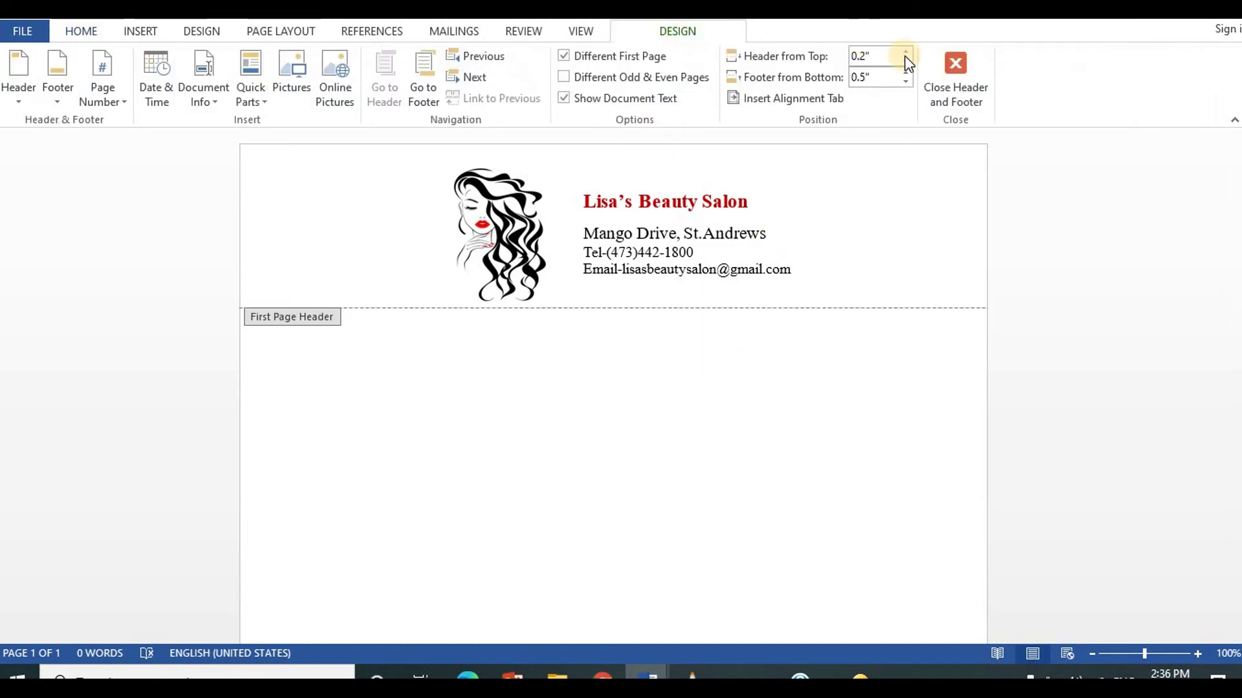
click(956, 69)
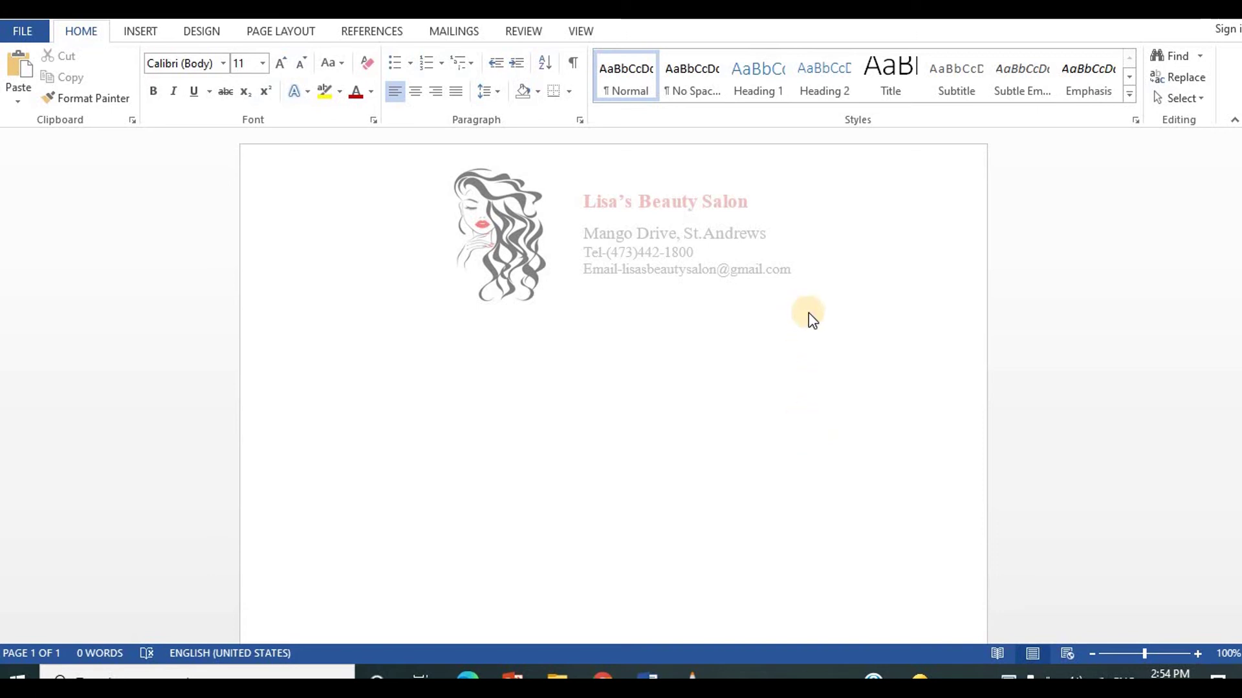
double_click(820, 207)
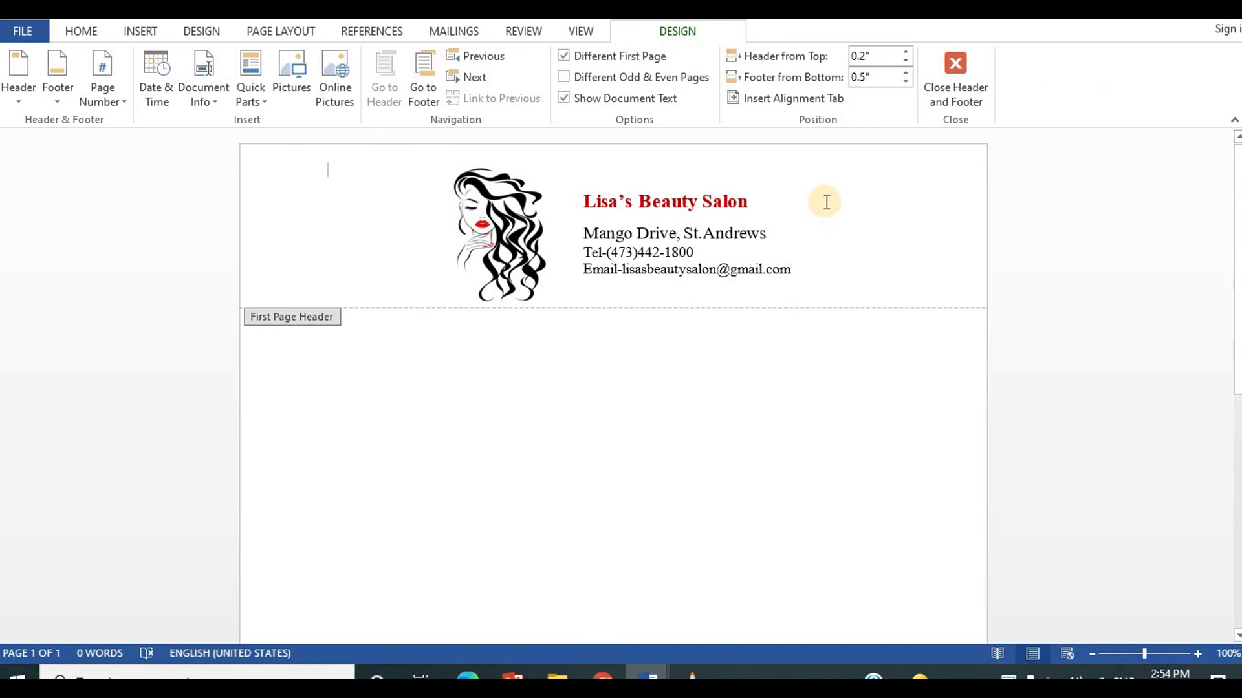
click(904, 60)
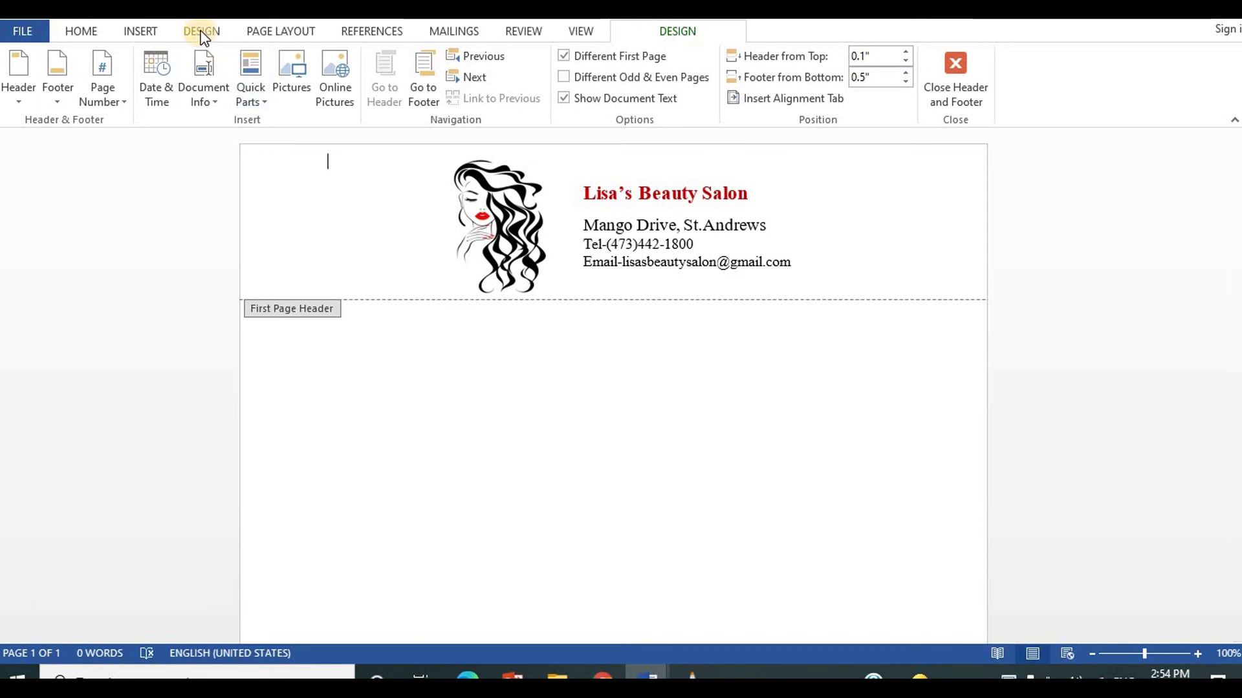
Step: Draw a 1" by 2.14" rectangle in the header to the right of the salon details
click(149, 34)
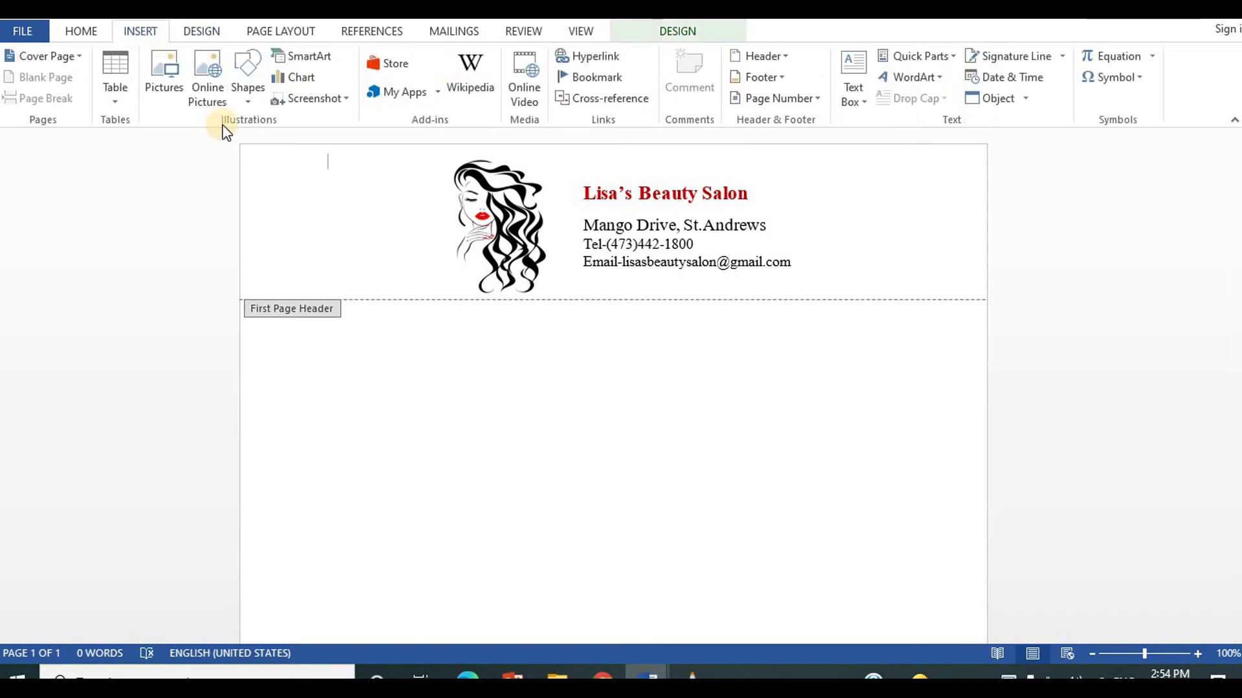
click(245, 64)
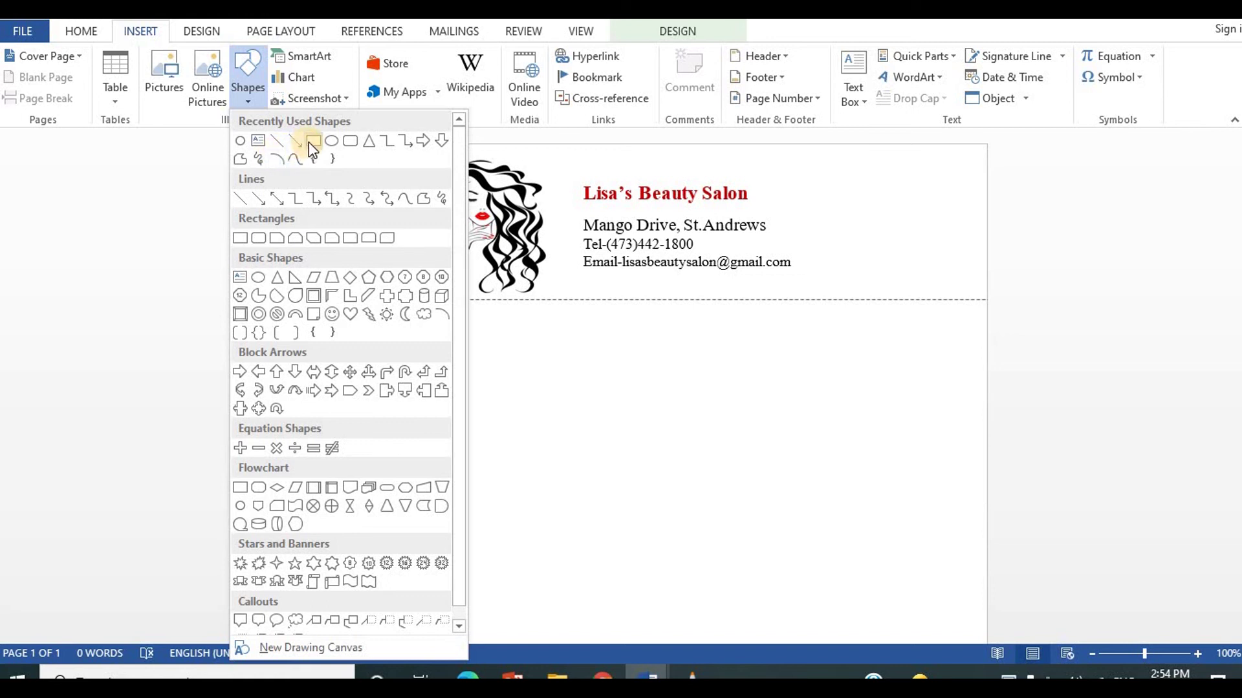
click(308, 142)
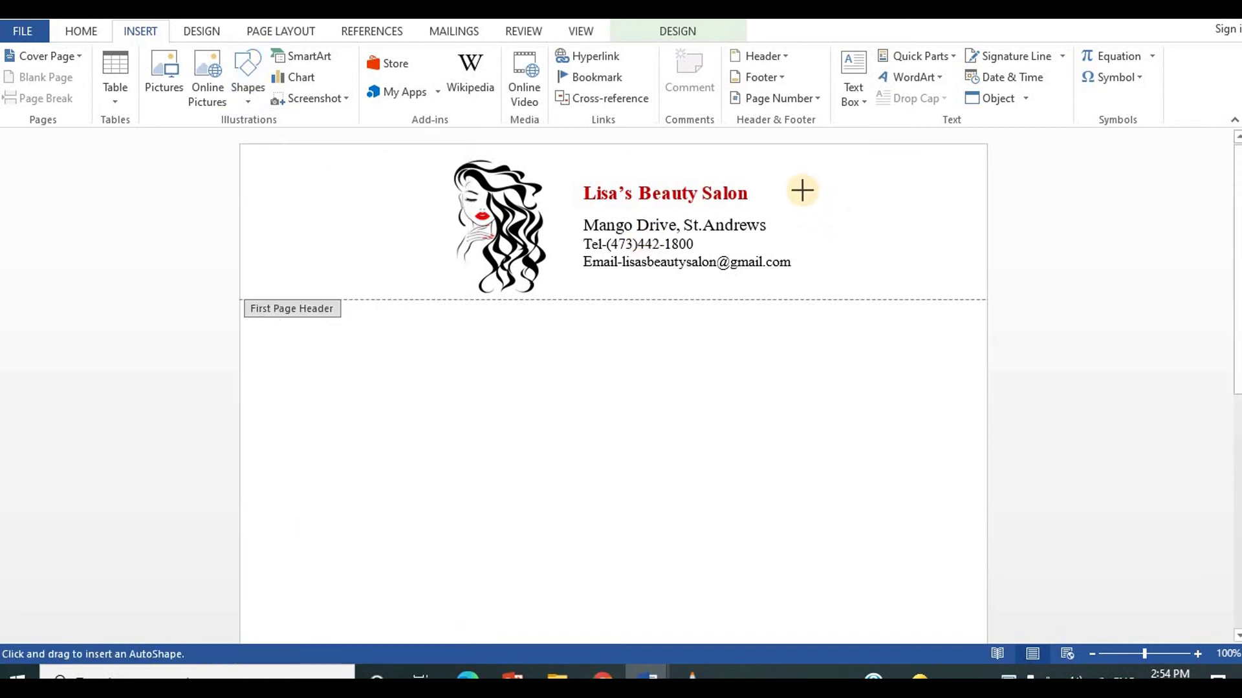
drag(797, 179, 985, 265)
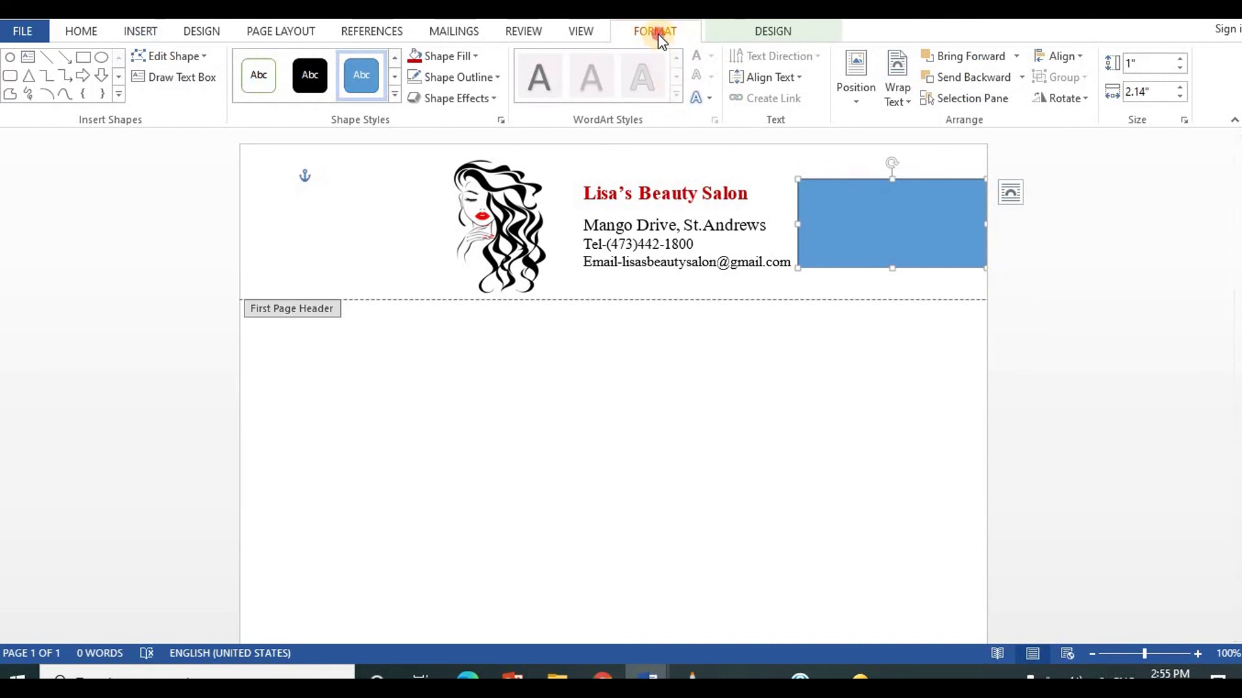
Step: Fill the rectangle dark red, then duplicate it and move the copy left of the logo
click(472, 57)
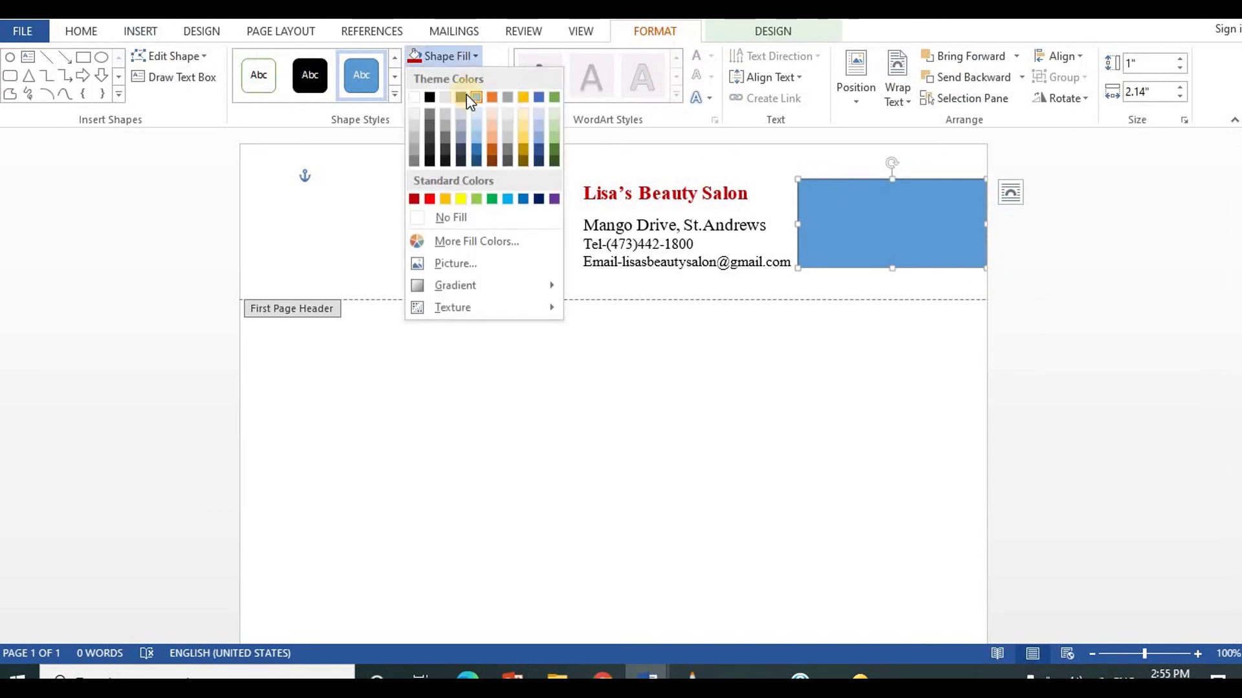
click(414, 200)
click(895, 250)
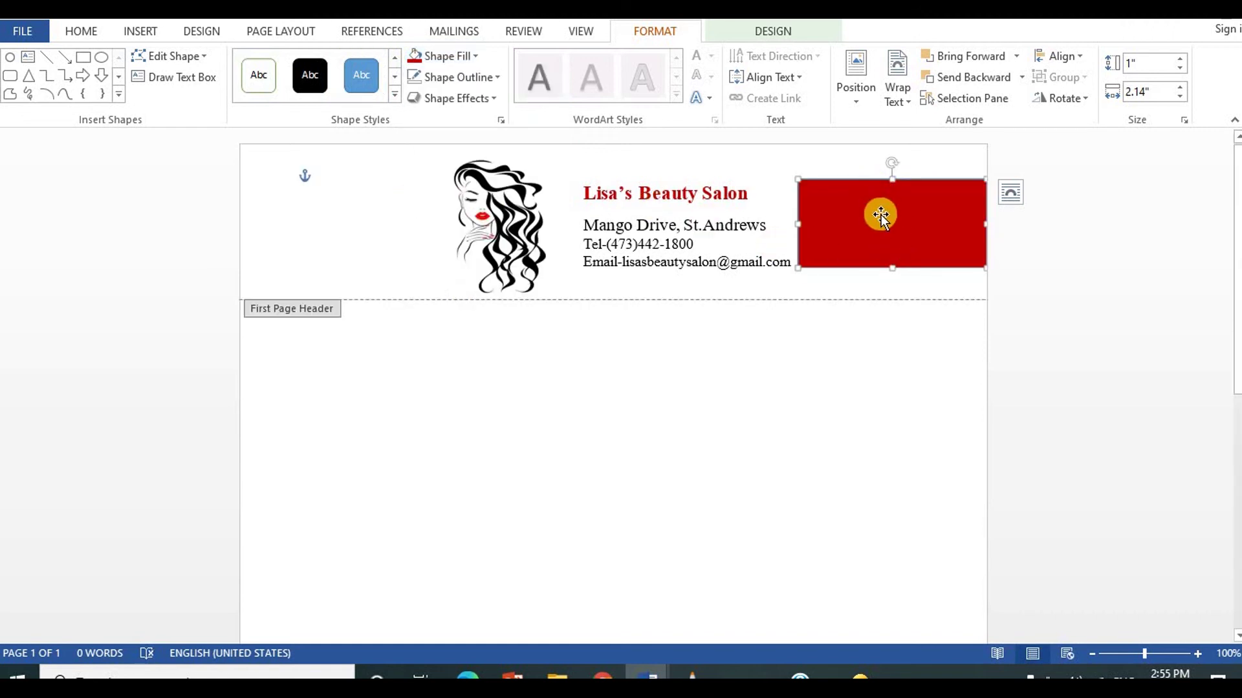
right_click(881, 215)
click(926, 249)
key(ctrl+v)
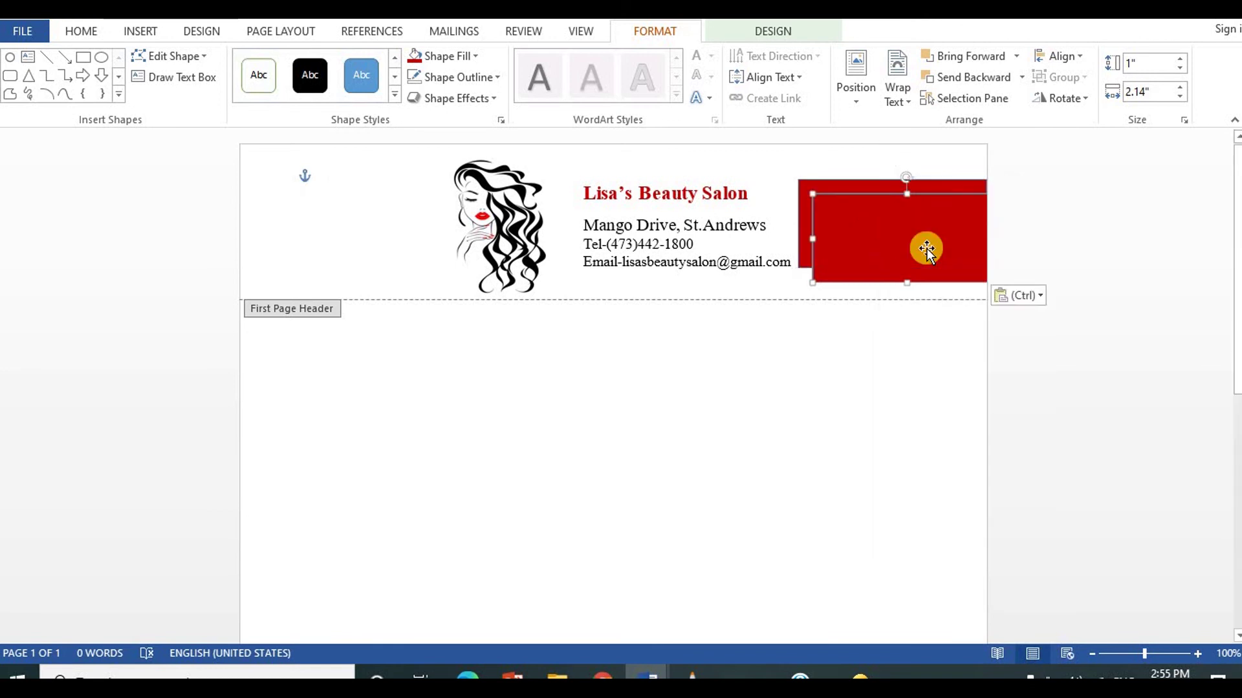
drag(926, 248, 353, 239)
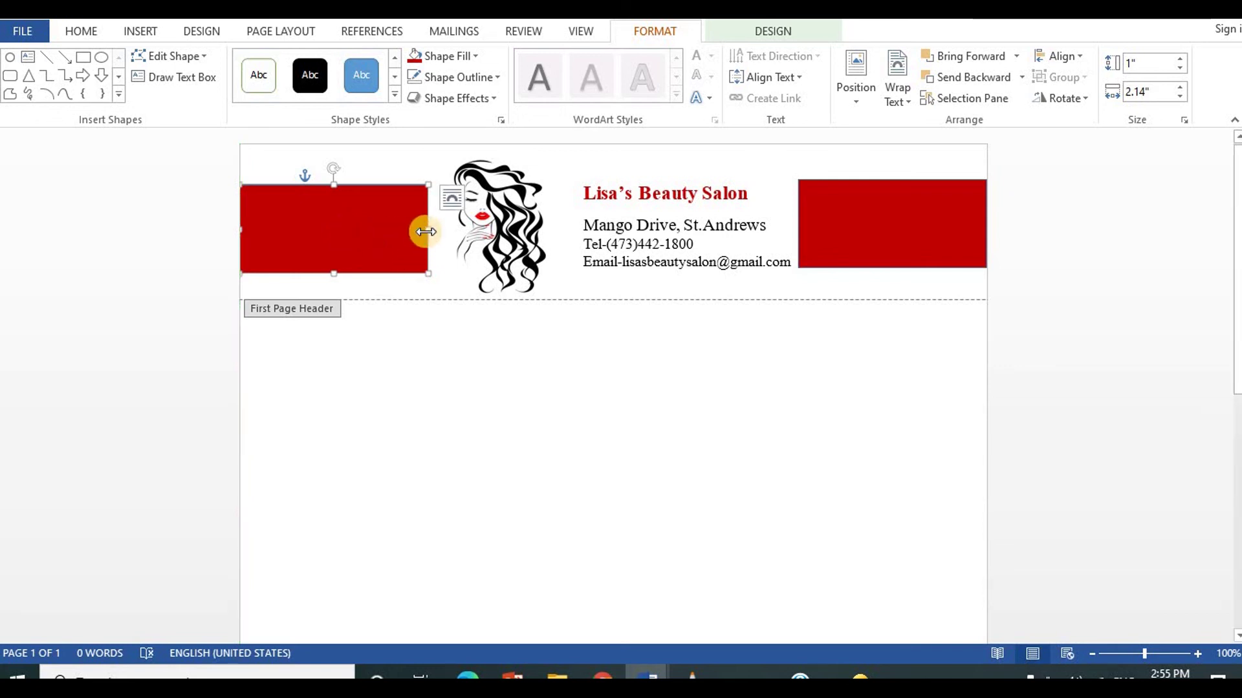
Step: Resize the left and right red rectangles so they are equal widths within the margins
drag(424, 231, 432, 230)
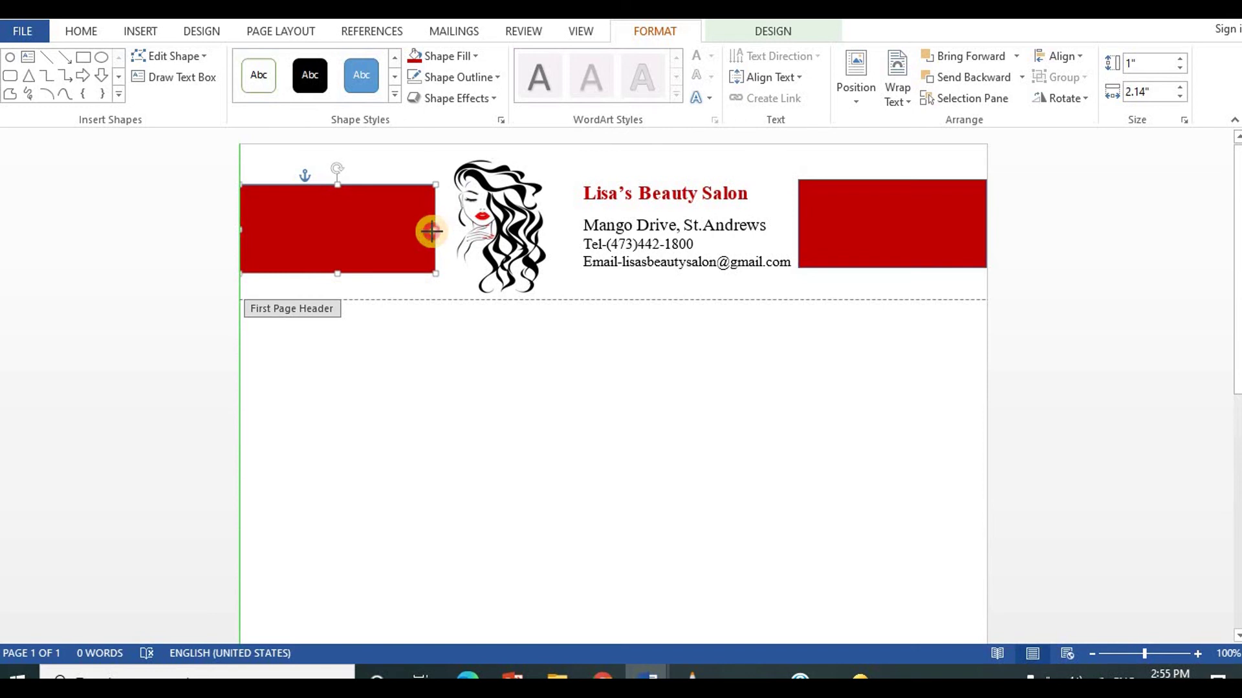
click(807, 227)
drag(798, 224, 808, 222)
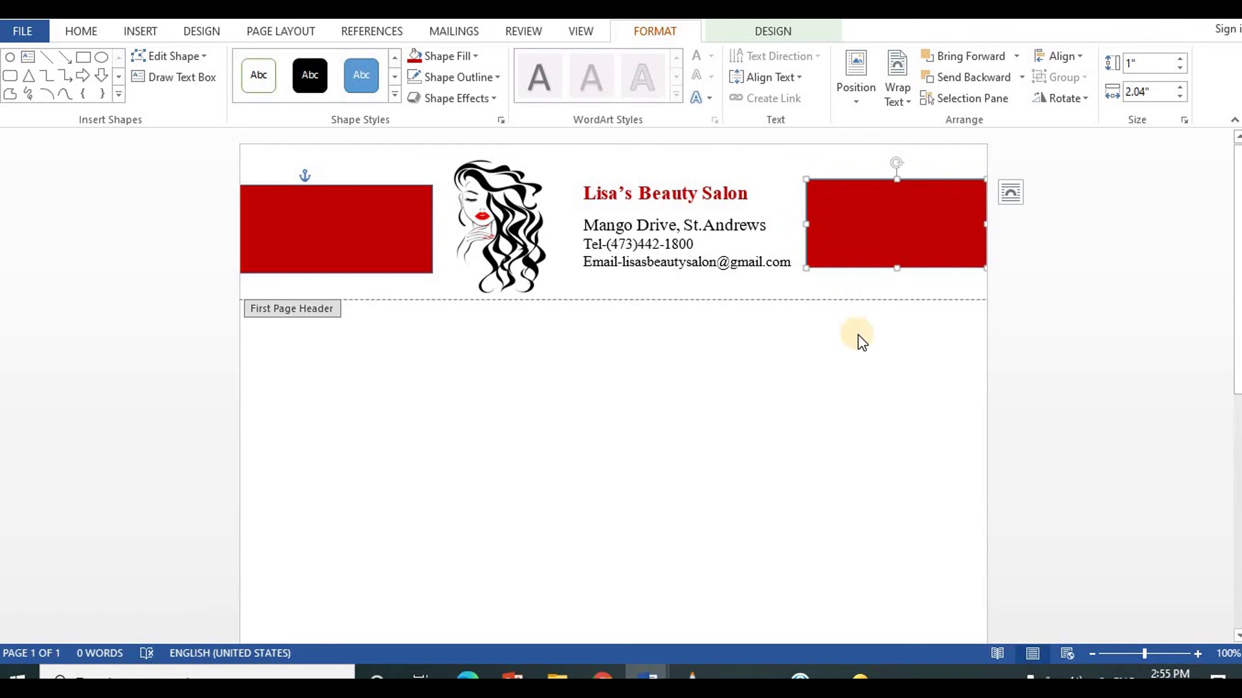
click(429, 228)
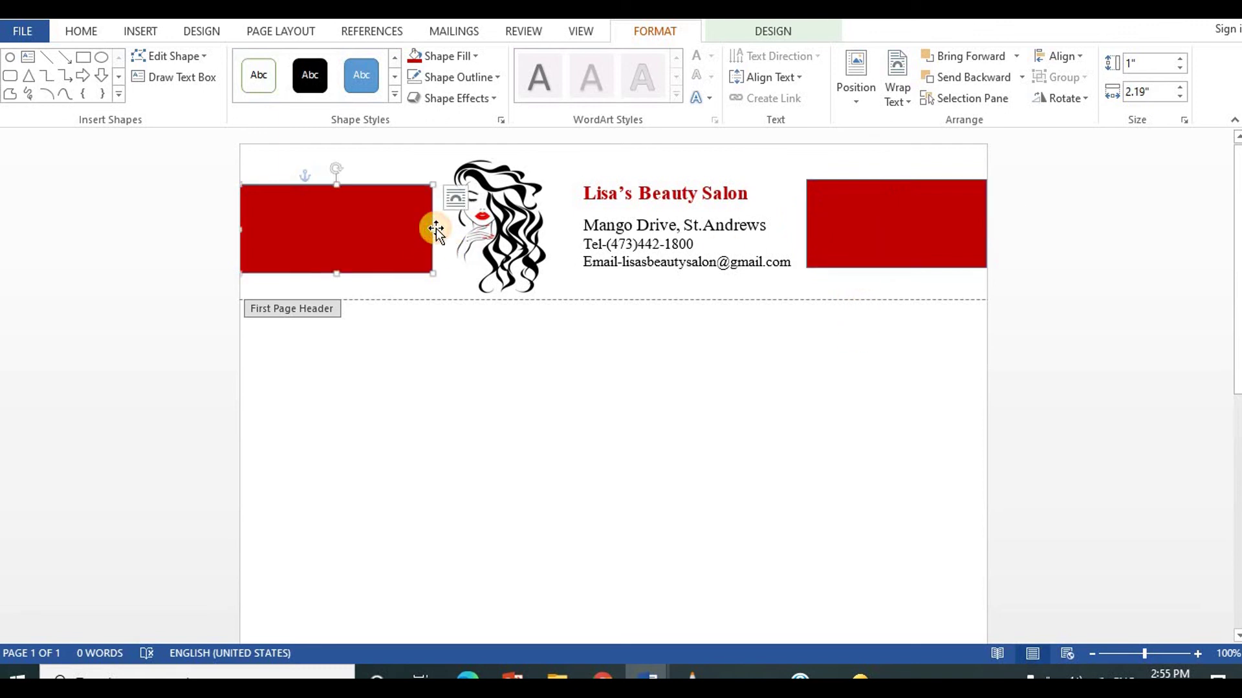
drag(433, 228, 427, 228)
click(804, 226)
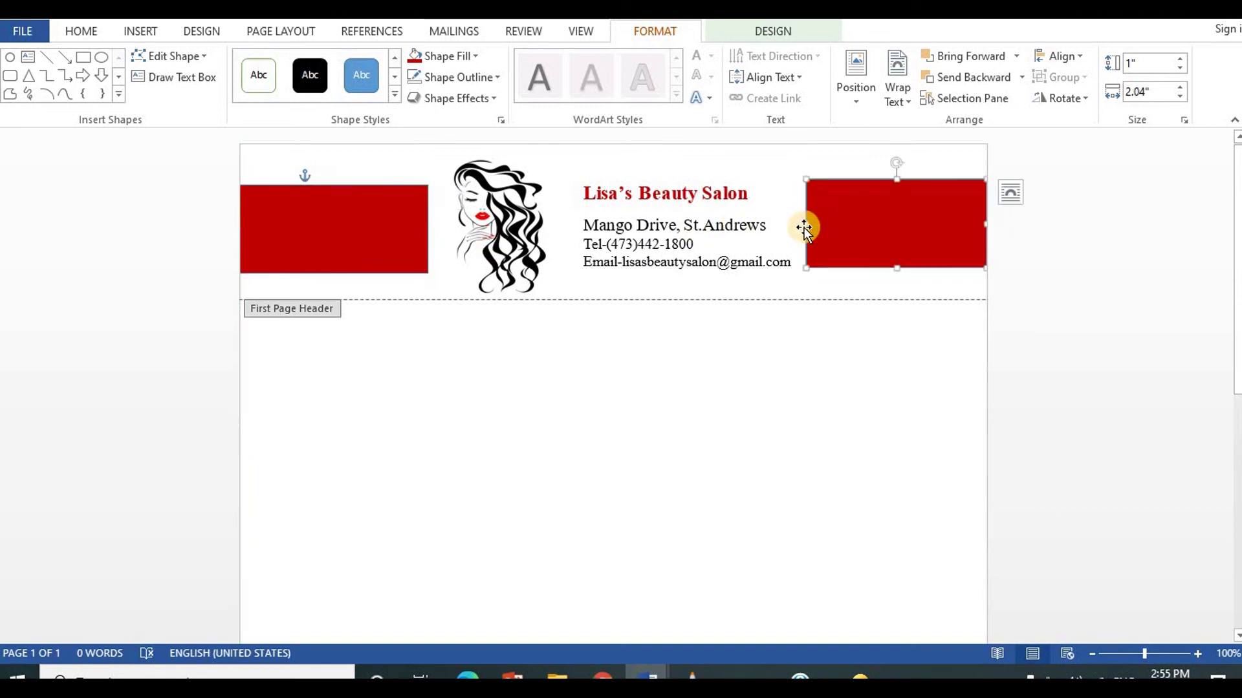
drag(803, 224, 810, 225)
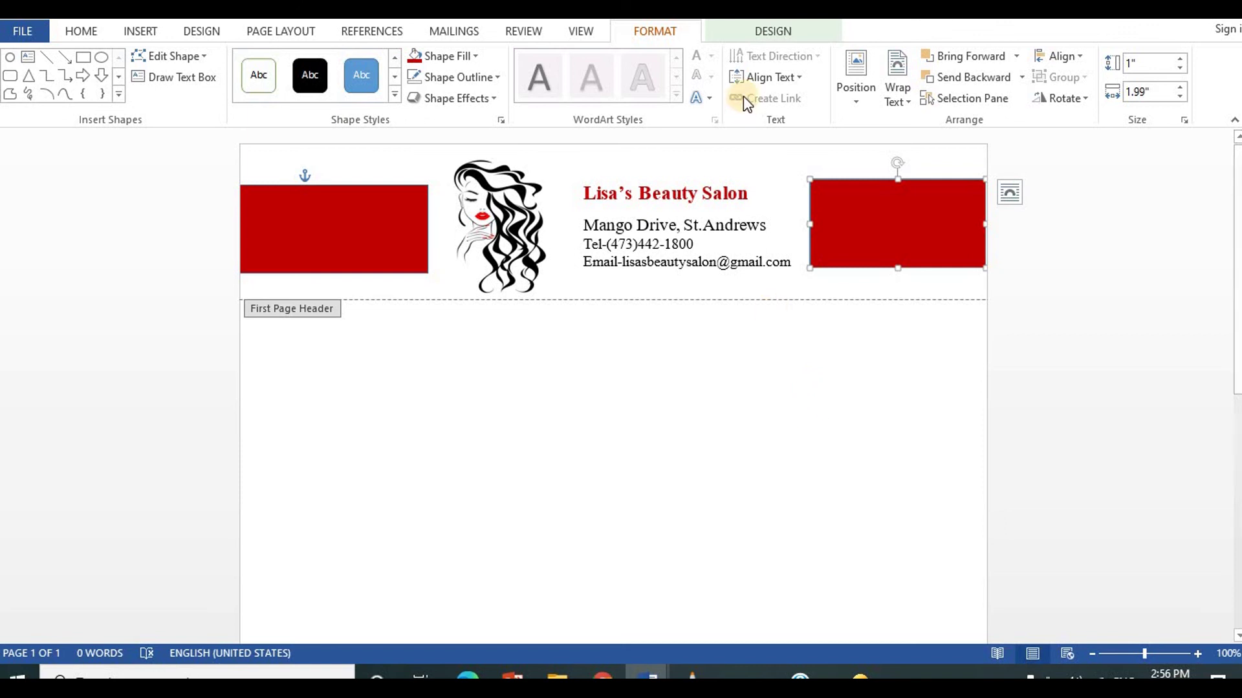
Step: Close the header and footer, then preview the letterhead with Ctrl+P
click(763, 31)
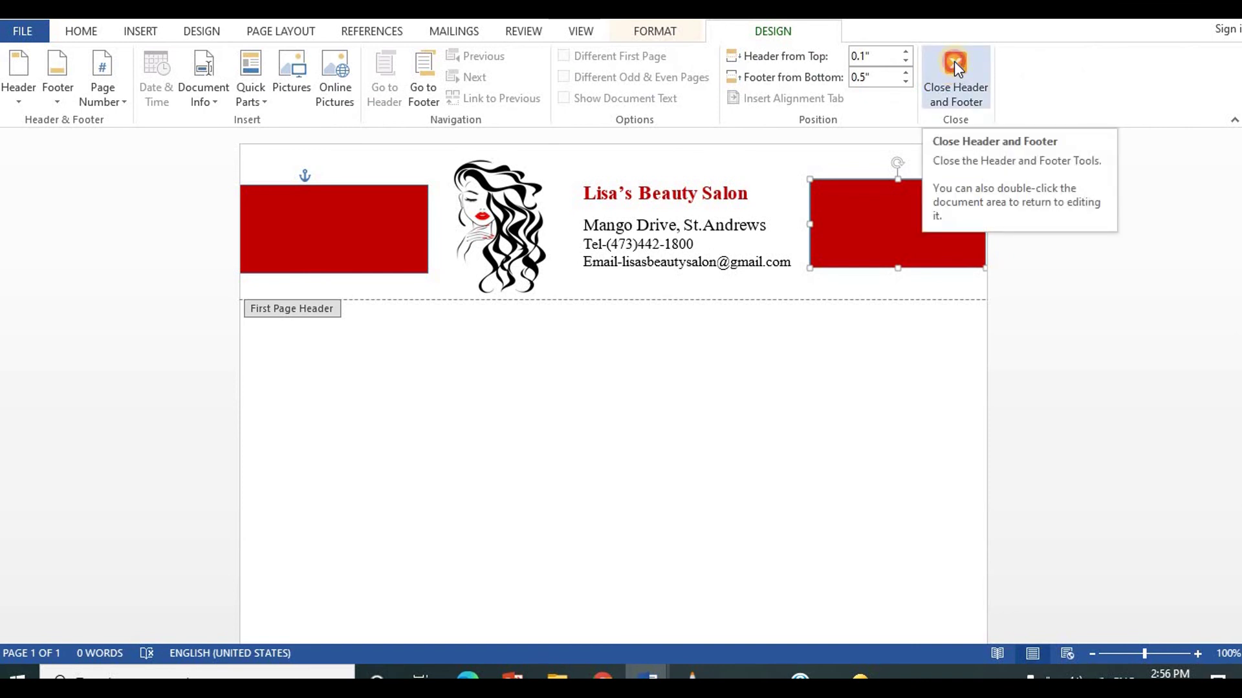
click(955, 64)
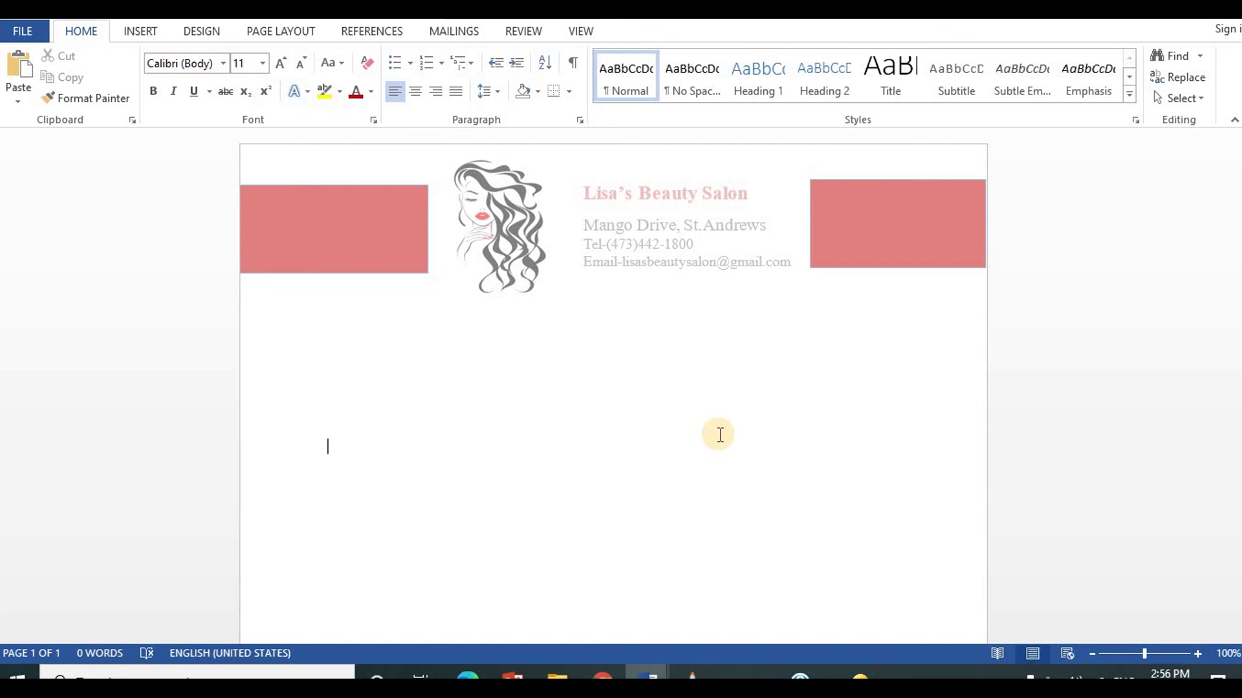
key(ctrl+p)
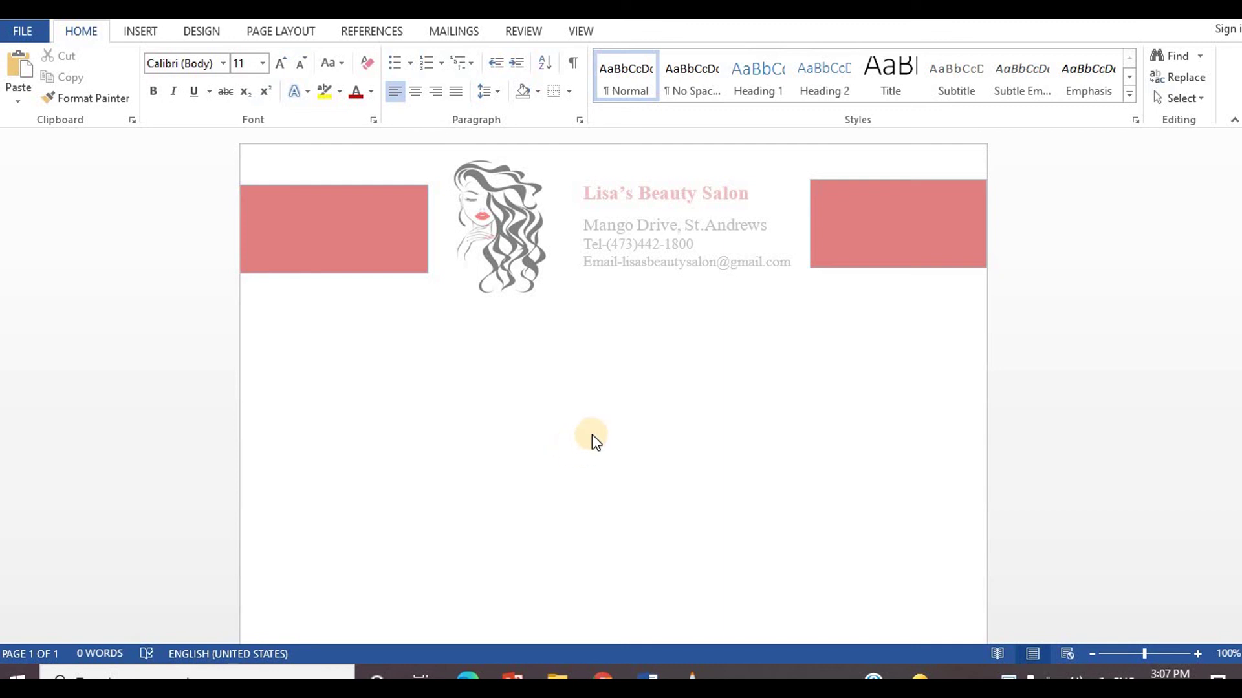
Step: Save the document as a Word Template named 'Lisas Beauty Salon letterhead' in Custom Office Templates
click(24, 33)
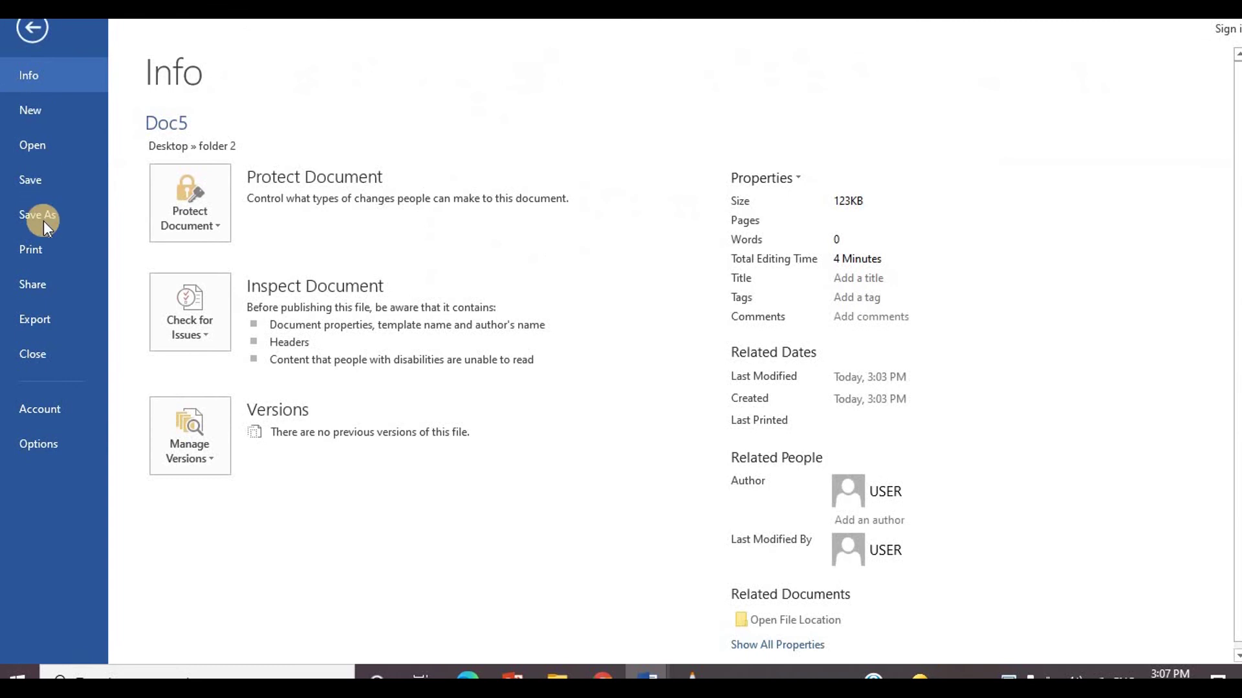
click(43, 217)
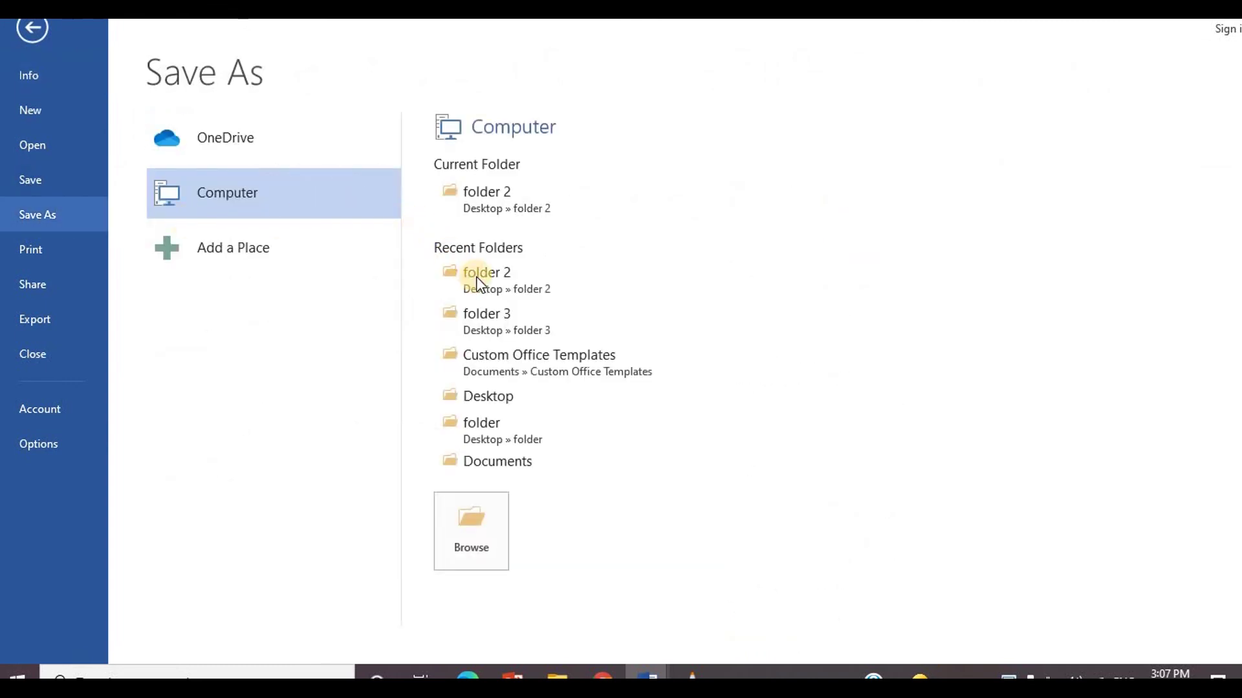
click(526, 319)
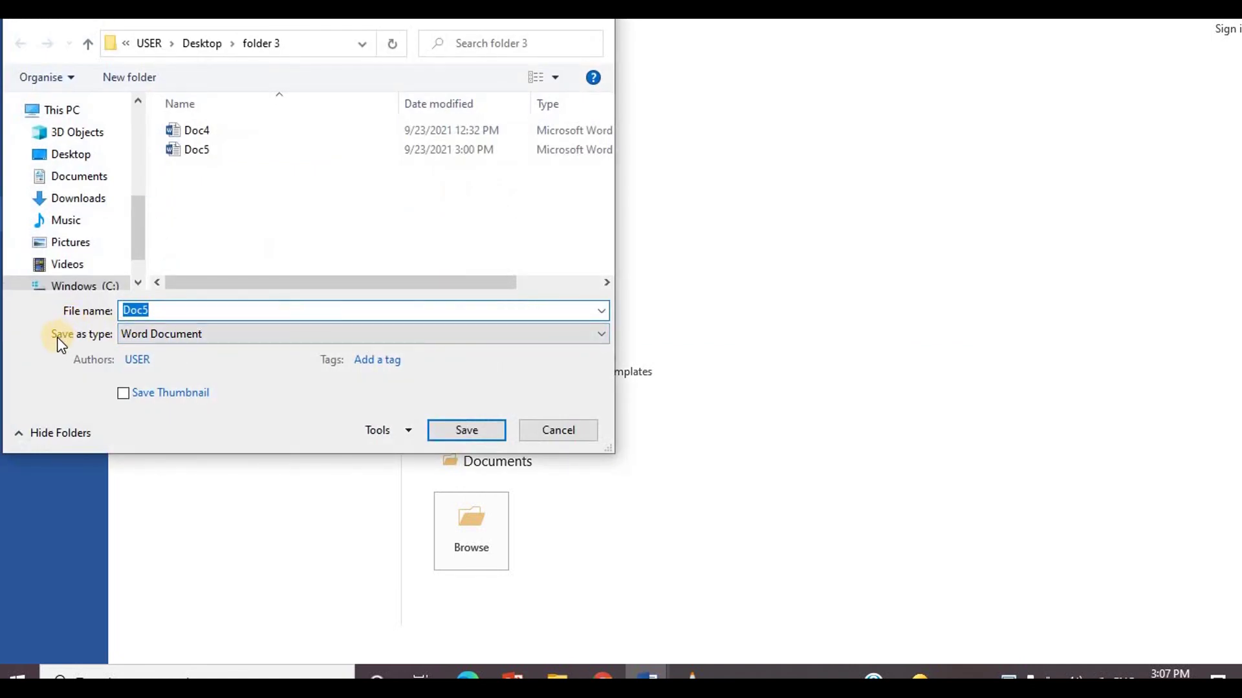
click(211, 332)
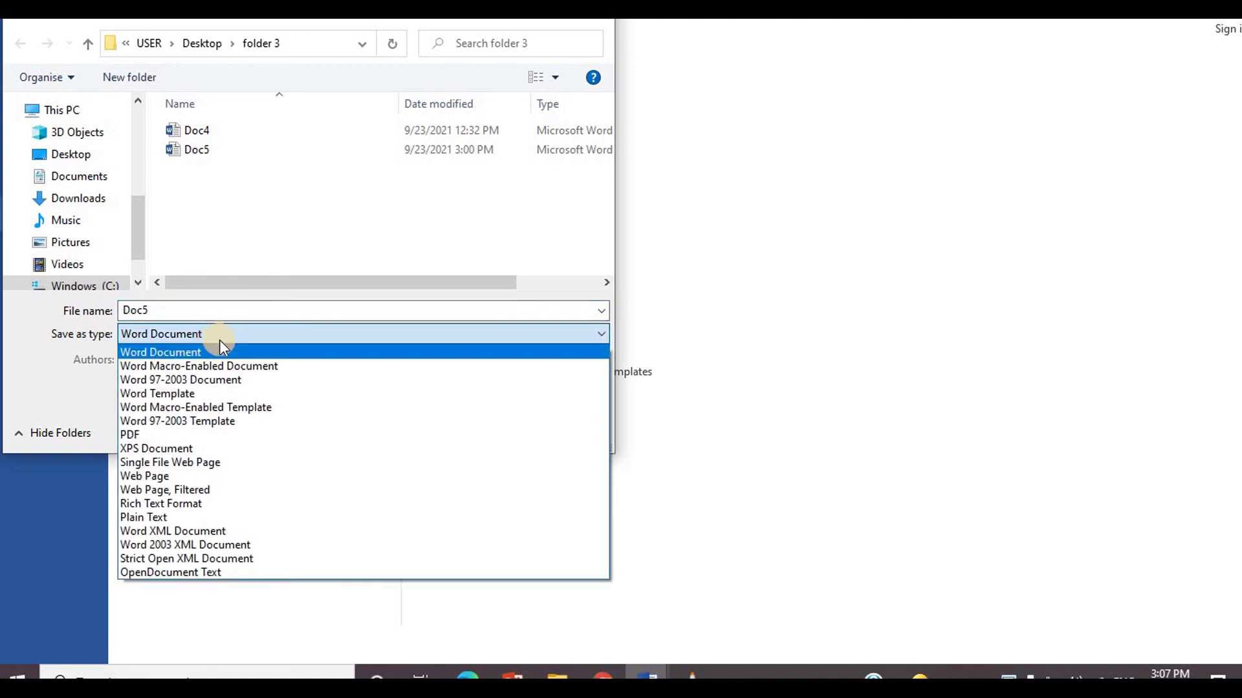
click(177, 395)
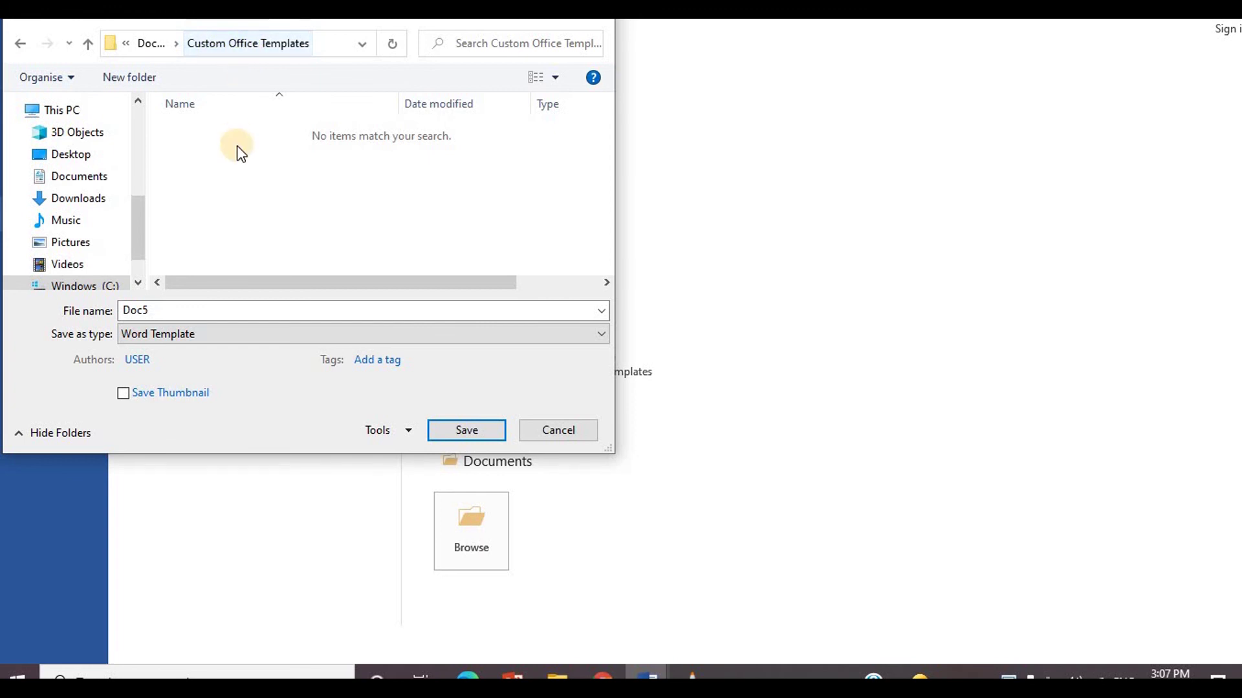
double_click(179, 311)
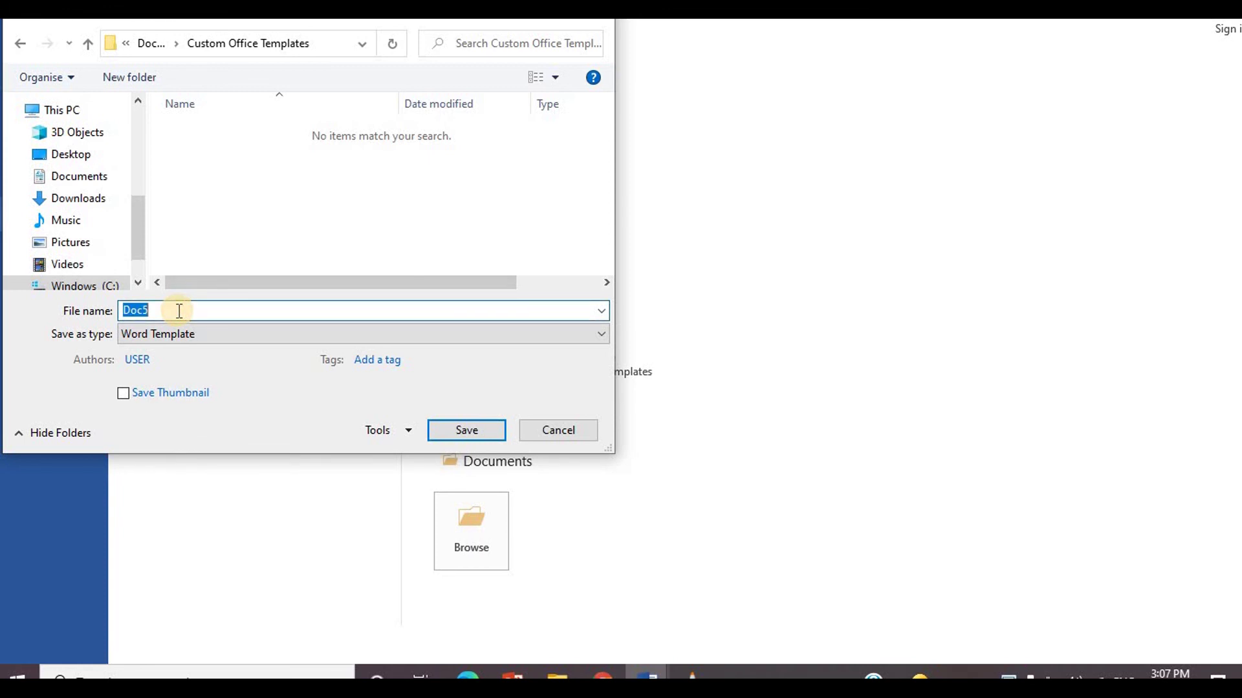
text(Lisas Beauty Salon letterhead)
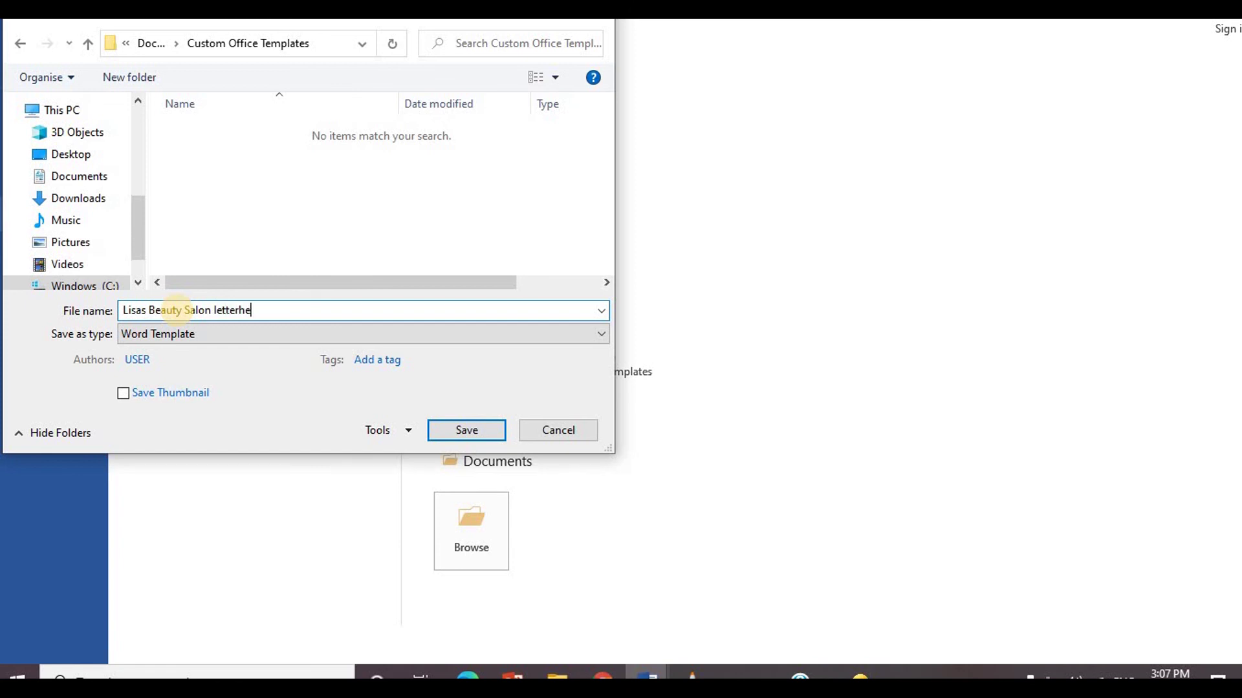
click(473, 428)
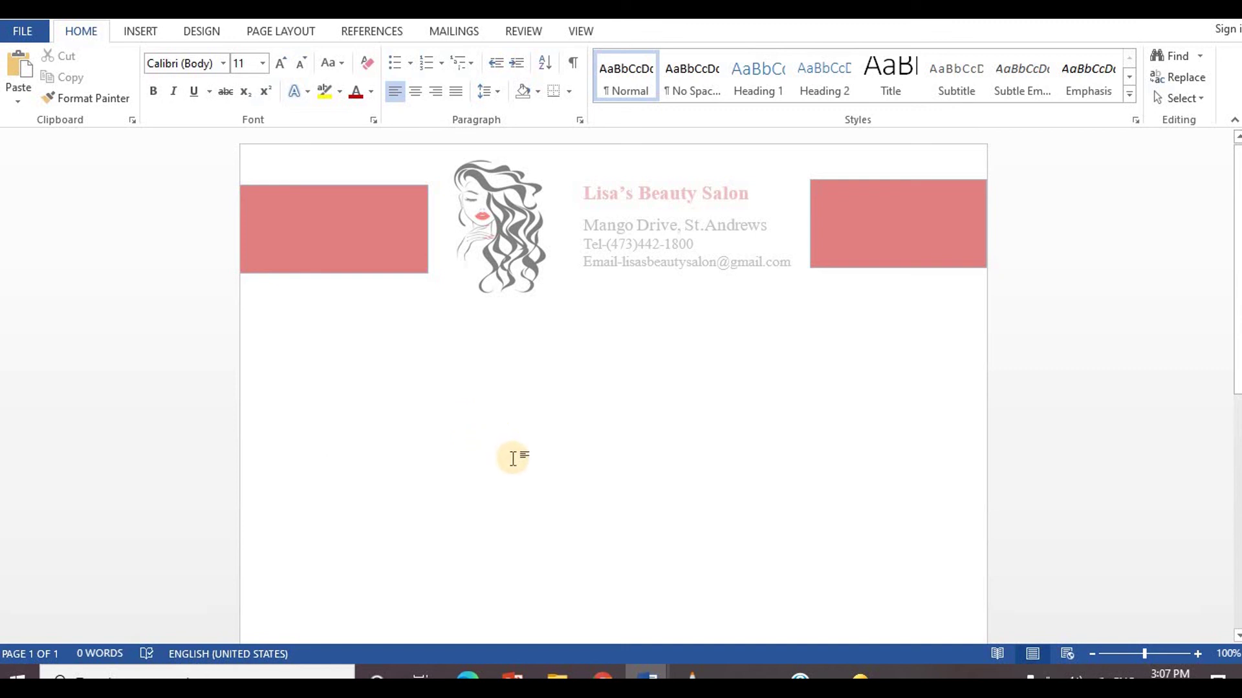
Step: In File Explorer, open Documents > Custom Office Templates and check the saved letterhead template file
click(575, 675)
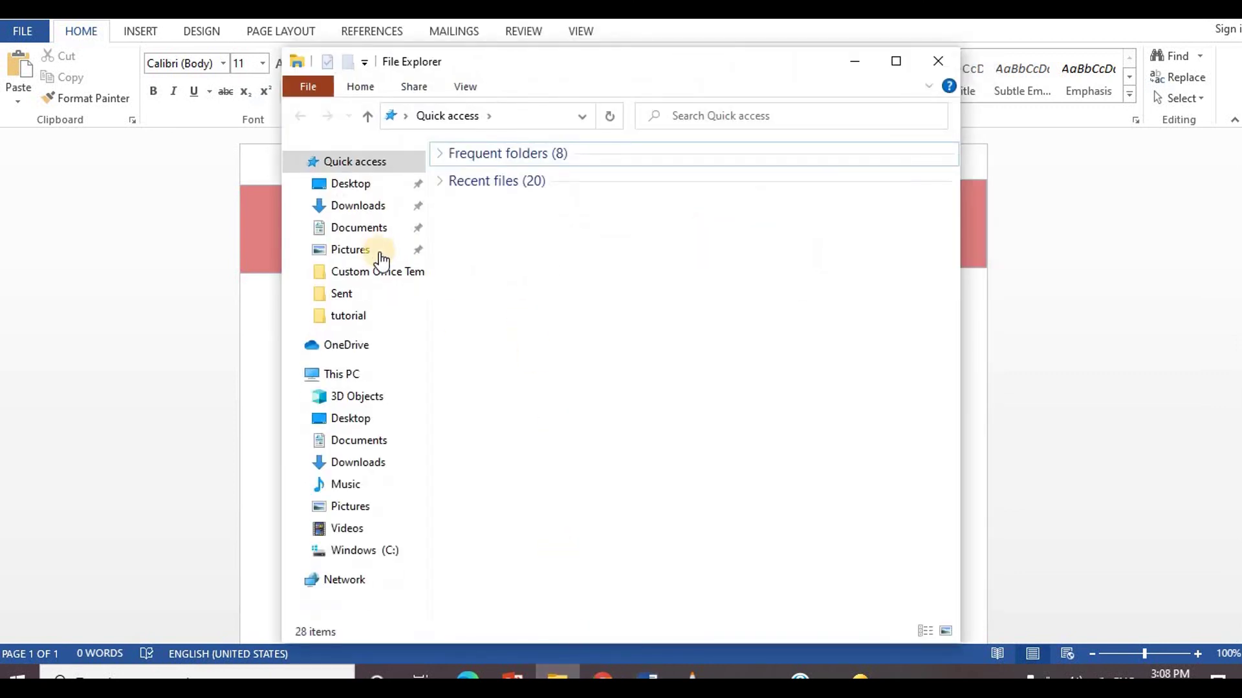
click(373, 236)
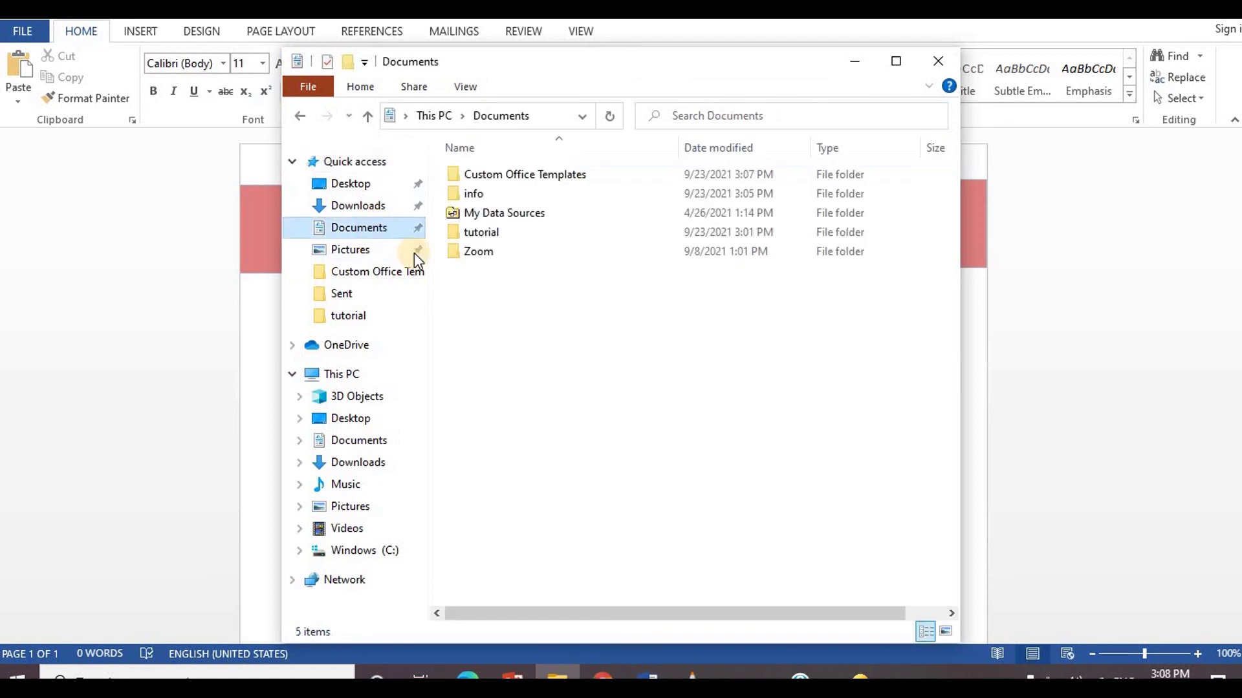
click(511, 175)
double_click(511, 175)
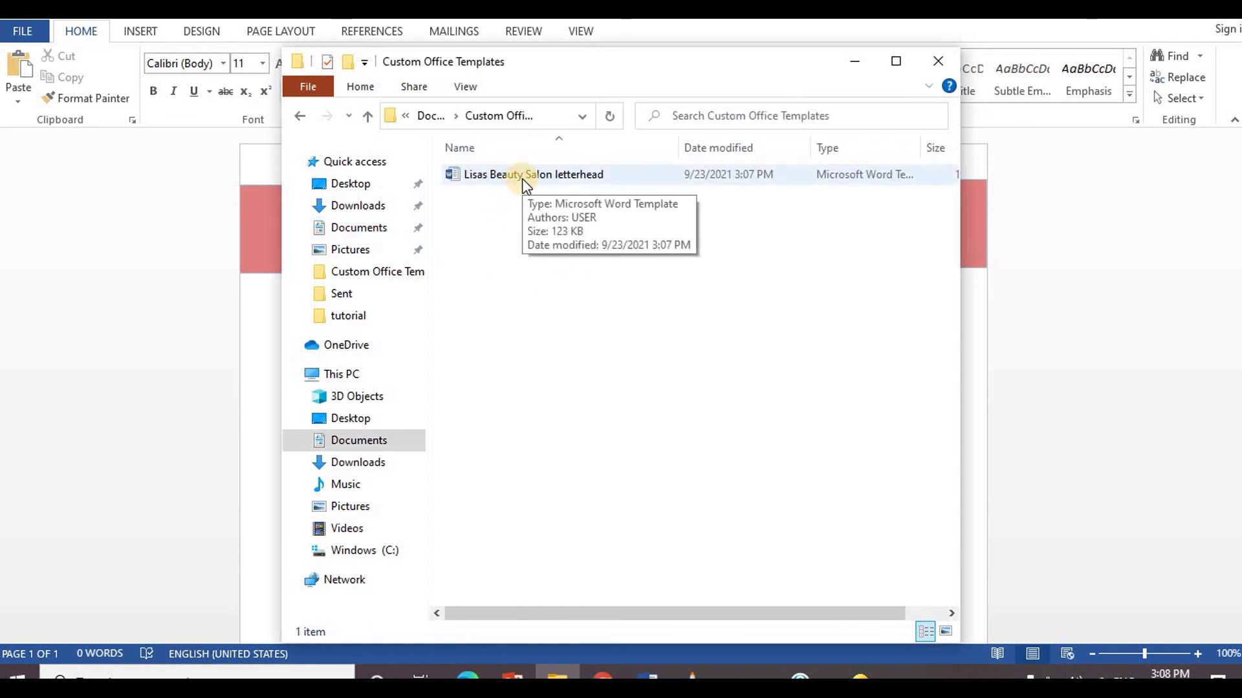
click(527, 303)
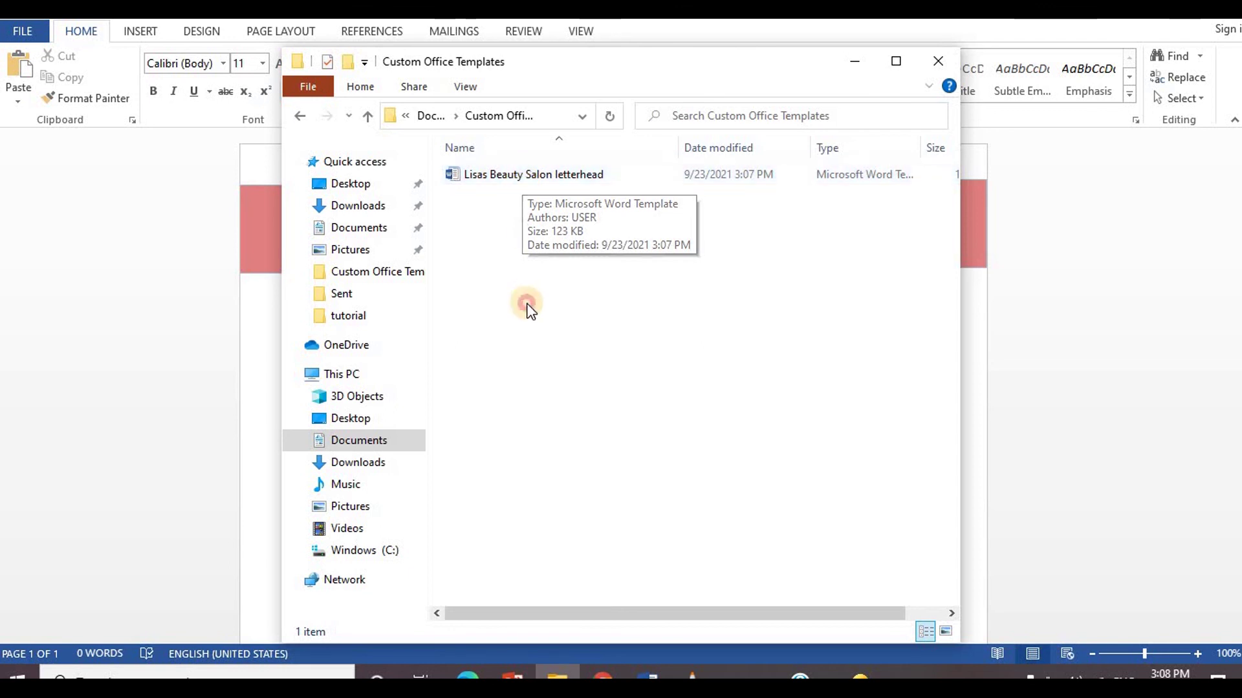
click(526, 178)
right_click(525, 179)
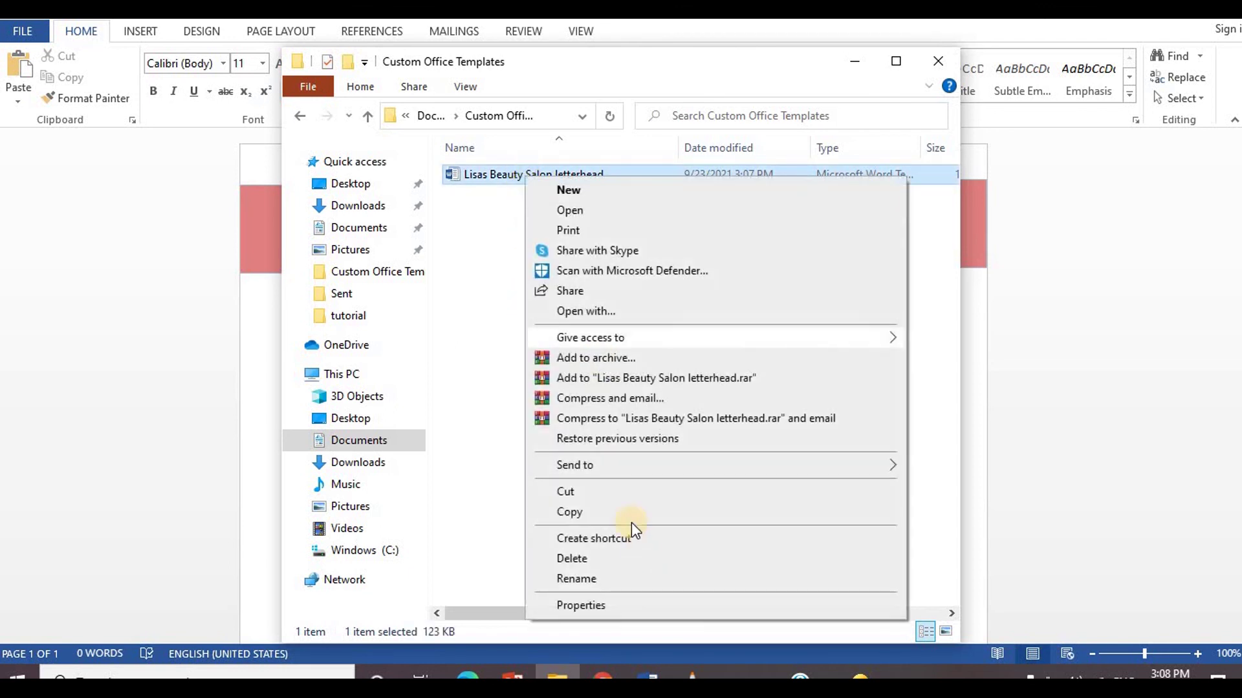
key(Escape)
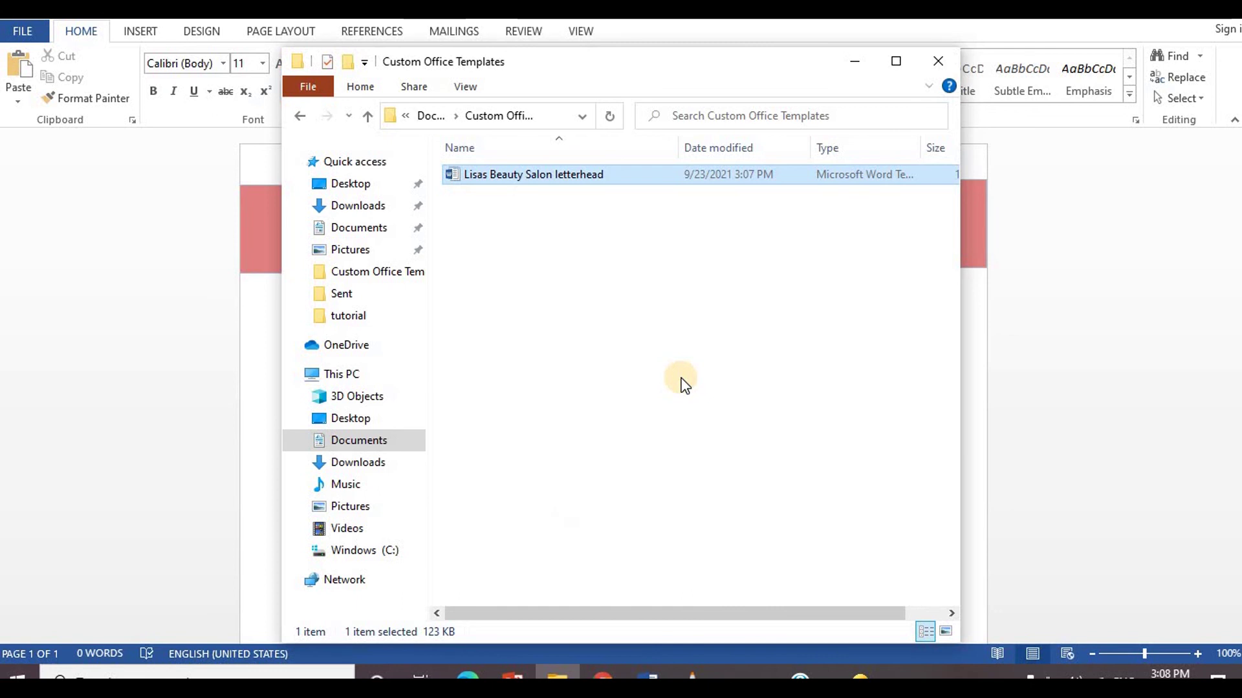
right_click(700, 339)
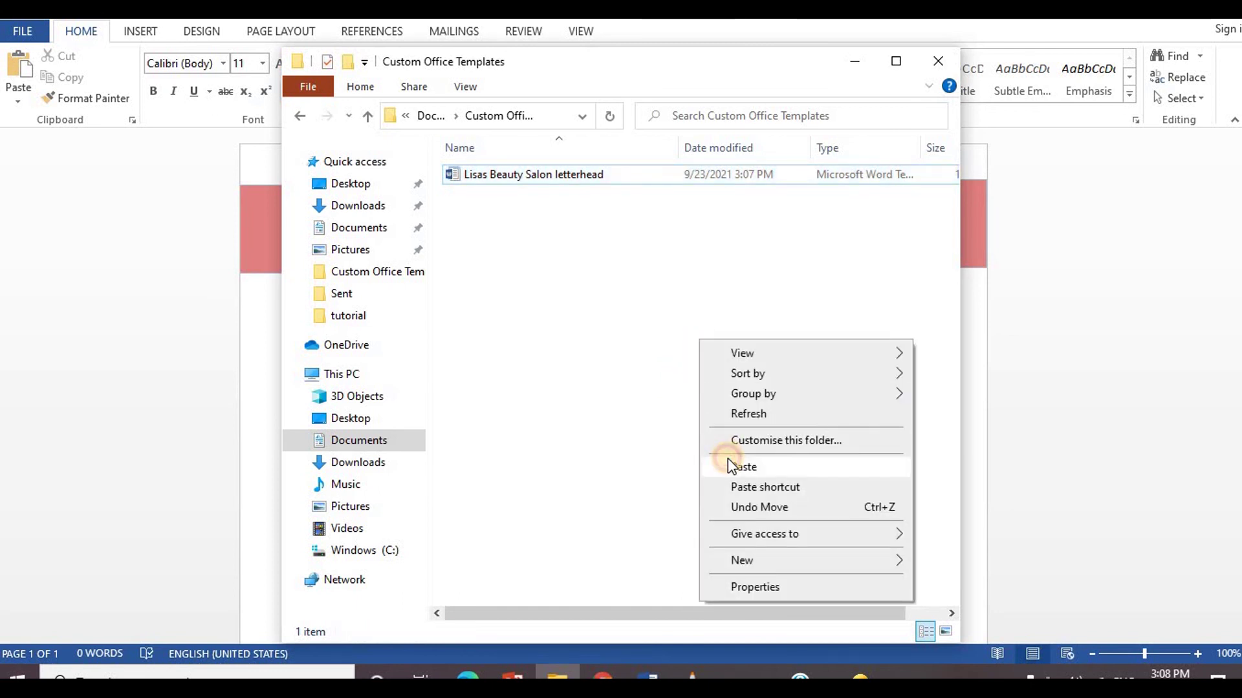